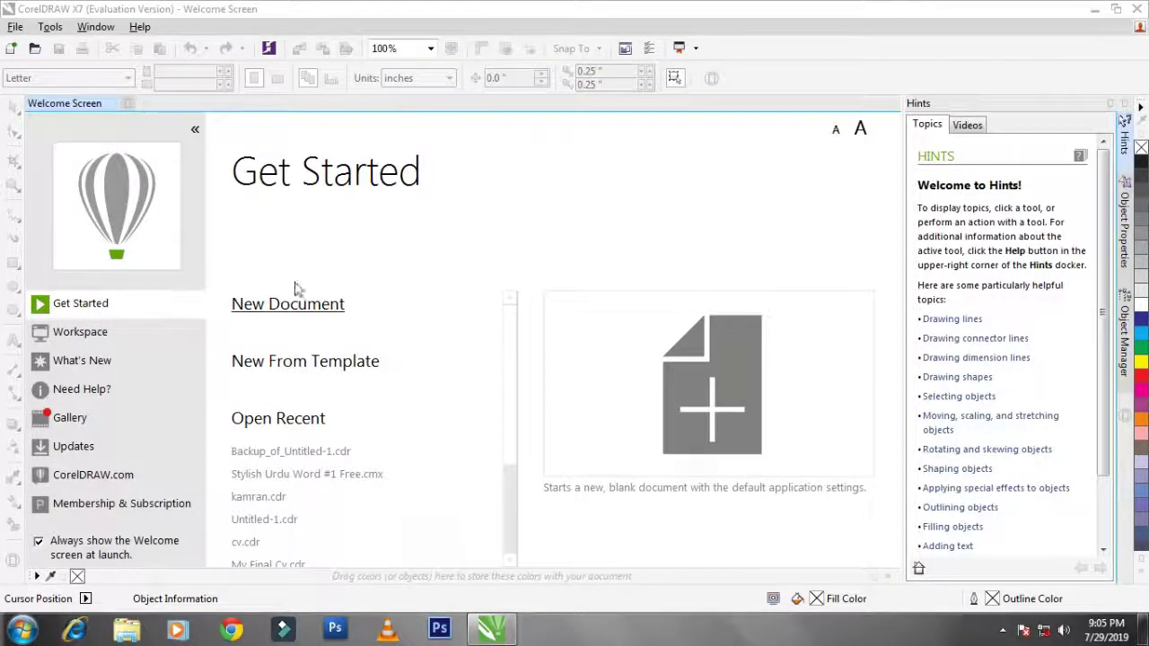
# Create a new A4 landscape document, 297 x 210 mm, in RGB at 300 dpi.
pyautogui.click(15, 28)
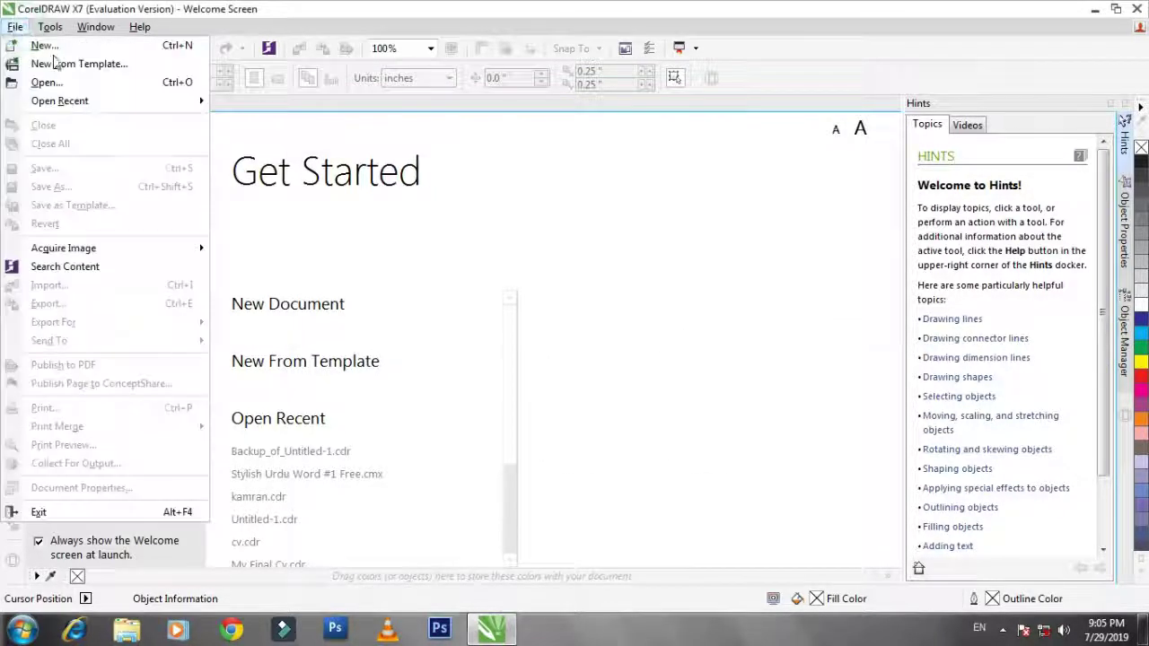
pyautogui.click(119, 51)
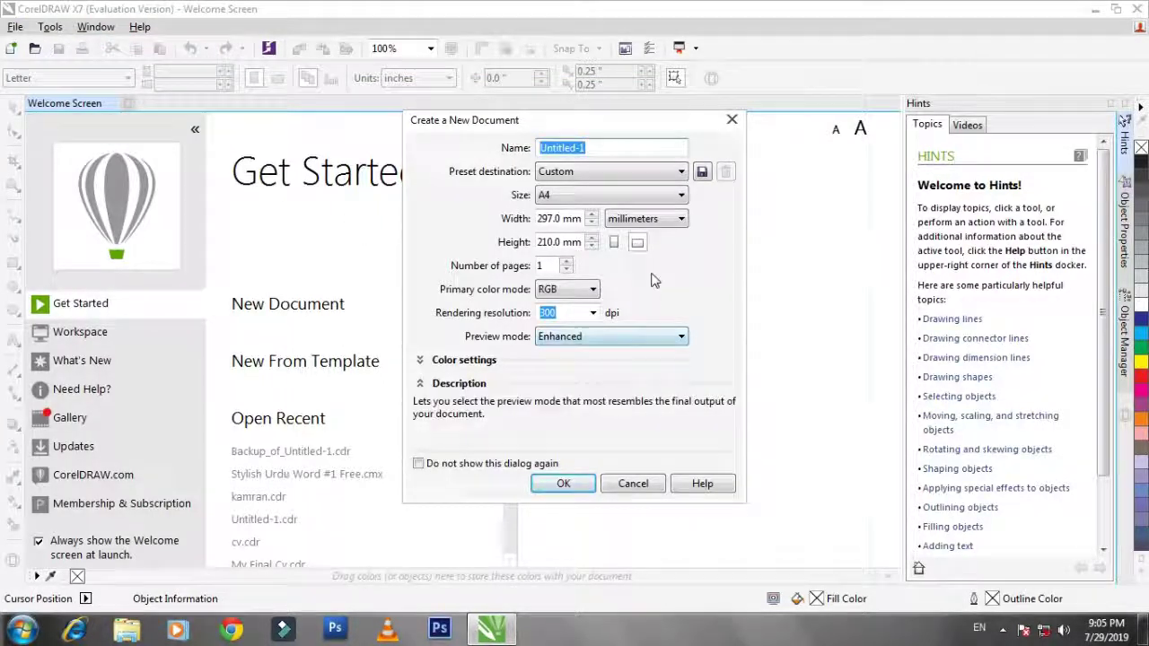
pyautogui.click(563, 483)
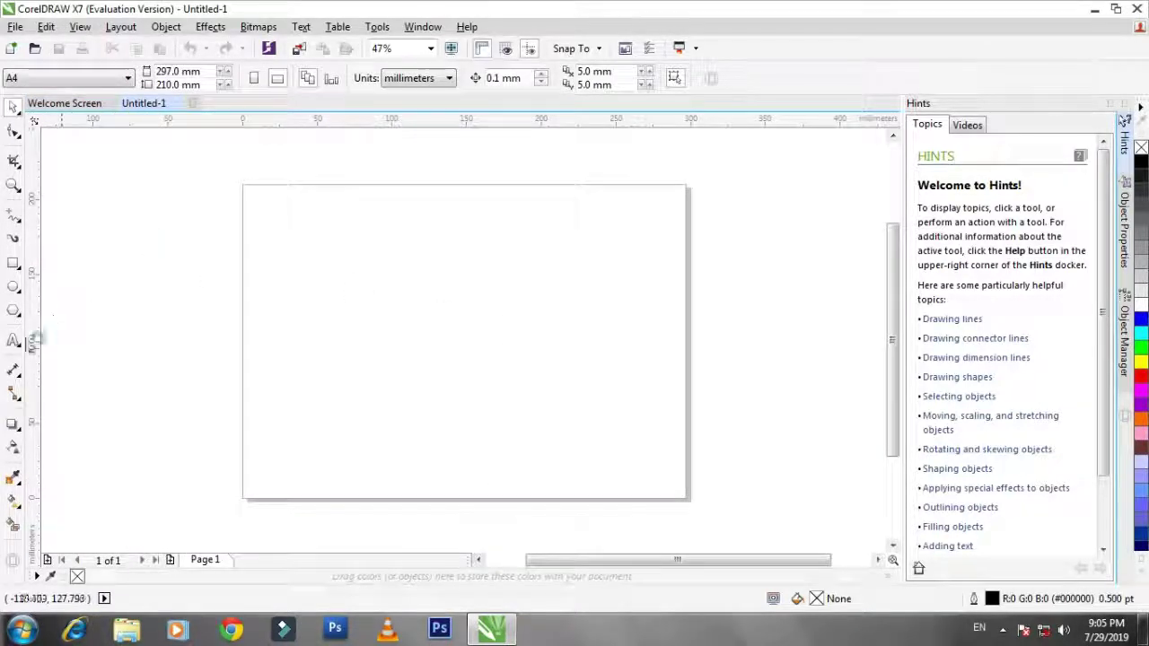
# Add the artistic text "3D Logo" near the middle of the page.
pyautogui.click(13, 340)
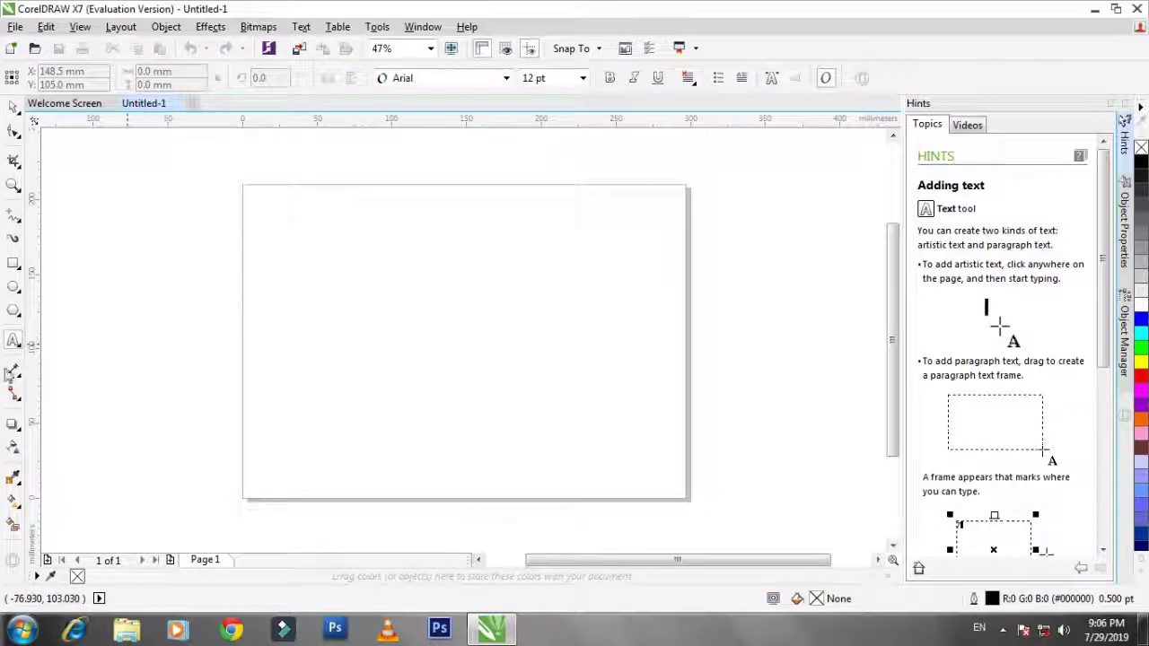
pyautogui.click(387, 314)
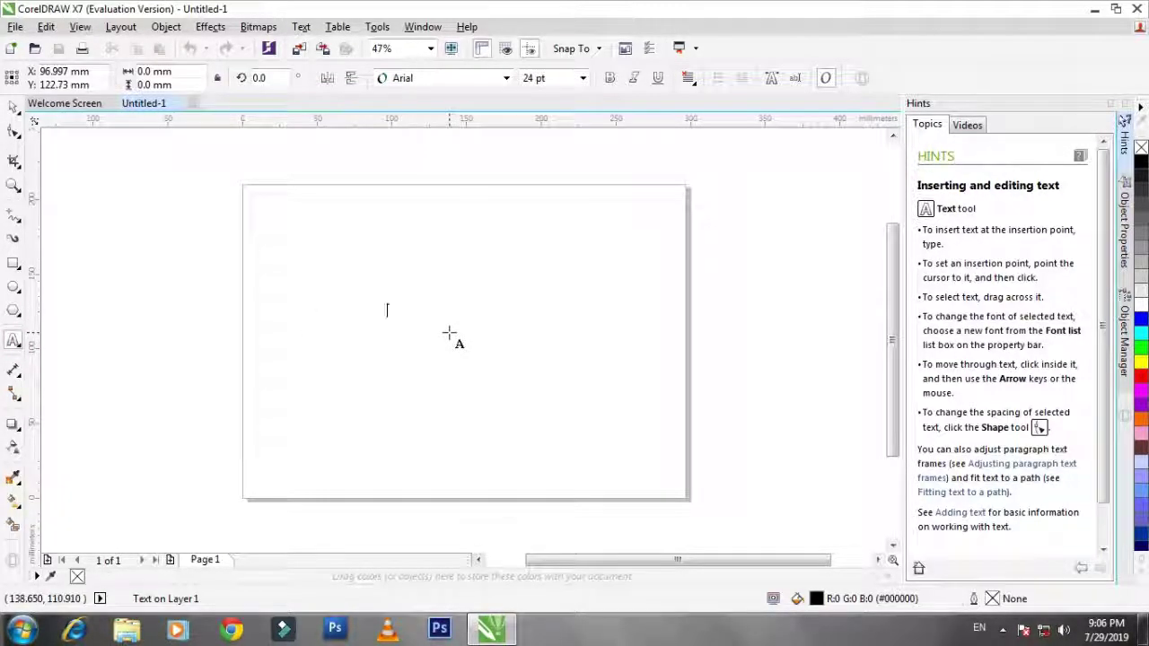
pyautogui.write('2')
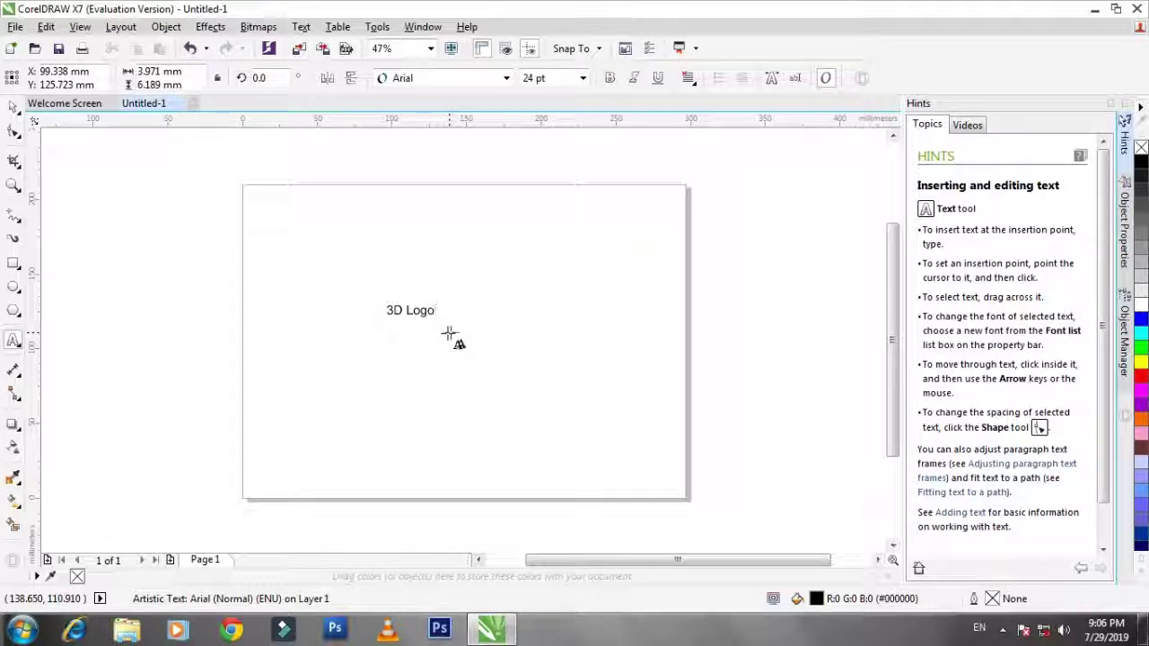
# Set the "3D Logo" text size to 150 pt and move the text to the lower half of the page.
pyautogui.click(11, 105)
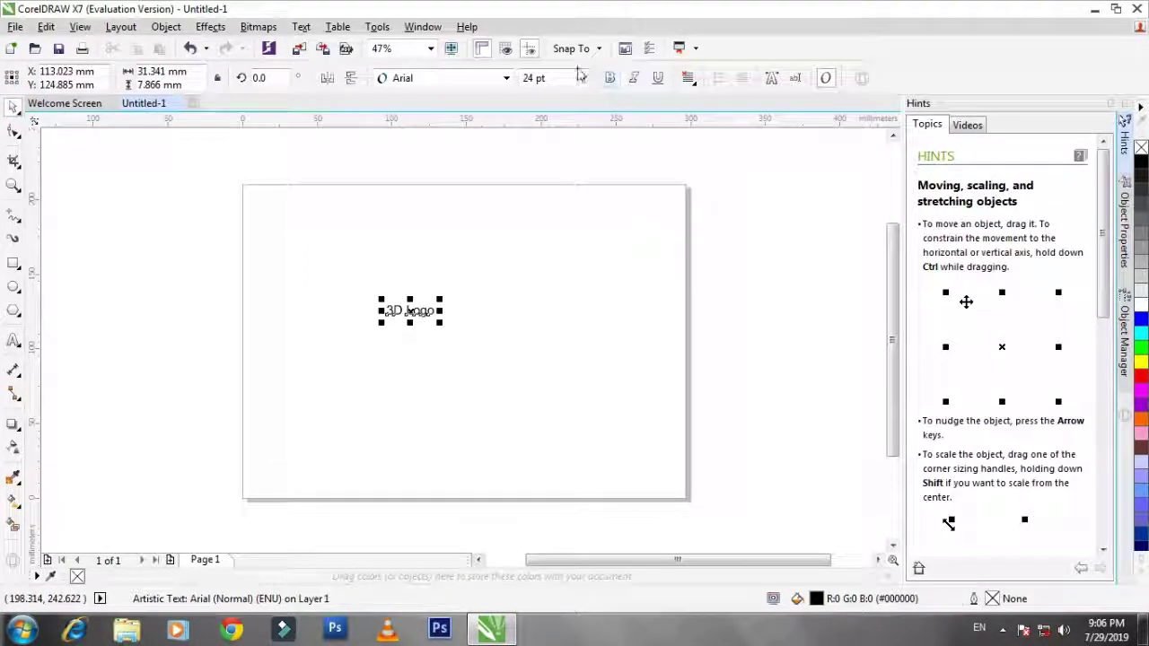
pyautogui.click(582, 78)
pyautogui.click(532, 309)
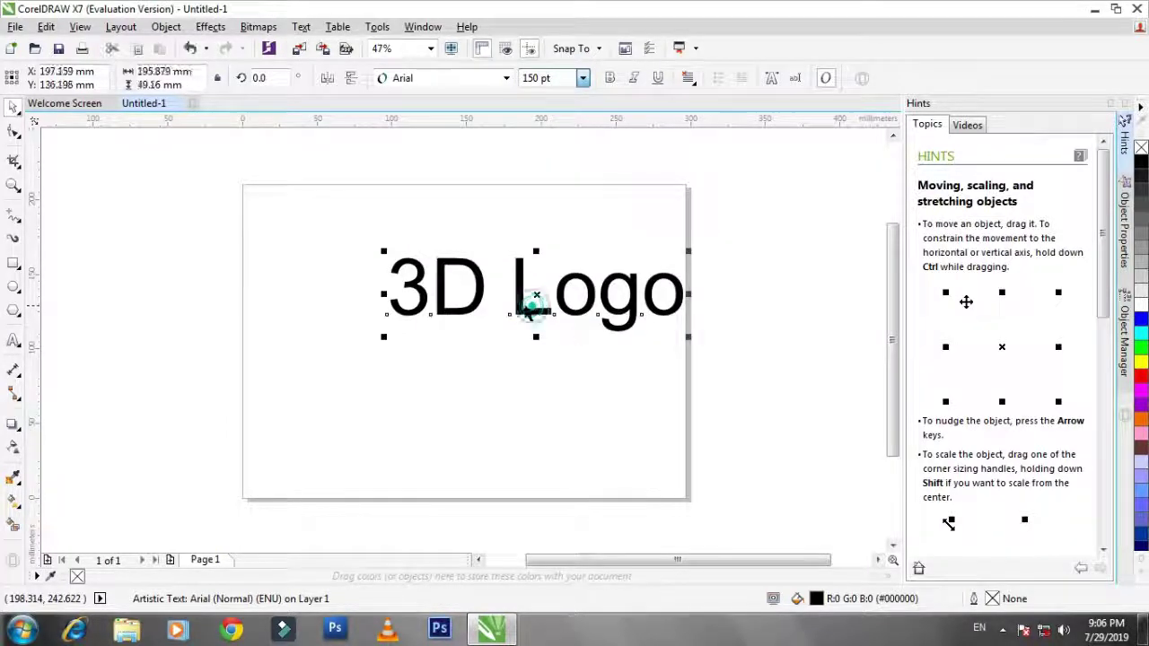
pyautogui.click(436, 391)
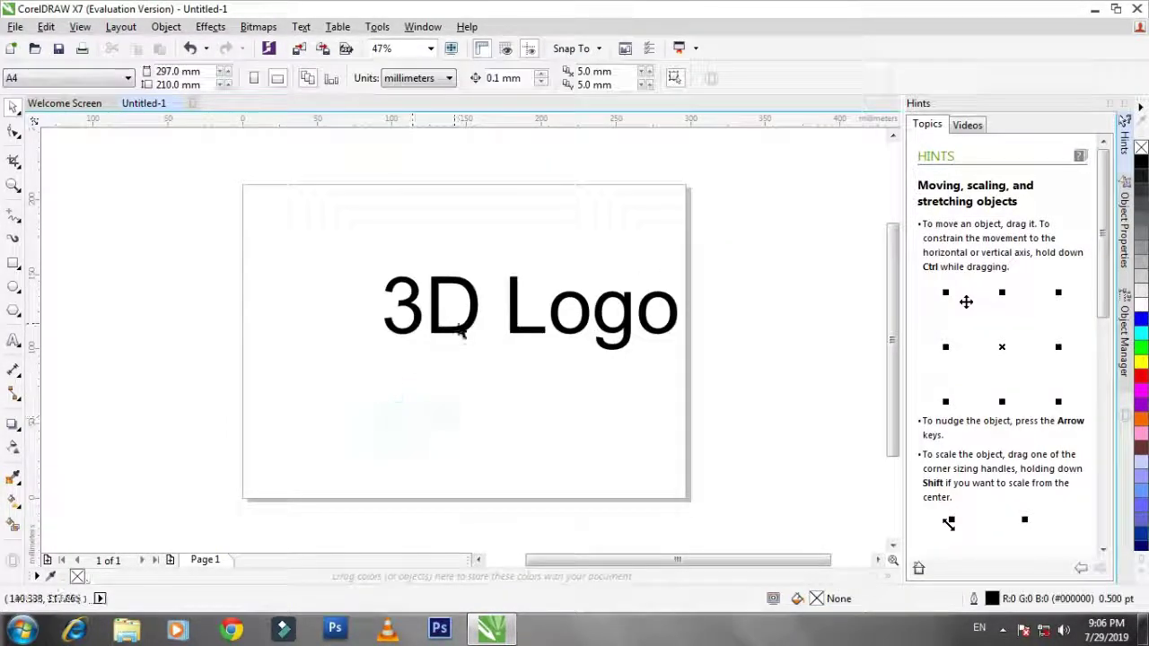
pyautogui.moveTo(476, 312); pyautogui.dragTo(408, 404)
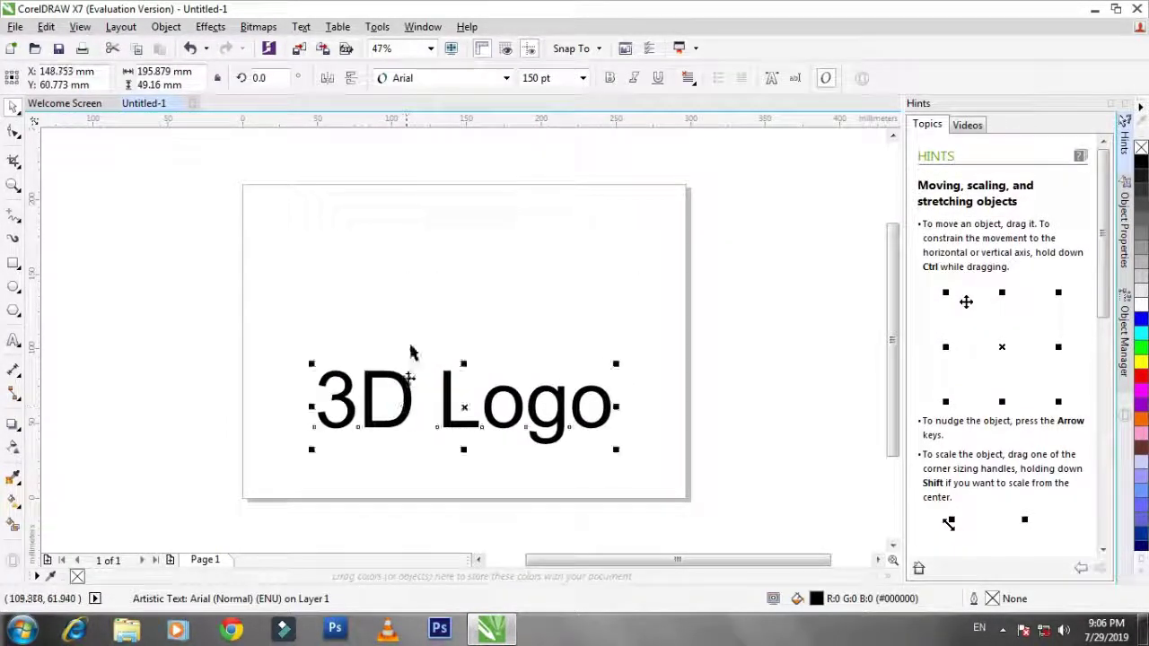
# Change the font of the "3D Logo" text to Cooper Black.
pyautogui.click(506, 78)
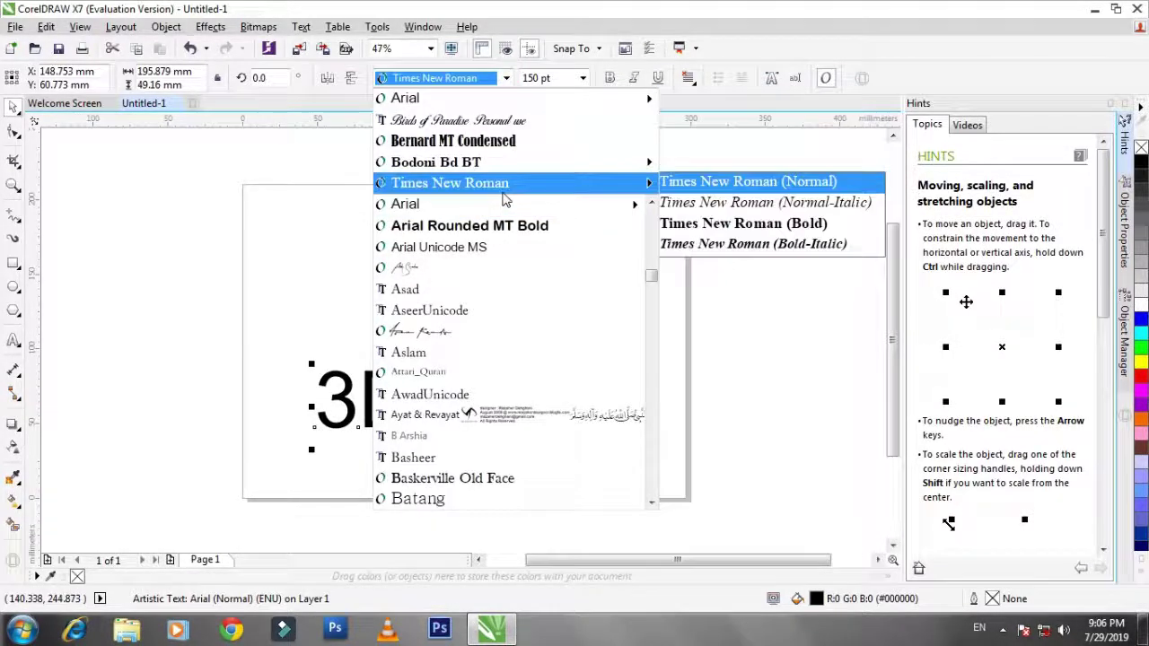
pyautogui.scroll(-2, 503, 202)
pyautogui.scroll(-5, 503, 205)
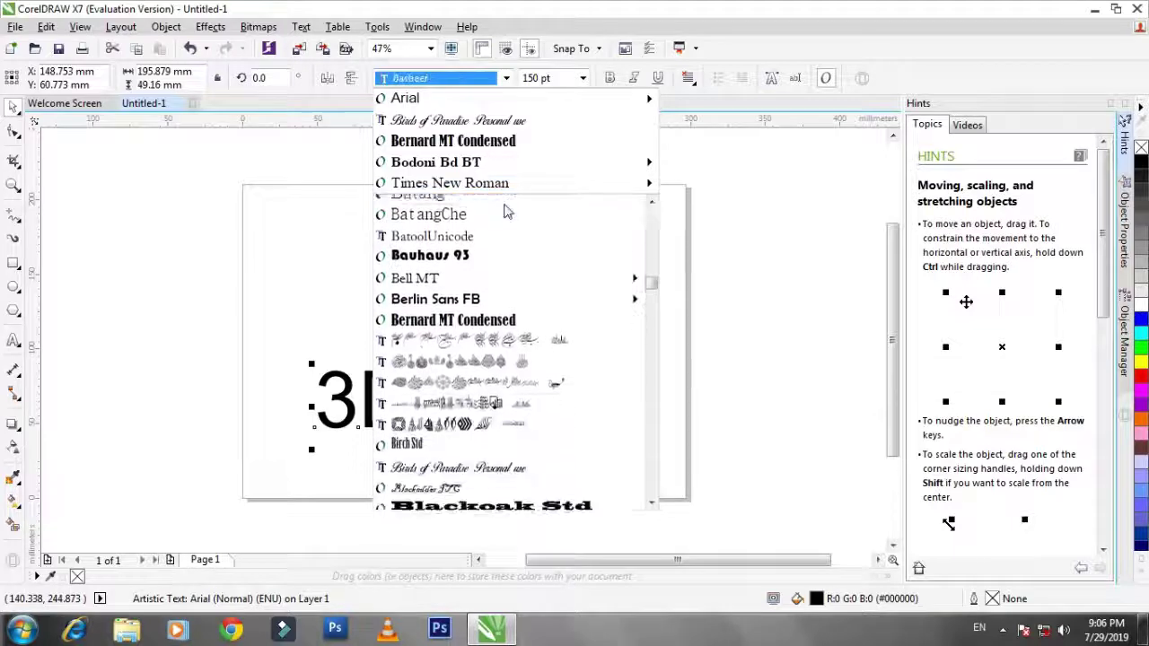
pyautogui.scroll(-6, 506, 209)
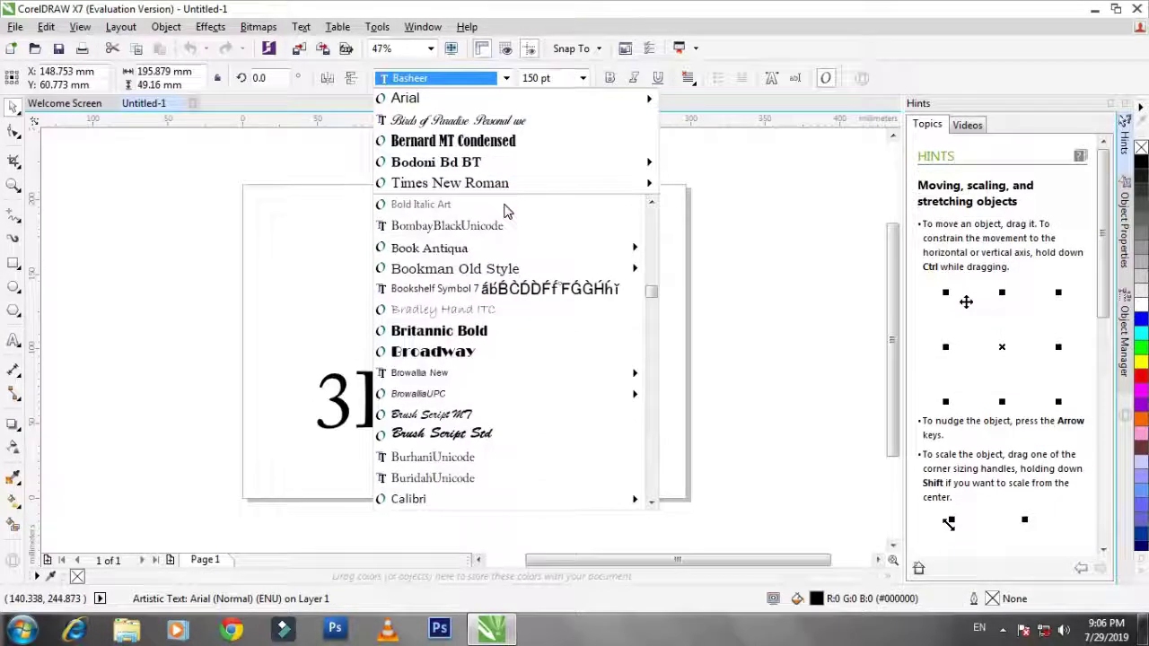
pyautogui.scroll(-7, 505, 208)
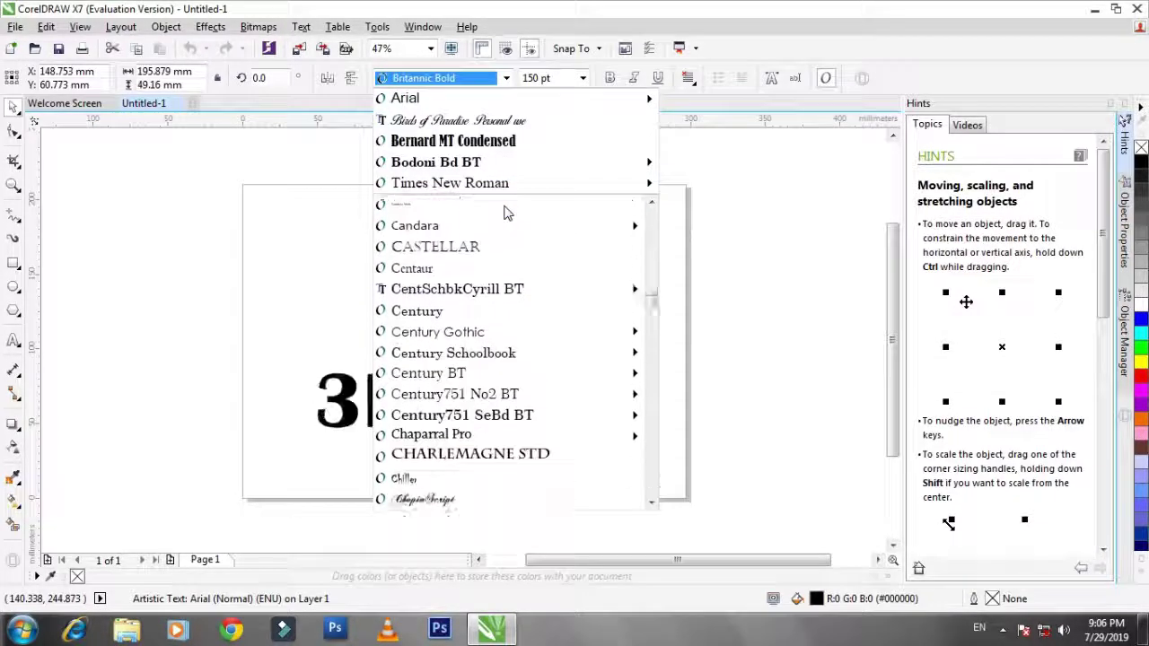
pyautogui.scroll(-3, 505, 208)
pyautogui.moveTo(492, 397)
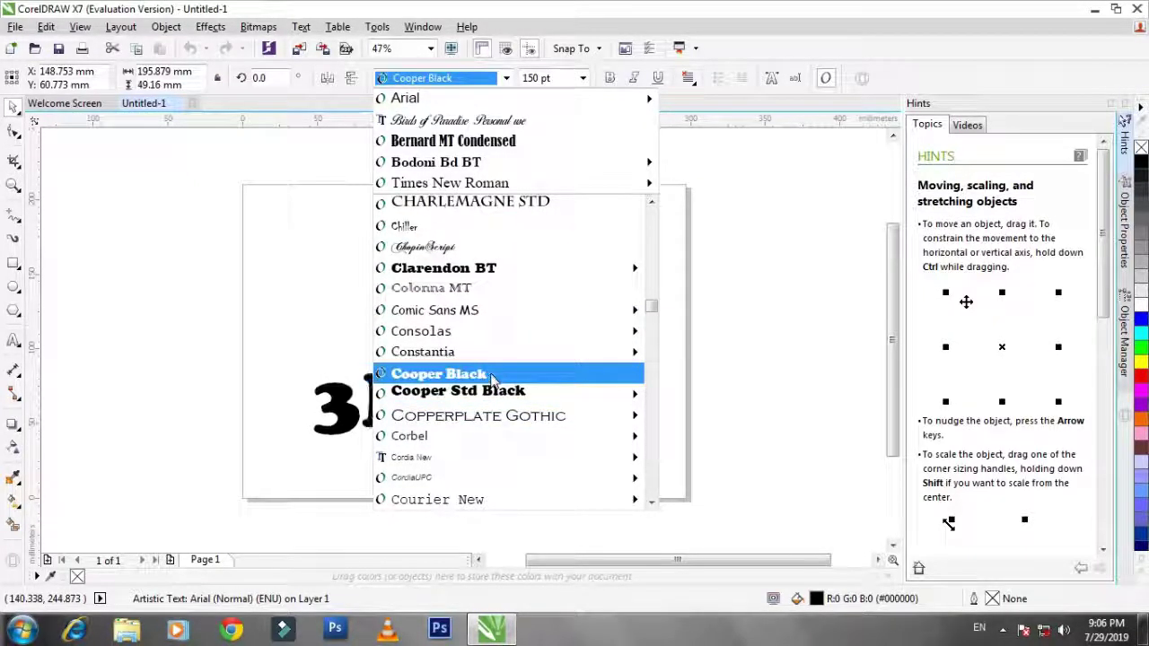
pyautogui.click(492, 374)
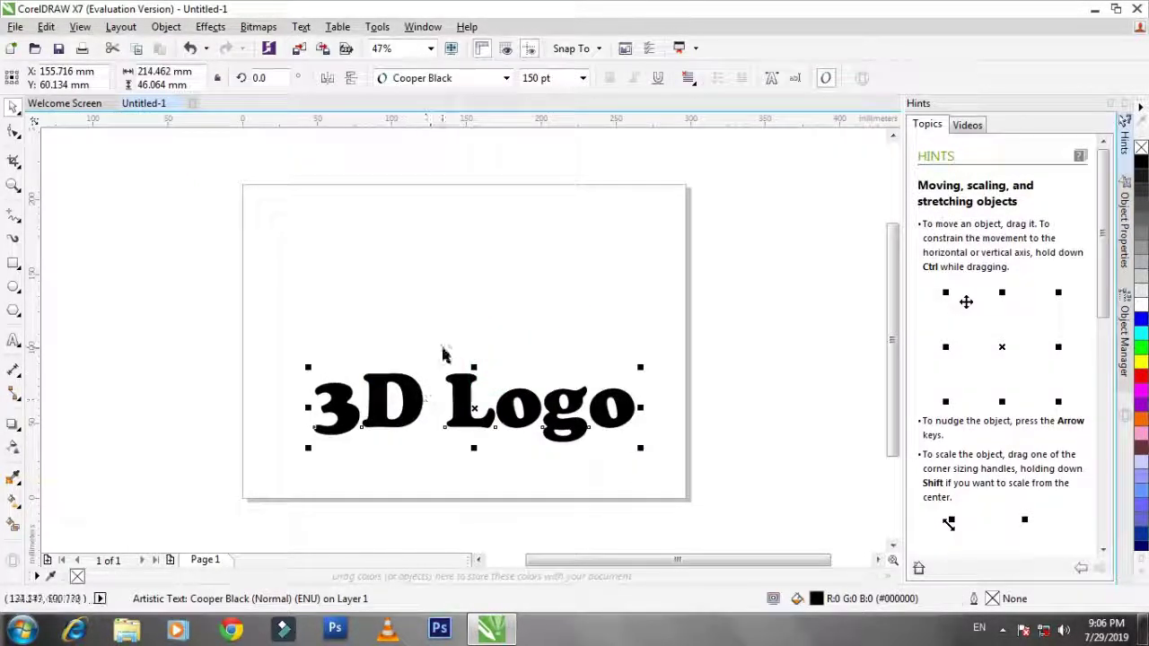
pyautogui.click(443, 354)
# Move the "3D Logo" text up to the middle of the page and convert it to curves.
pyautogui.scroll(3, 485, 416)
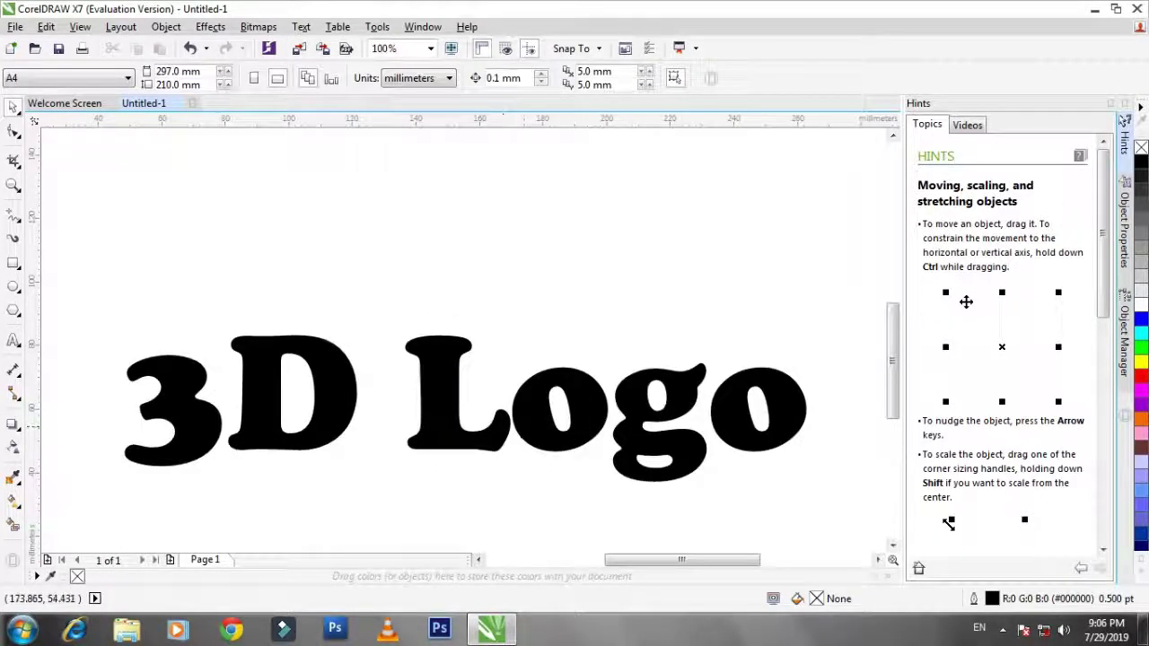
pyautogui.click(526, 419)
pyautogui.scroll(-3, 523, 408)
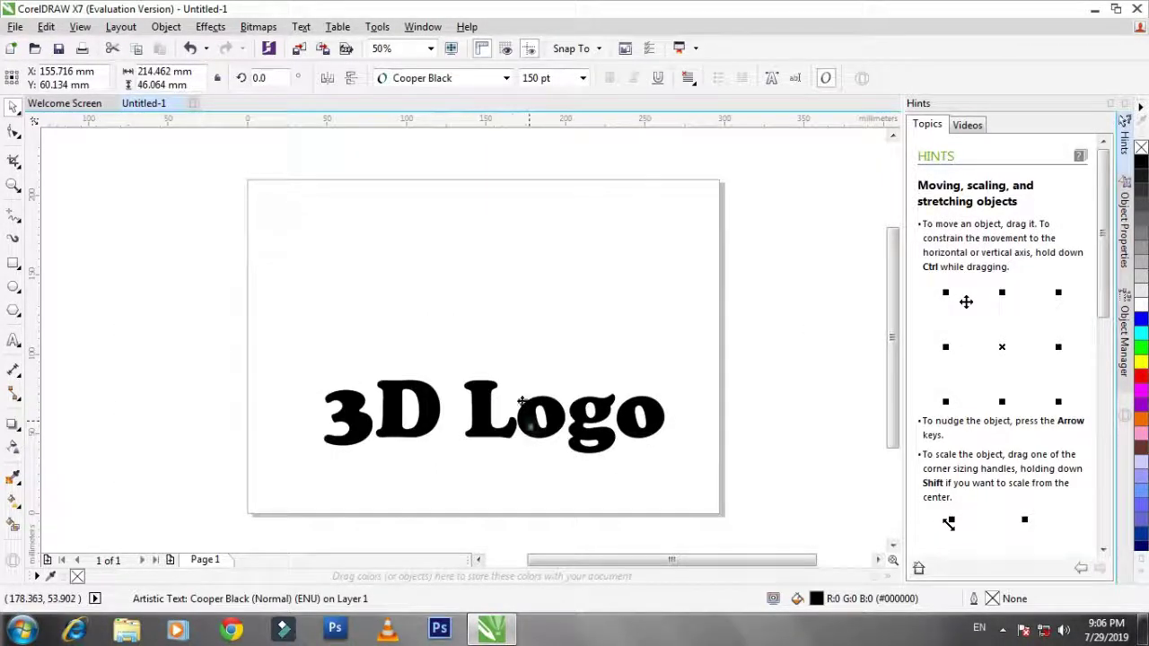
pyautogui.moveTo(522, 401); pyautogui.dragTo(512, 299)
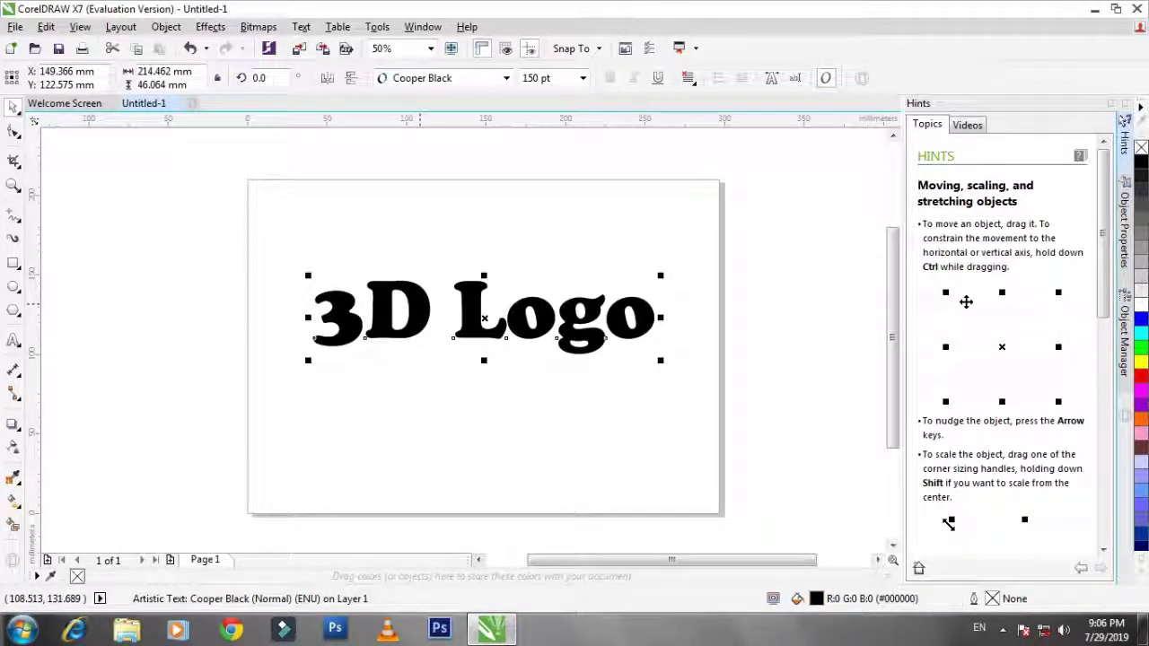
pyautogui.rightClick(420, 315)
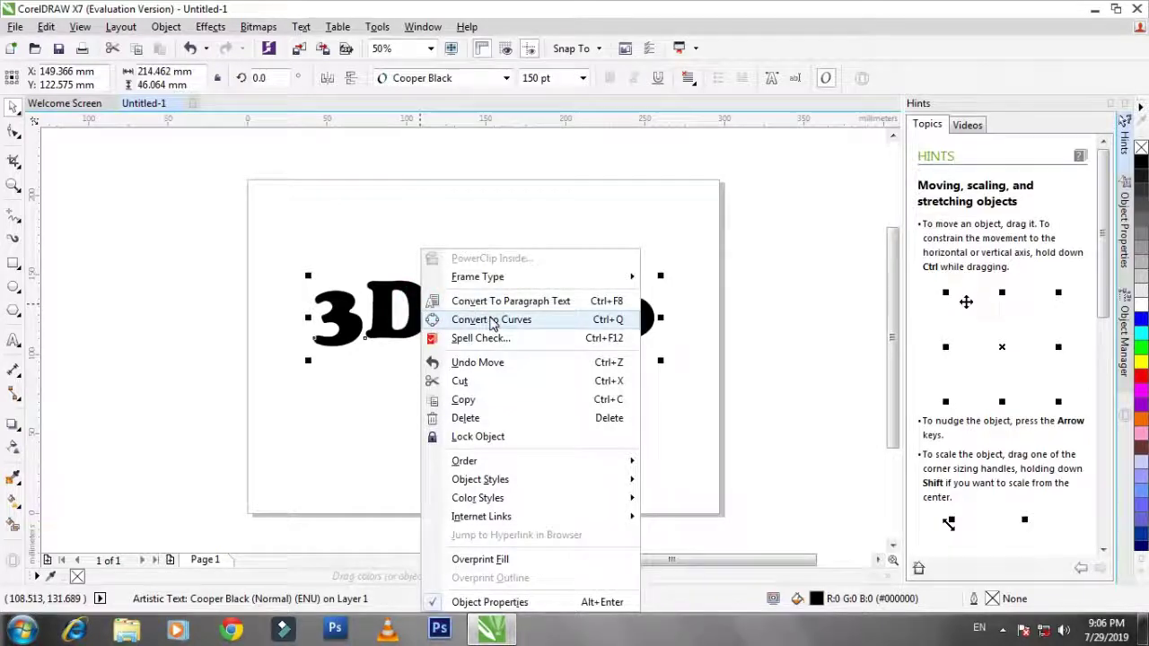
pyautogui.click(492, 322)
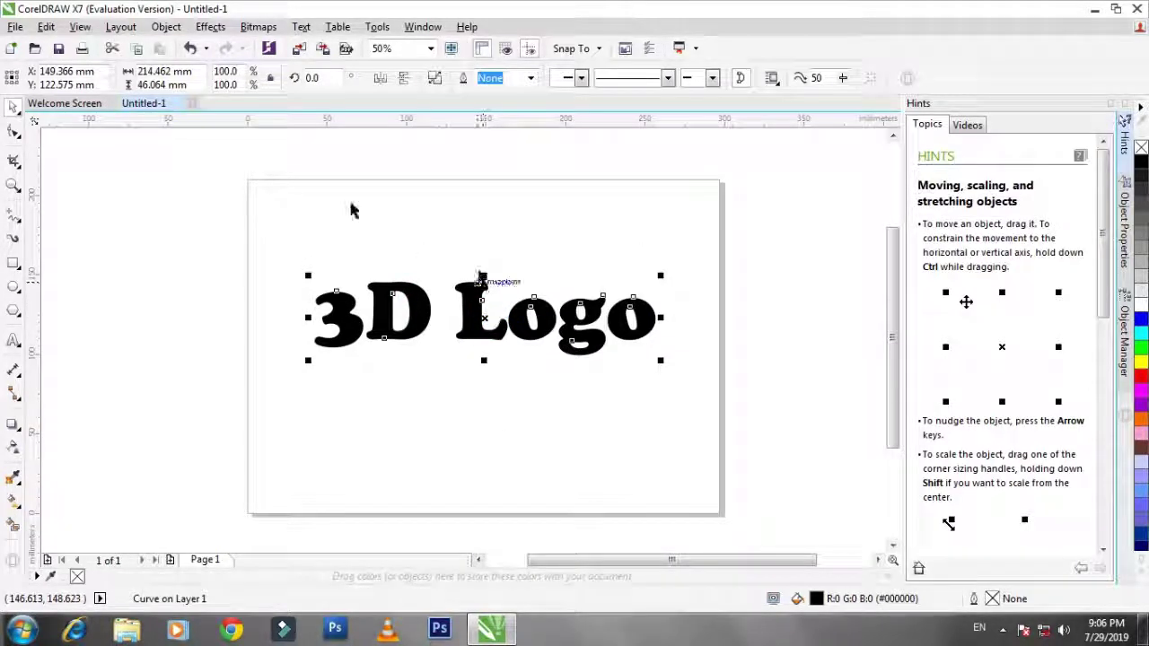
# With the Shape tool, stretch the end nodes of the L's foot down and outward so it sweeps beneath the first "o".
pyautogui.click(14, 133)
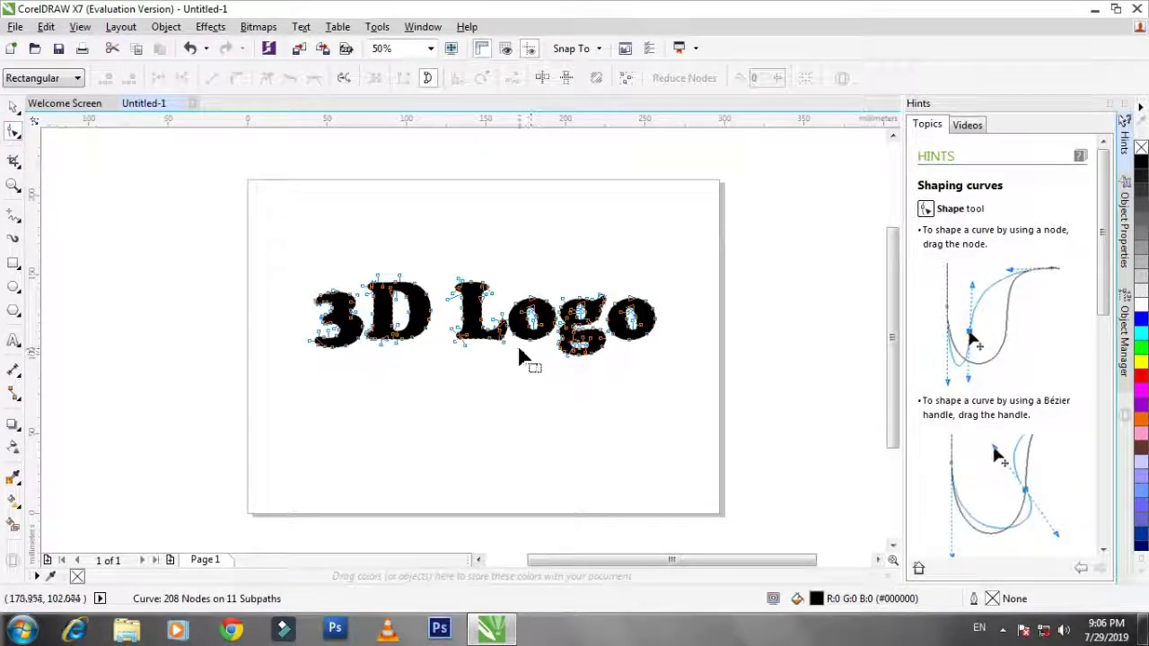
pyautogui.scroll(2, 511, 340)
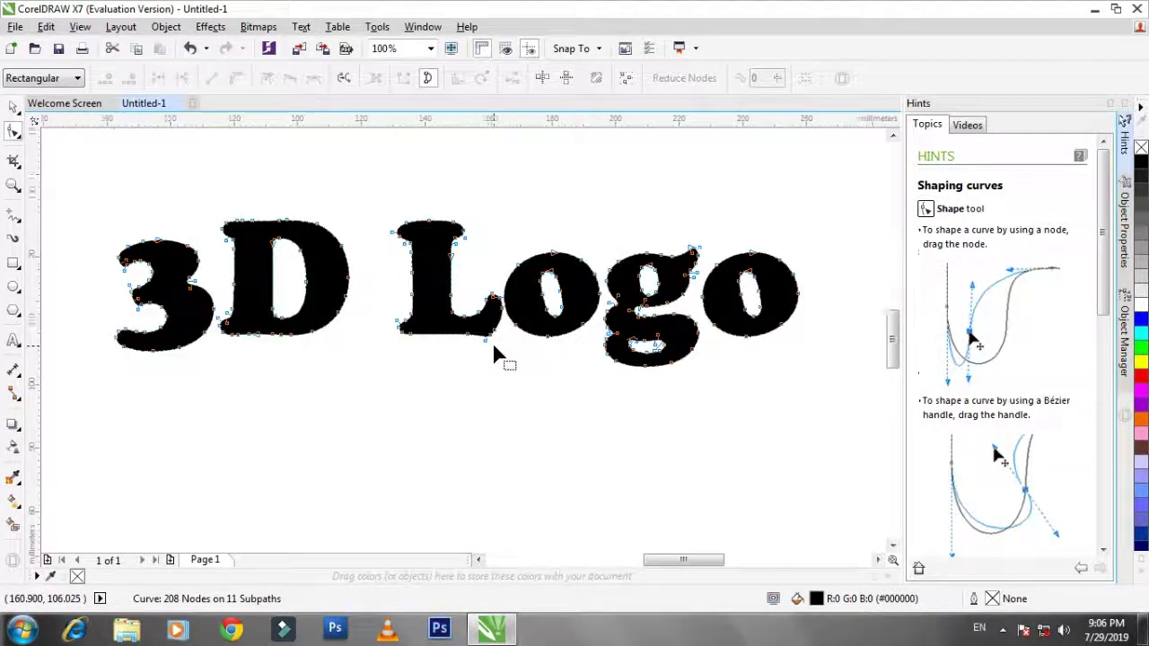
pyautogui.scroll(2, 510, 359)
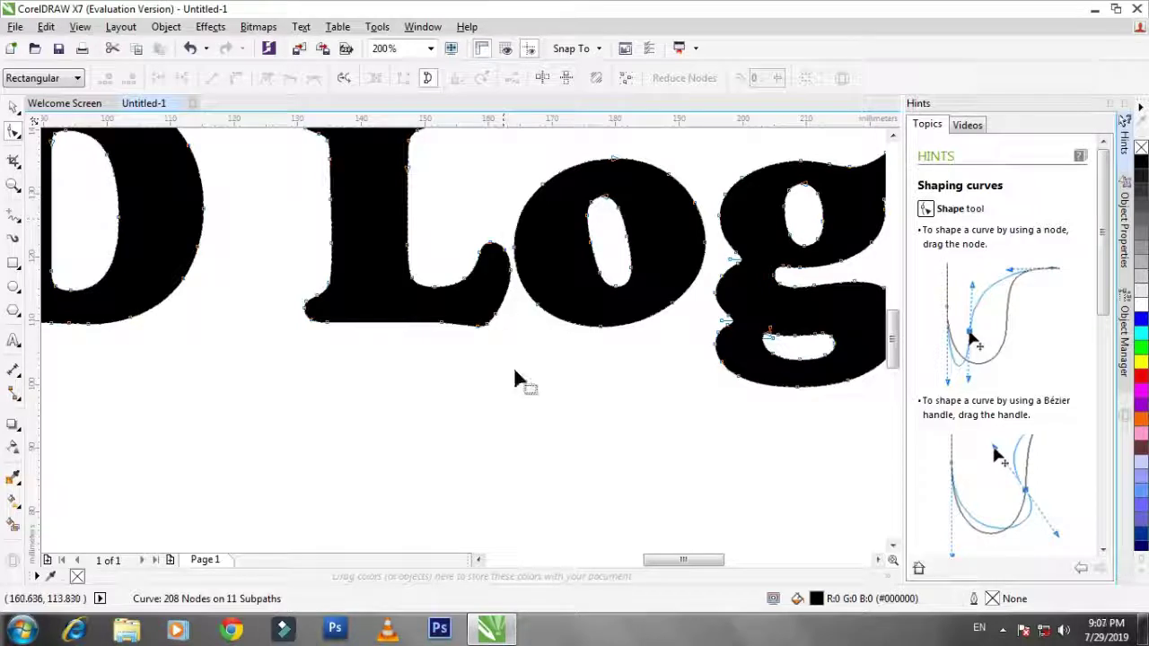
pyautogui.moveTo(517, 372); pyautogui.dragTo(424, 221)
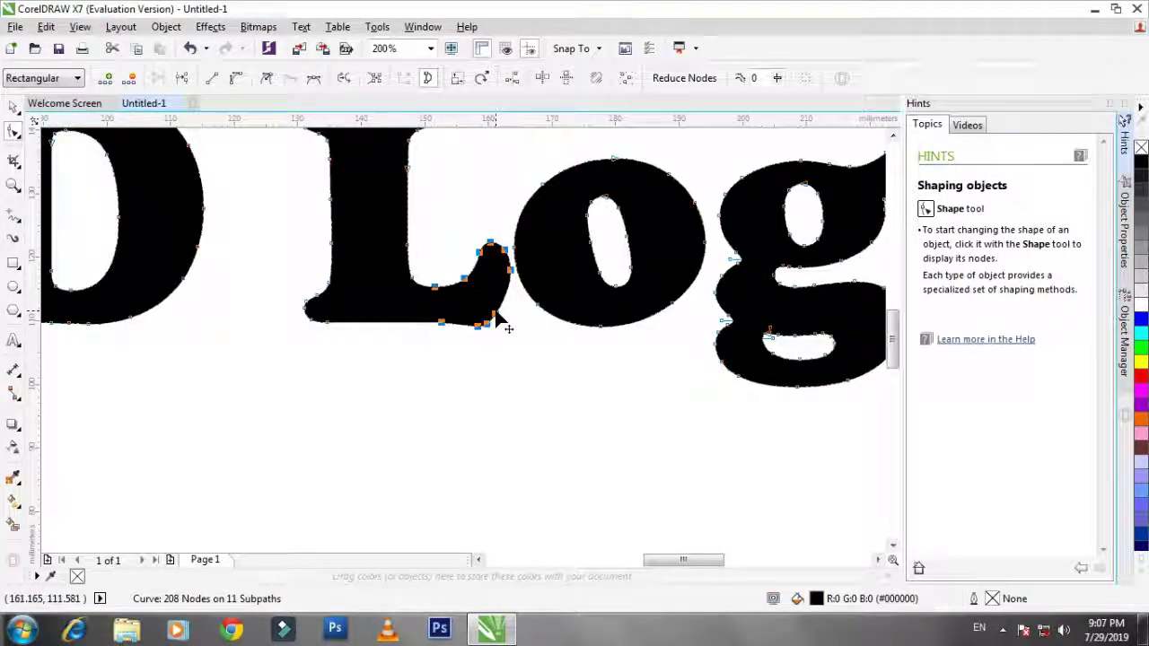
pyautogui.moveTo(500, 321); pyautogui.dragTo(691, 393)
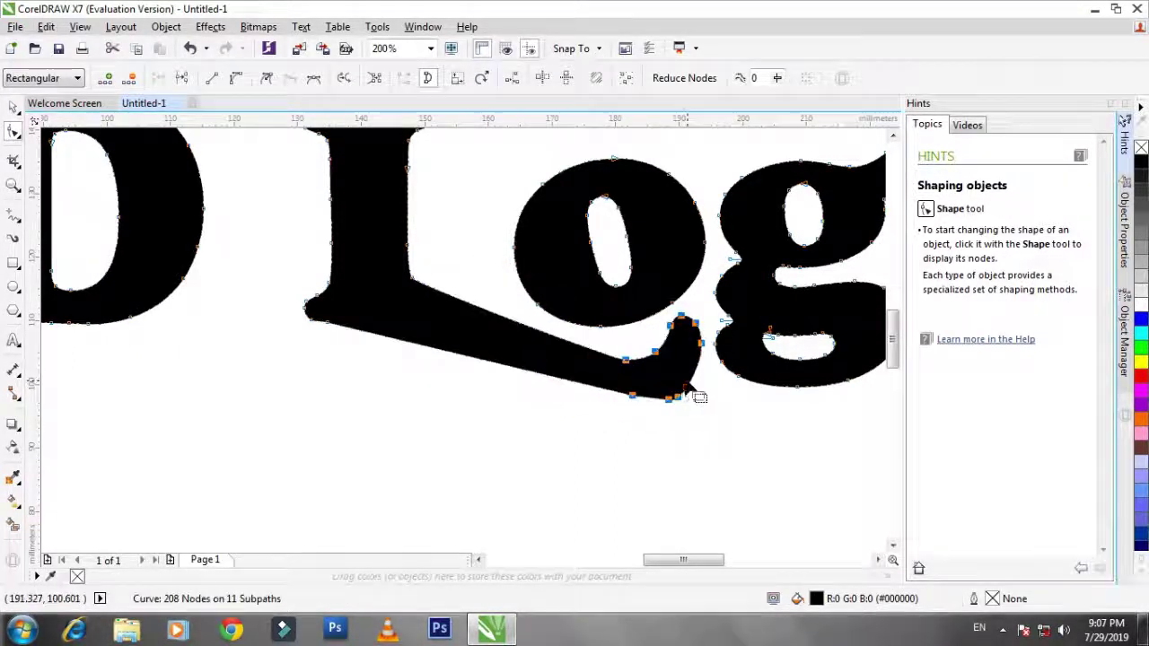
pyautogui.scroll(-1, 693, 393)
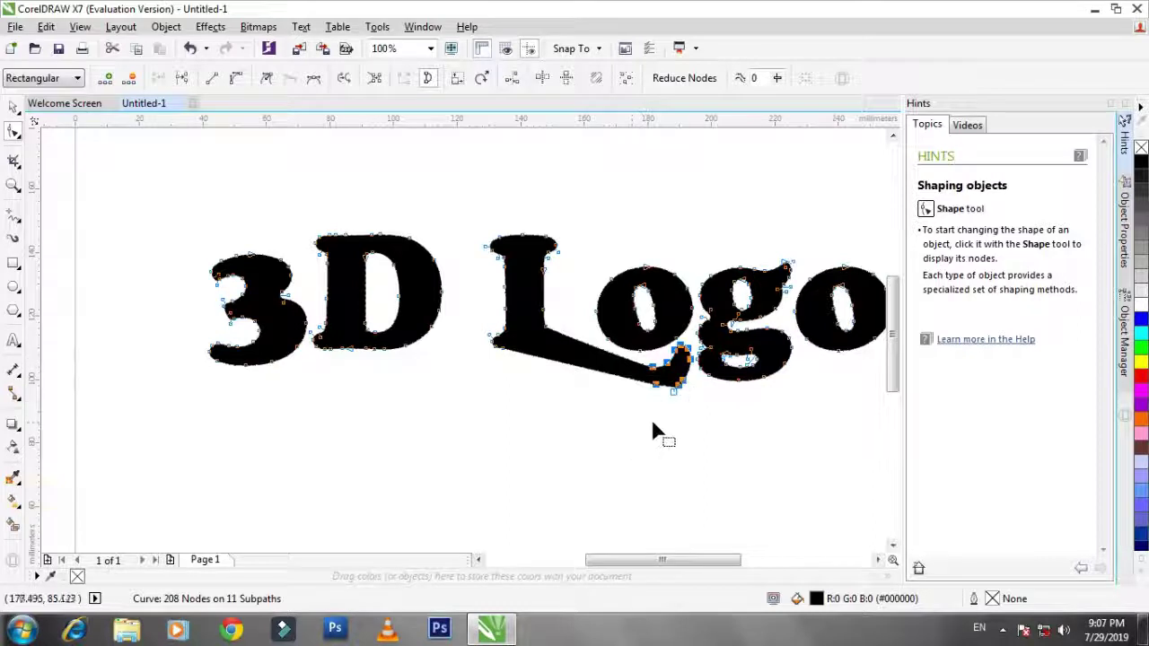
pyautogui.click(13, 105)
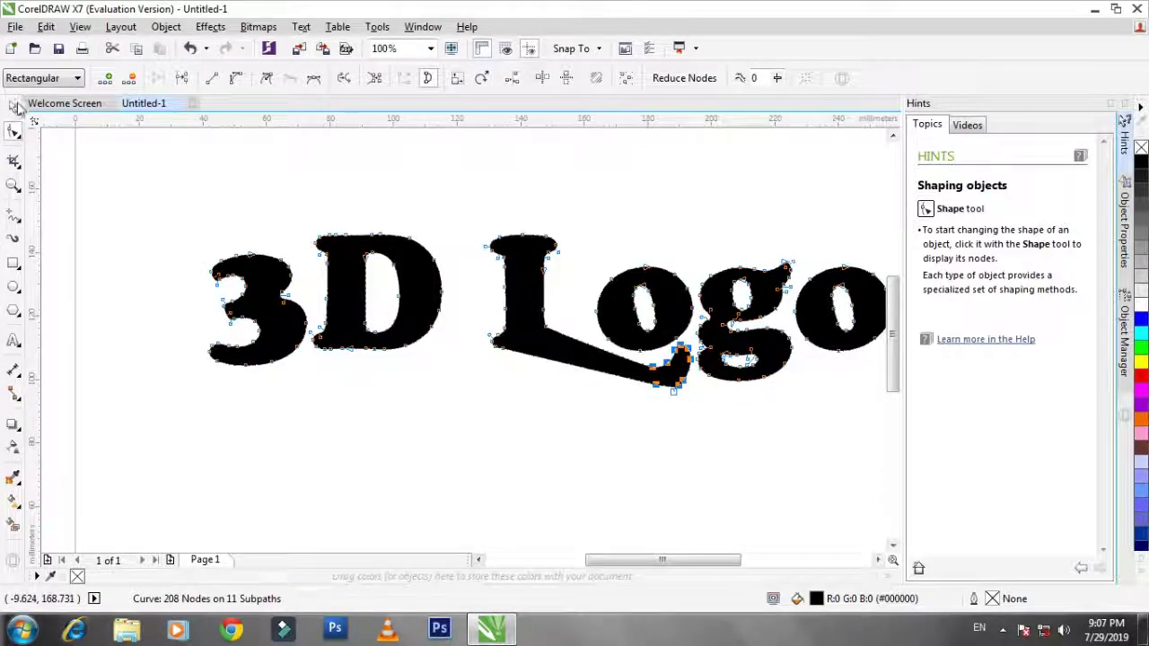
pyautogui.click(117, 164)
pyautogui.scroll(-1, 134, 164)
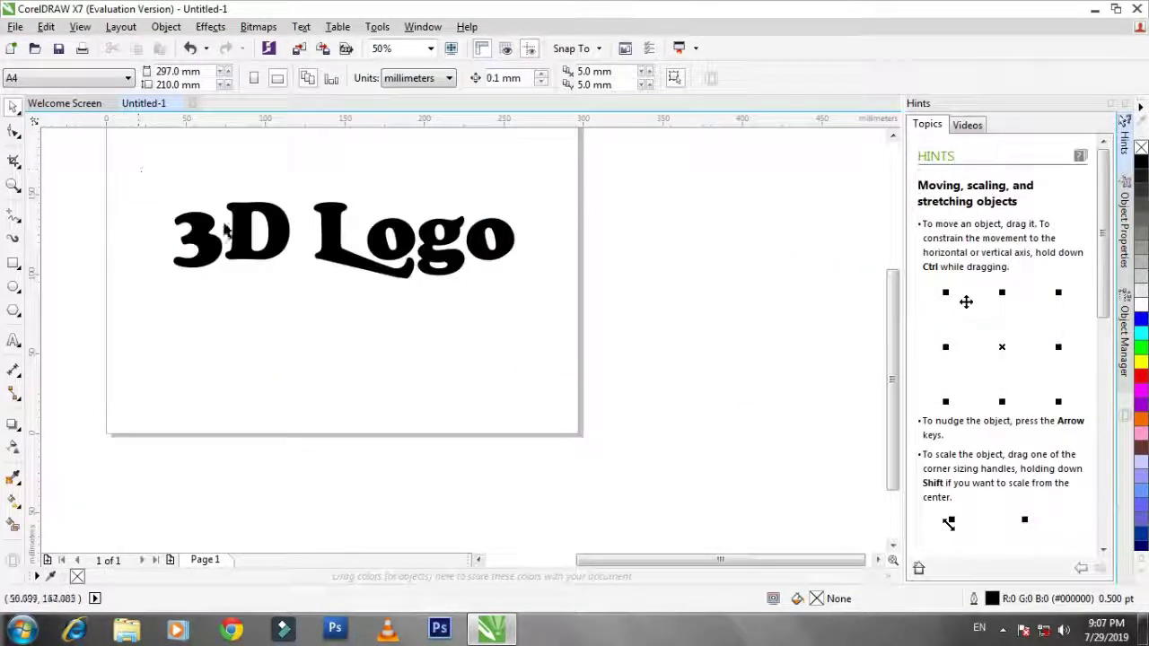
# Move the whole logo curve down to just below the middle of the page.
pyautogui.click(336, 242)
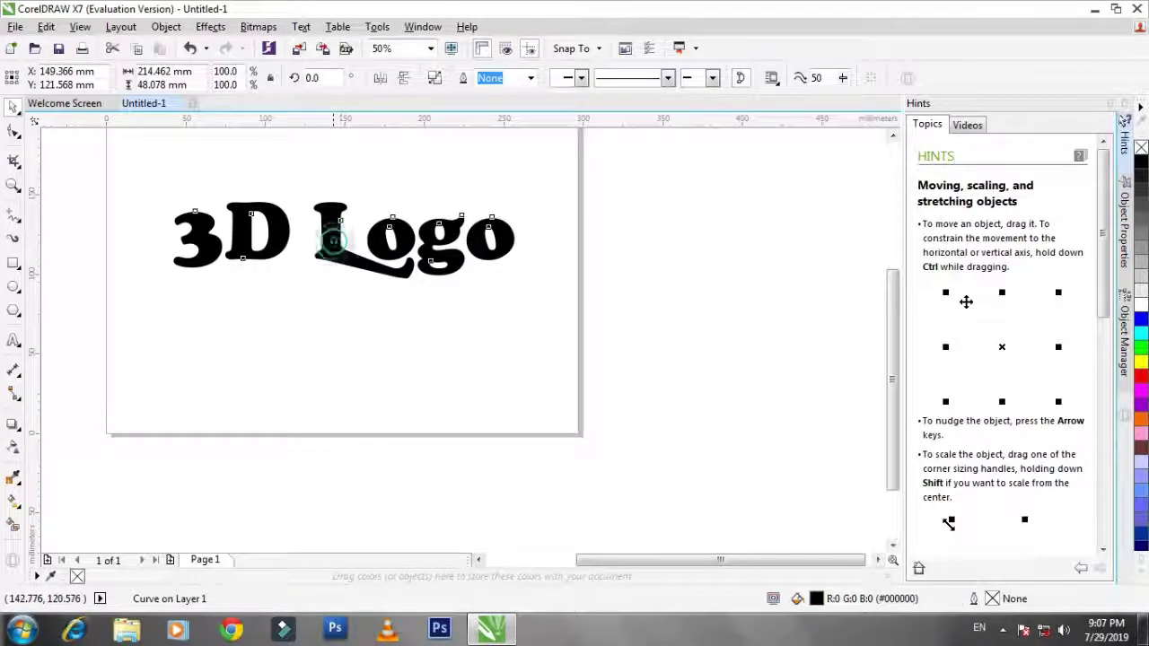
pyautogui.moveTo(335, 241); pyautogui.dragTo(335, 295)
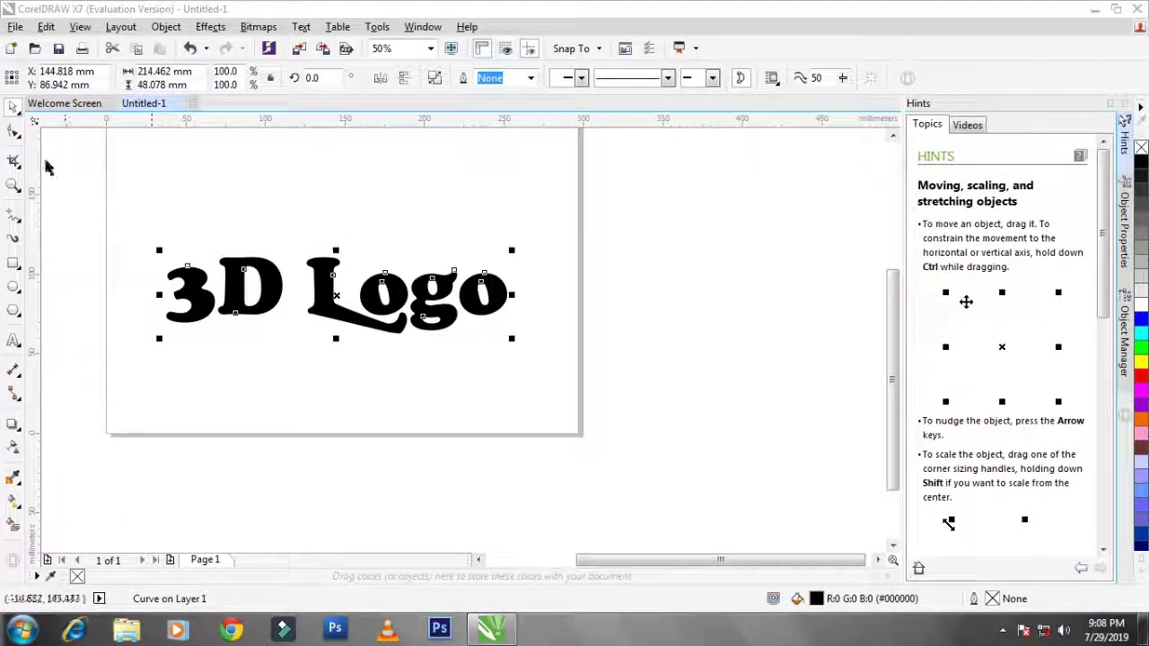
pyautogui.click(291, 298)
pyautogui.click(310, 289)
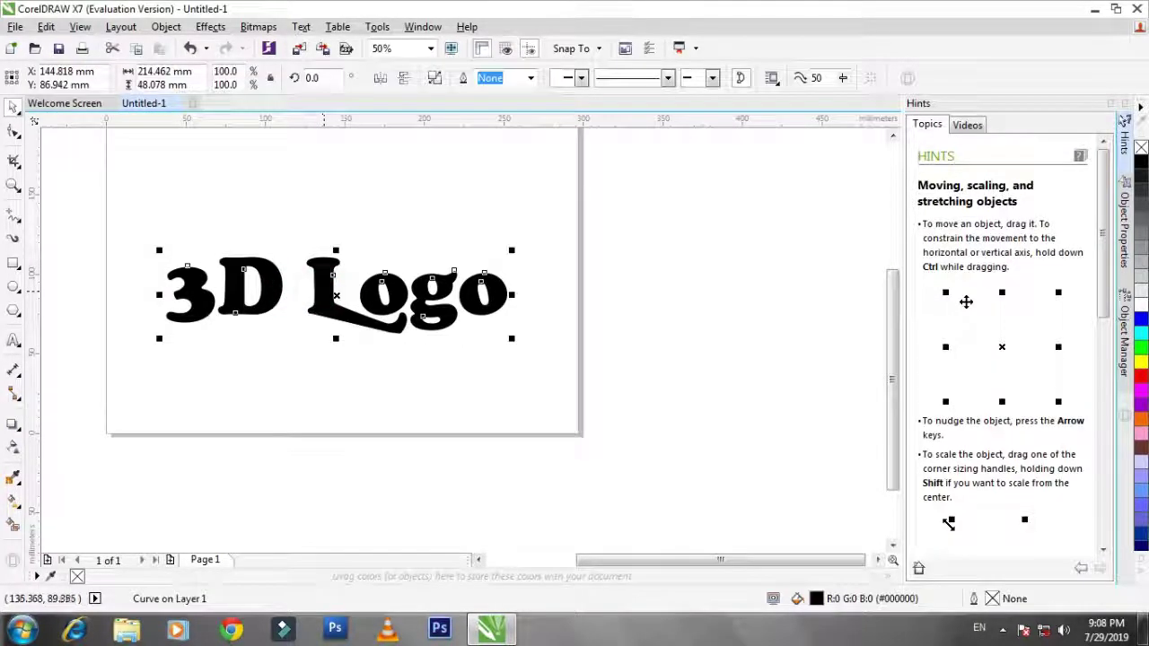
# Copy the logo curve, move the original off the page to its right side, and paste the copy onto the page.
pyautogui.rightClick(320, 289)
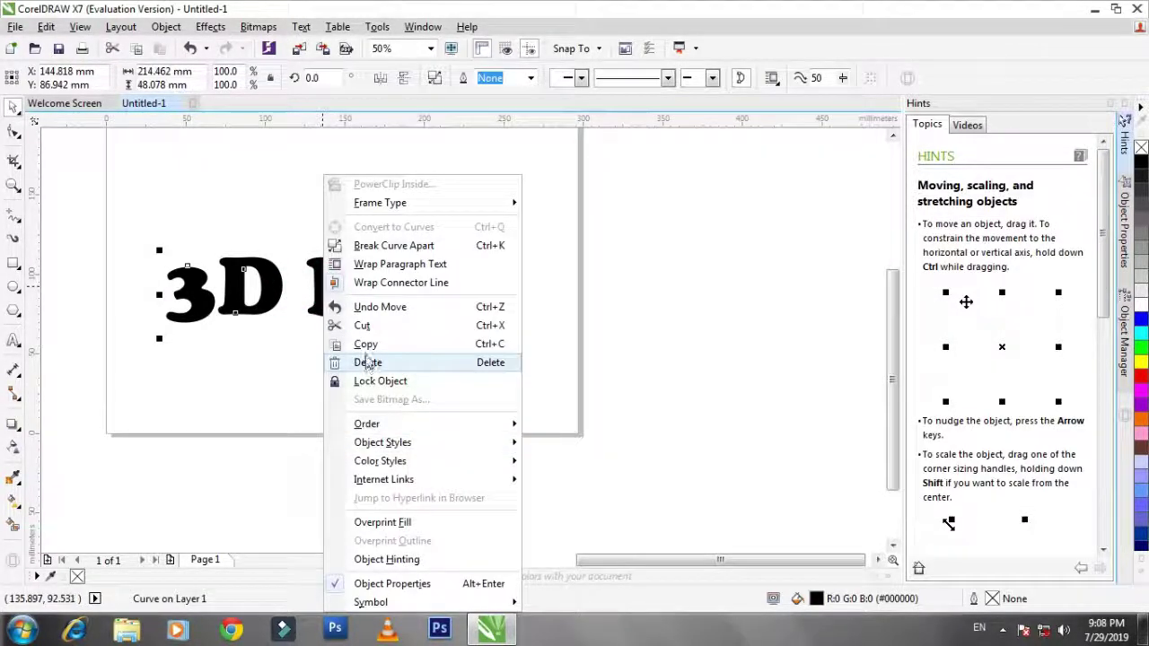
pyautogui.click(362, 345)
pyautogui.moveTo(315, 295); pyautogui.dragTo(734, 250)
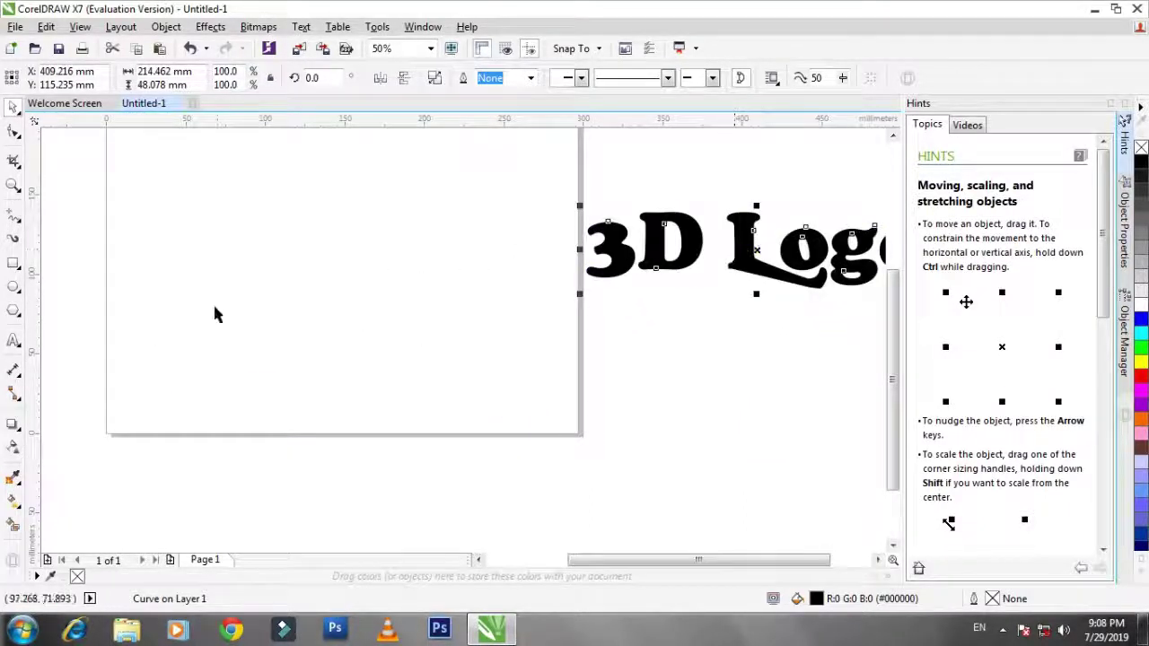
pyautogui.rightClick(214, 310)
pyautogui.click(285, 415)
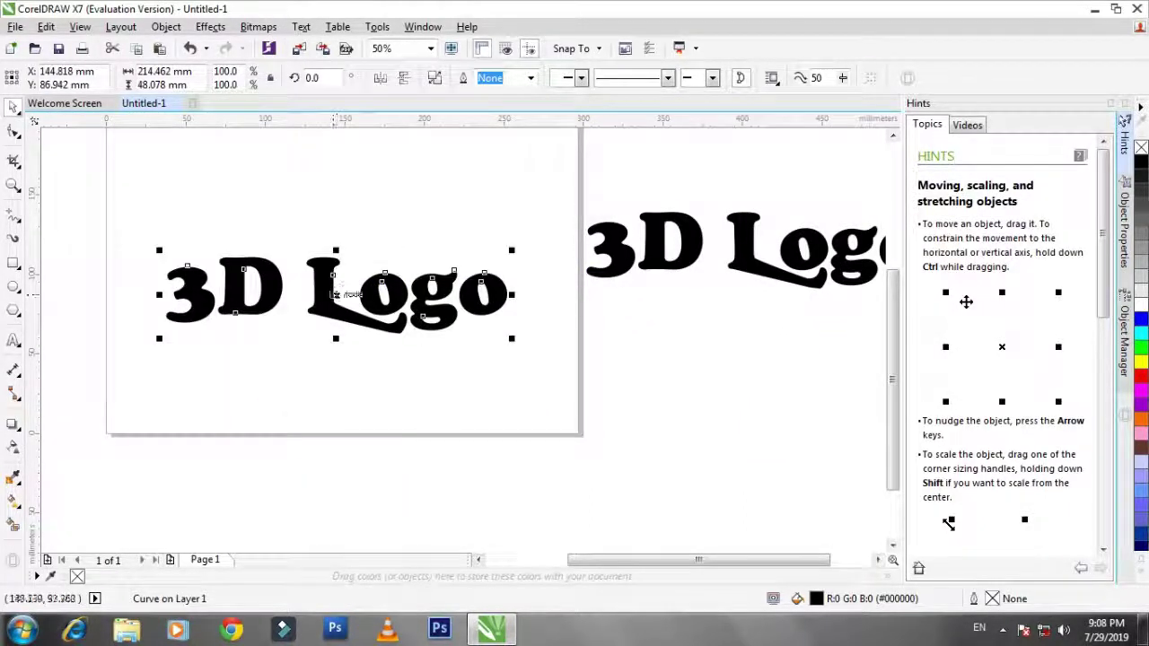
# Turn the pasted logo copy on the page into an unfilled shape with a 0.5 pt outline in 50% Black.
pyautogui.moveTo(325, 289); pyautogui.dragTo(335, 303)
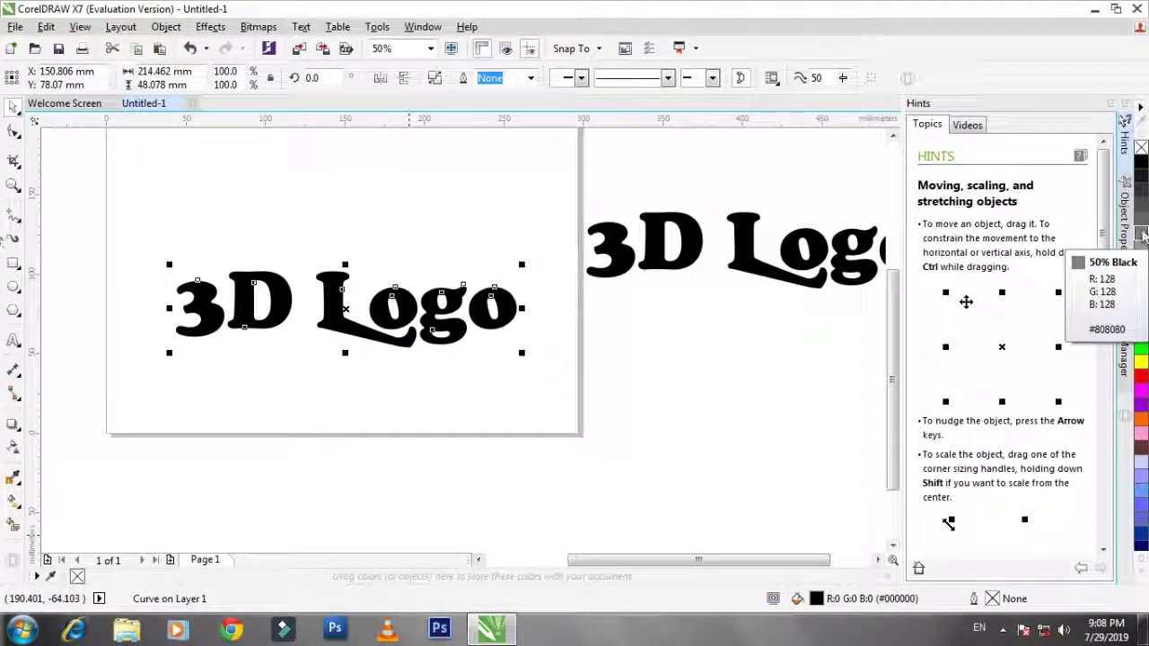
pyautogui.rightClick(1142, 235)
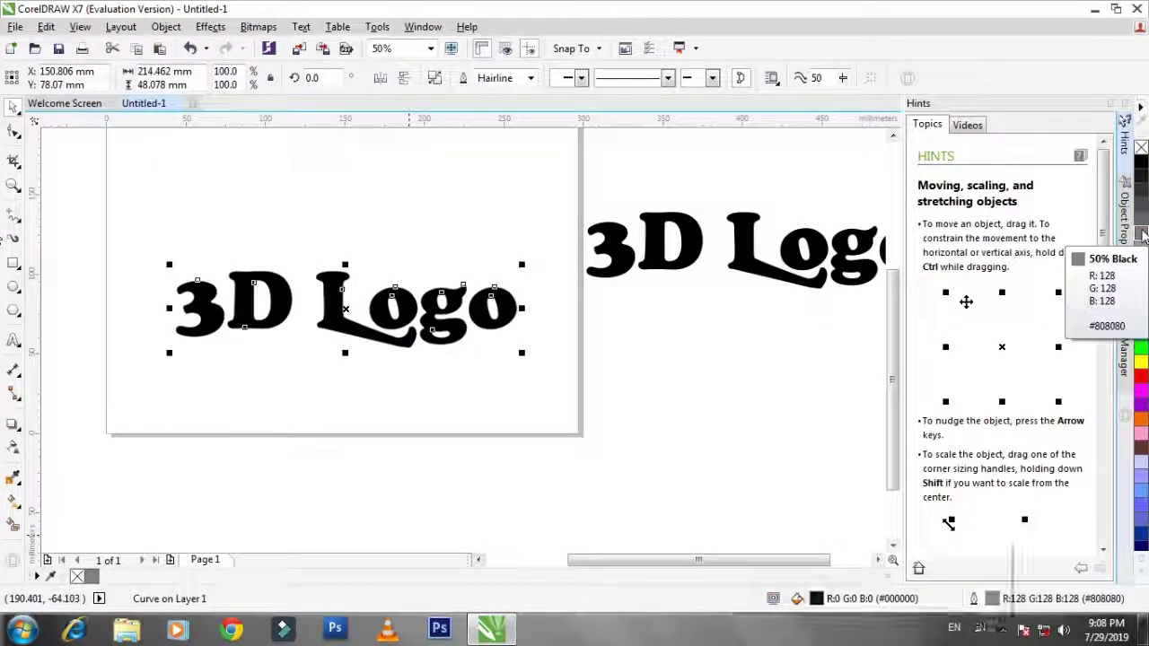
pyautogui.click(1138, 149)
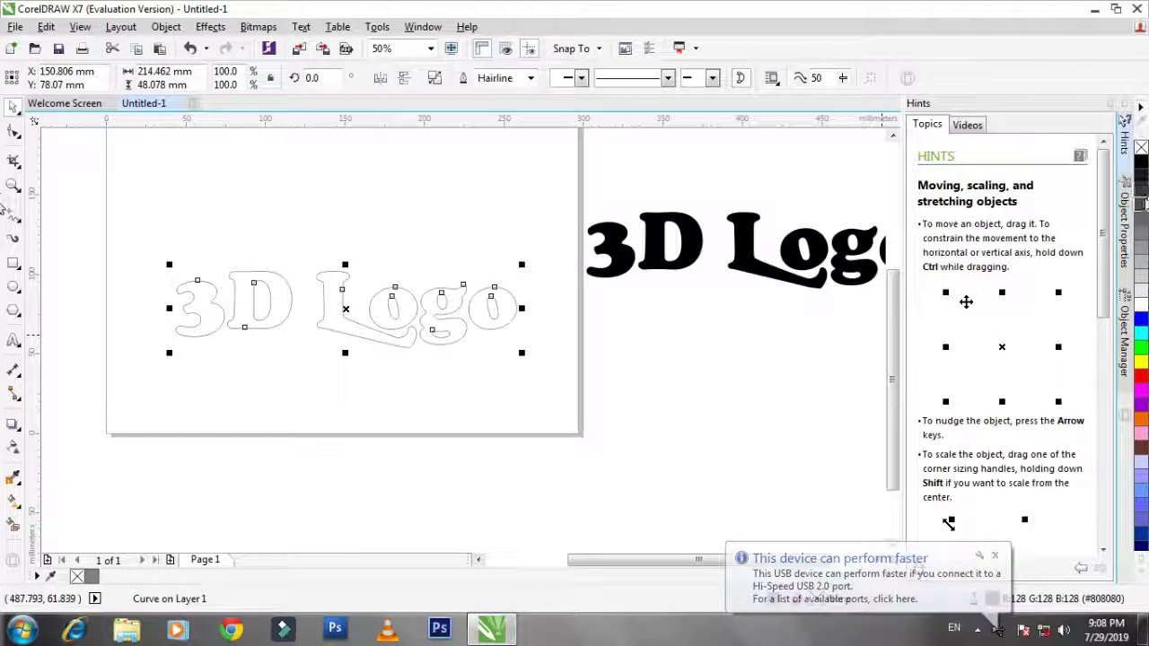
pyautogui.rightClick(1141, 203)
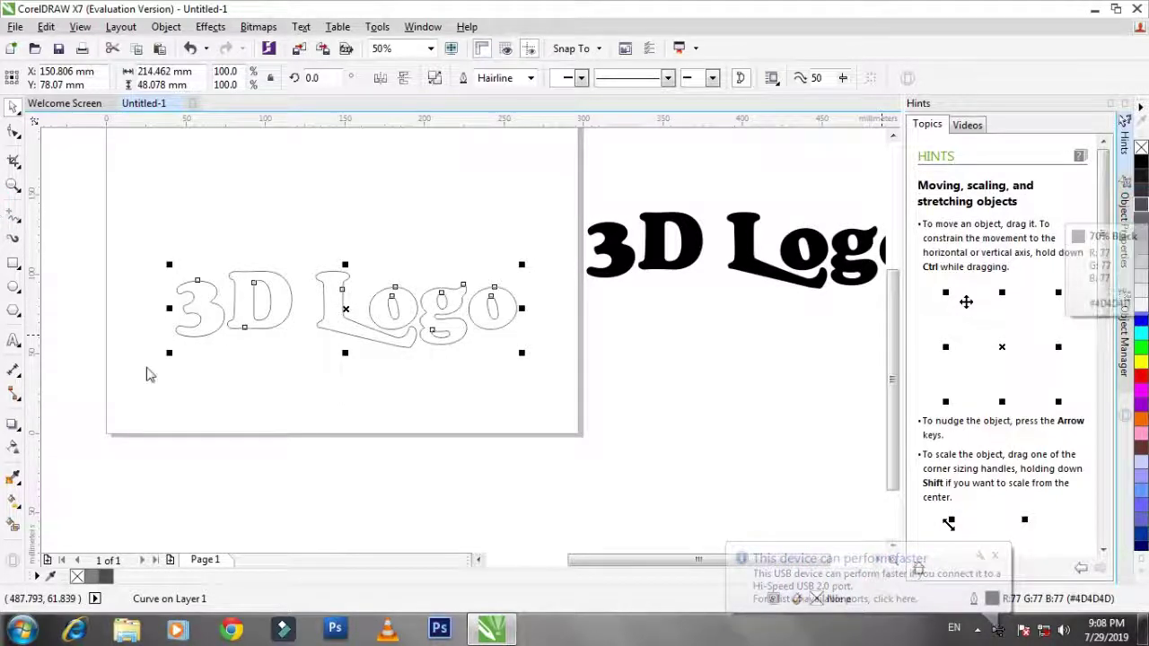
pyautogui.rightClick(1141, 228)
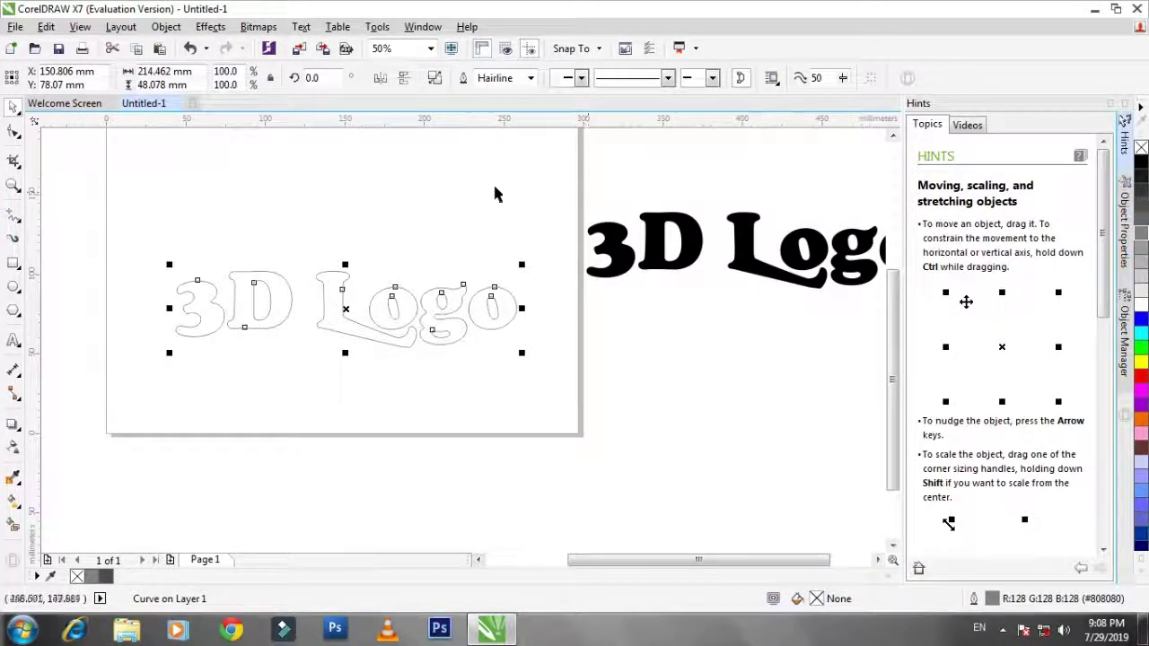
pyautogui.click(531, 78)
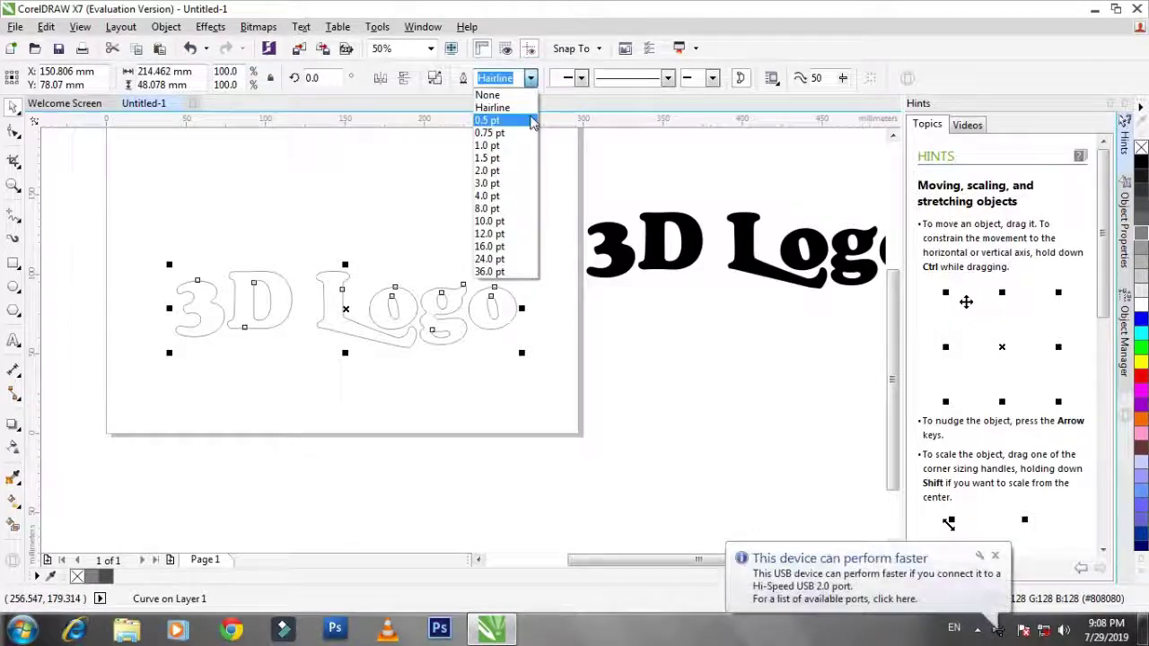
pyautogui.click(530, 120)
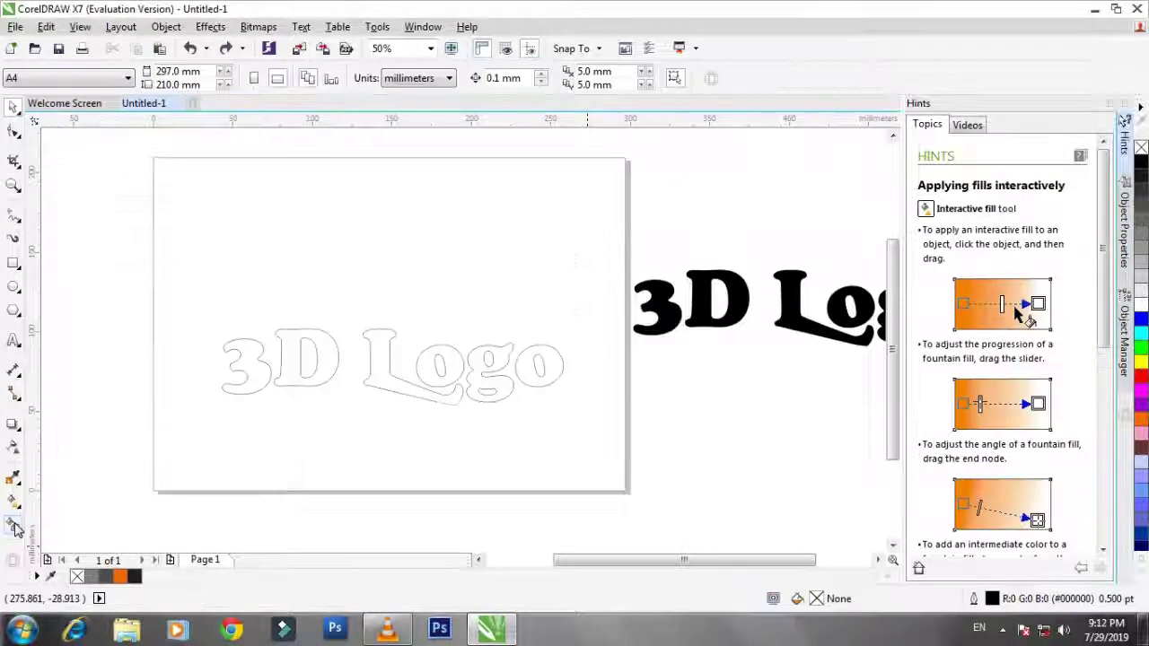
# Use Smart Fill with orange (#FF6600) and a 0.5 pt black outline to fill each of the six letters of the outlined logo.
pyautogui.click(14, 527)
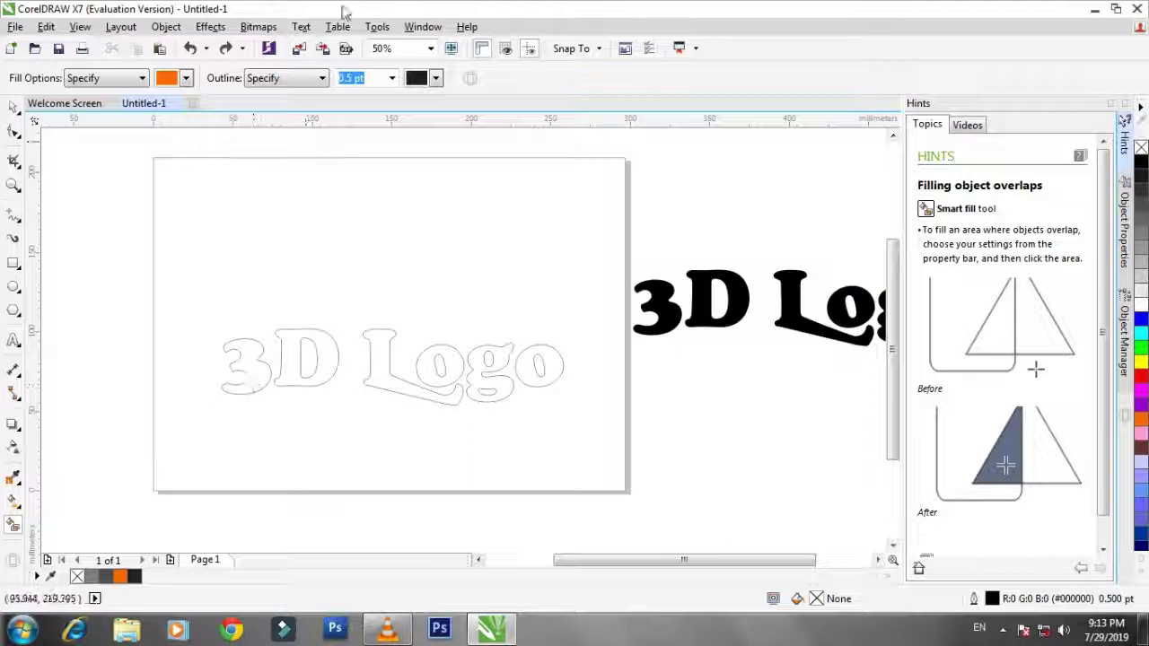
pyautogui.click(185, 80)
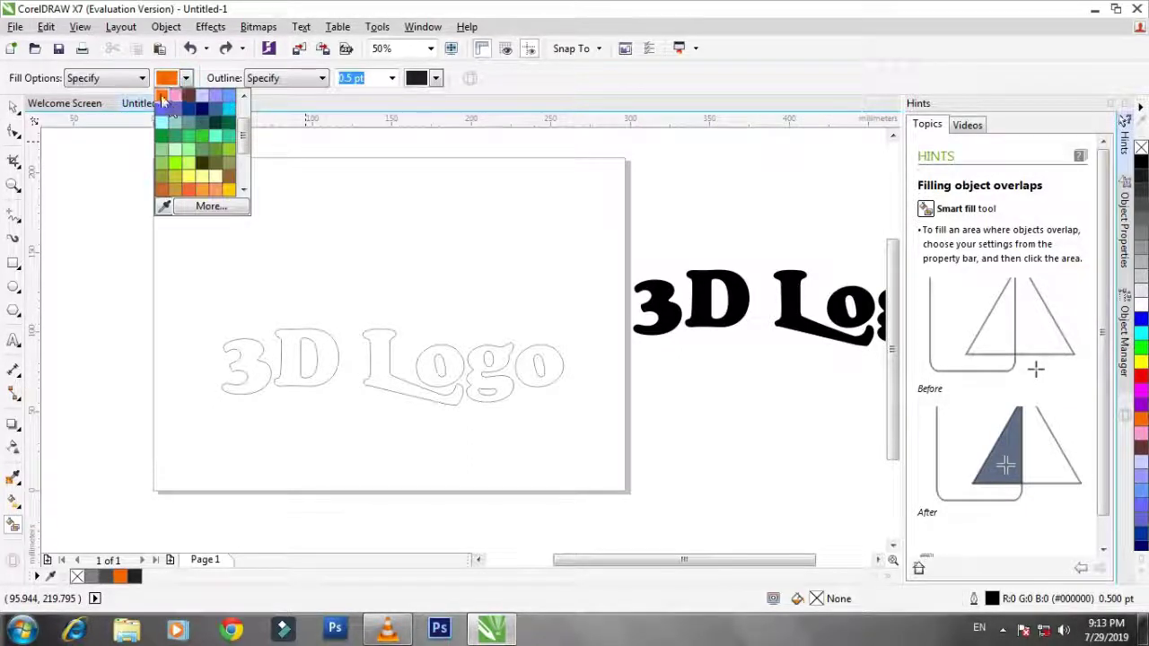
pyautogui.click(162, 95)
pyautogui.click(255, 376)
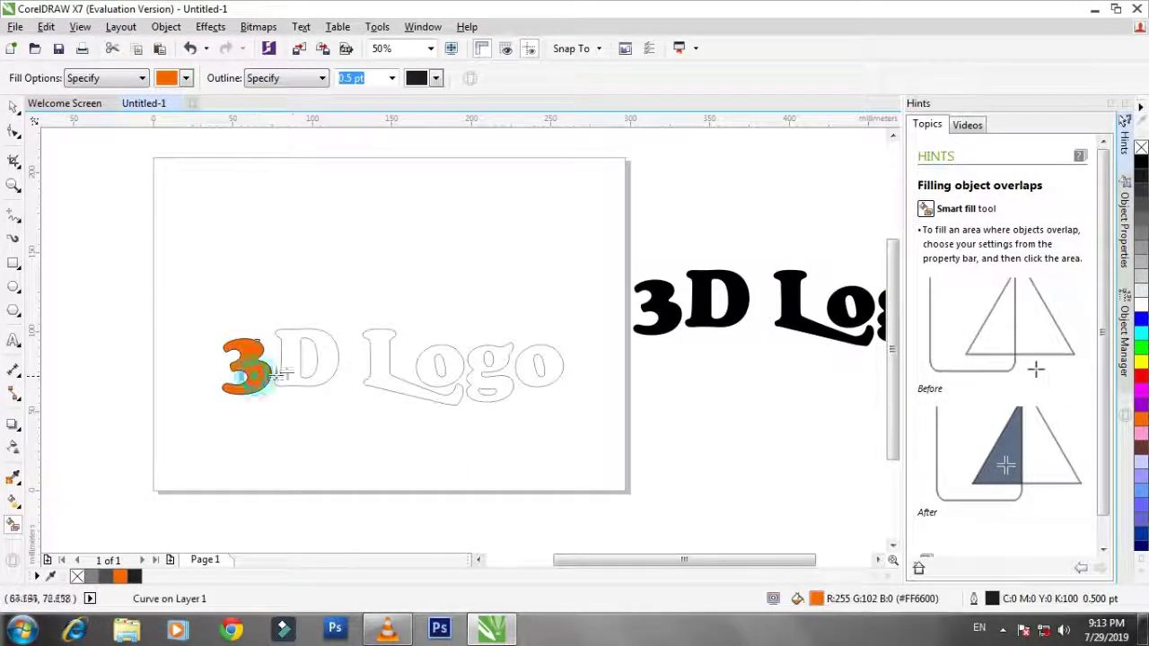
pyautogui.click(297, 361)
pyautogui.click(375, 367)
pyautogui.click(428, 370)
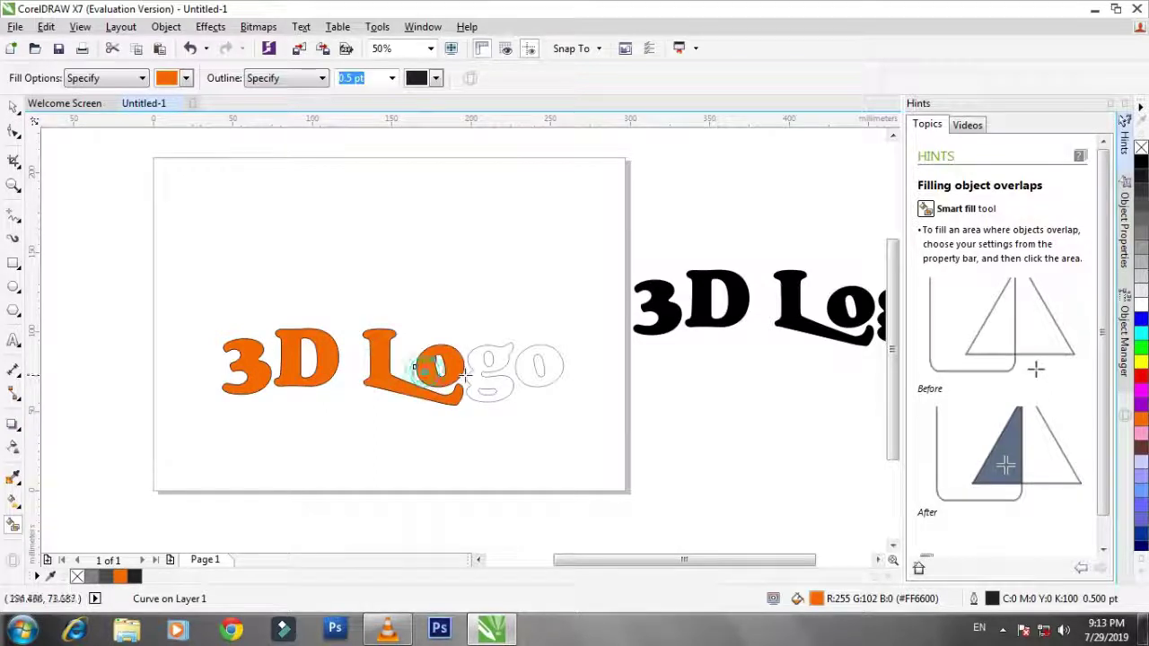
pyautogui.click(489, 382)
pyautogui.click(532, 370)
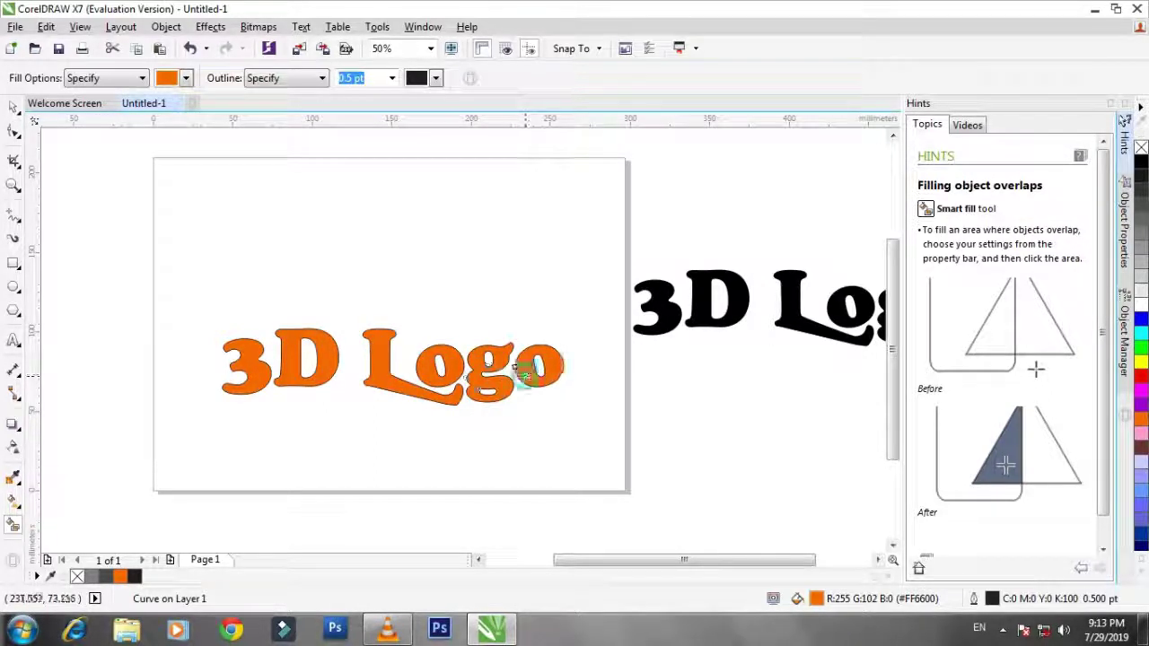
# Select the six orange letters together and move them up to the upper part of the page, clear of the outlined copy.
pyautogui.click(12, 106)
pyautogui.click(141, 282)
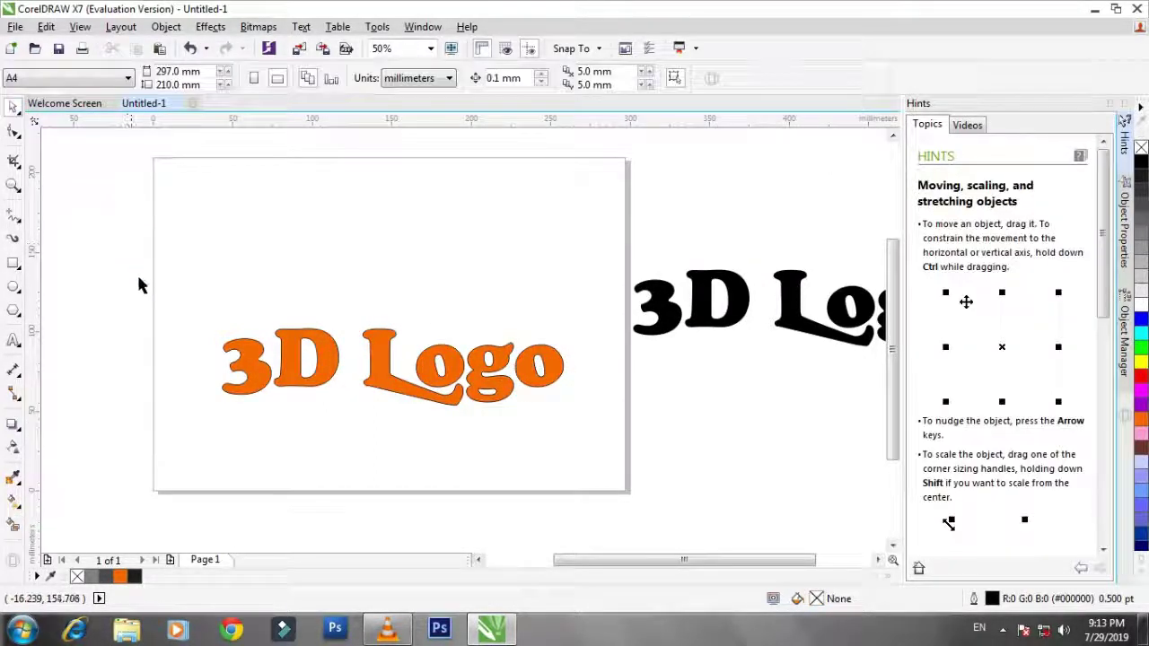
pyautogui.moveTo(153, 313); pyautogui.dragTo(624, 429)
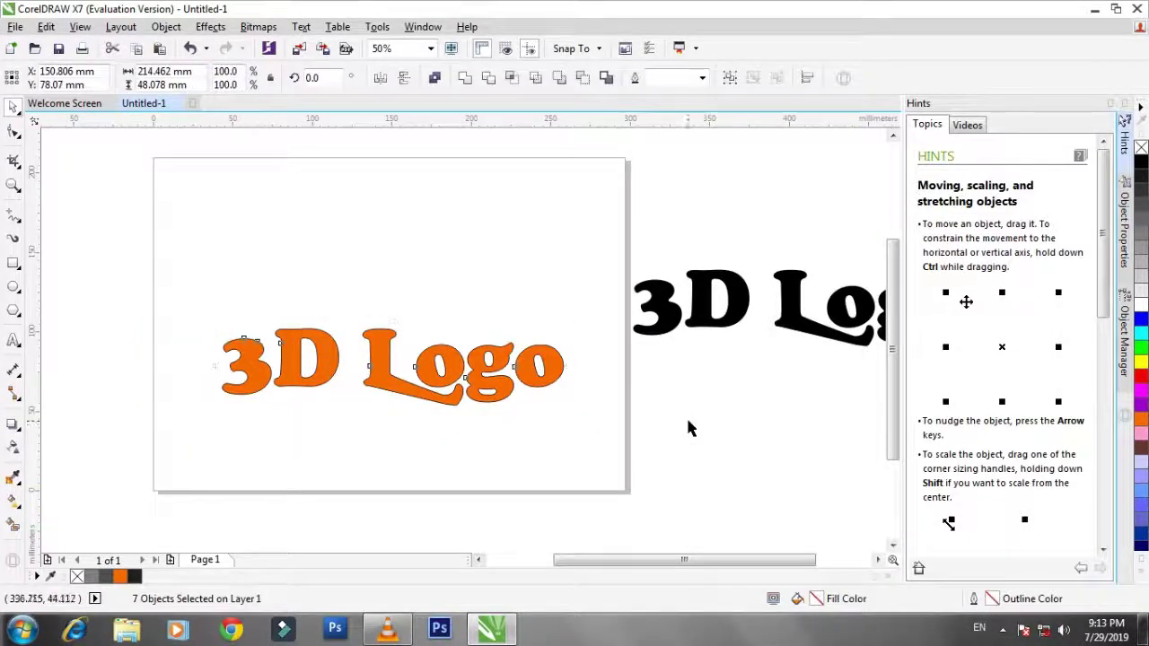
pyautogui.click(584, 405)
pyautogui.click(526, 375)
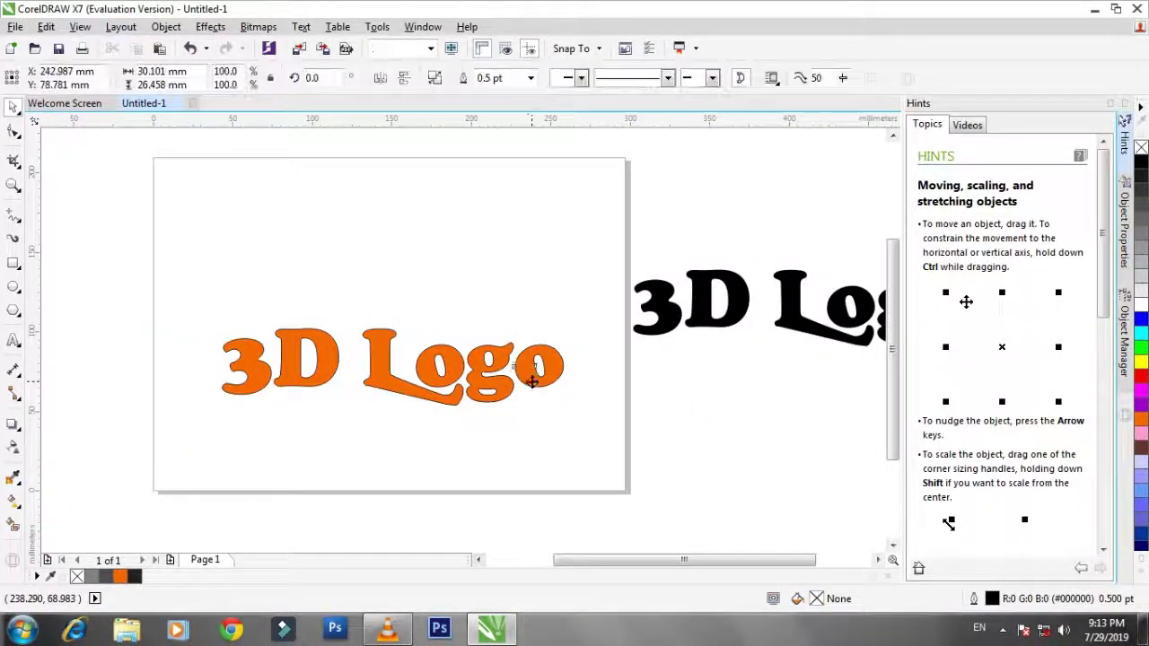
pyautogui.keyDown('shift'); pyautogui.click(474, 379); pyautogui.keyUp('shift')
pyautogui.keyDown('shift'); pyautogui.click(440, 384); pyautogui.keyUp('shift')
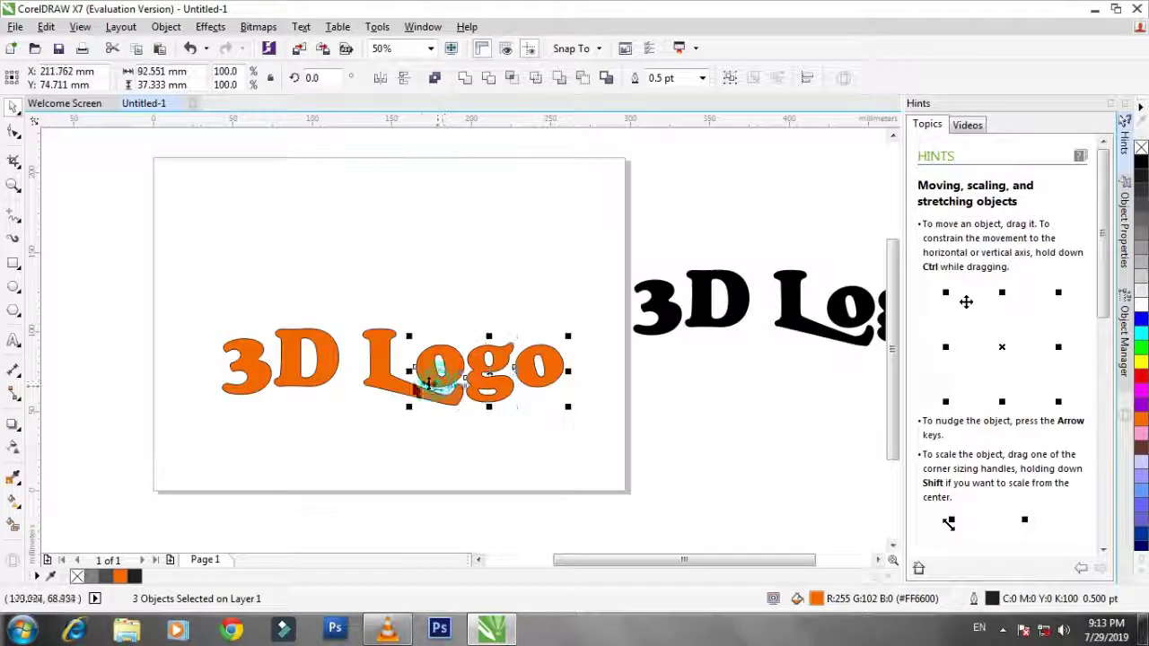
pyautogui.keyDown('shift'); pyautogui.click(386, 384); pyautogui.keyUp('shift')
pyautogui.keyDown('shift'); pyautogui.click(308, 368); pyautogui.keyUp('shift')
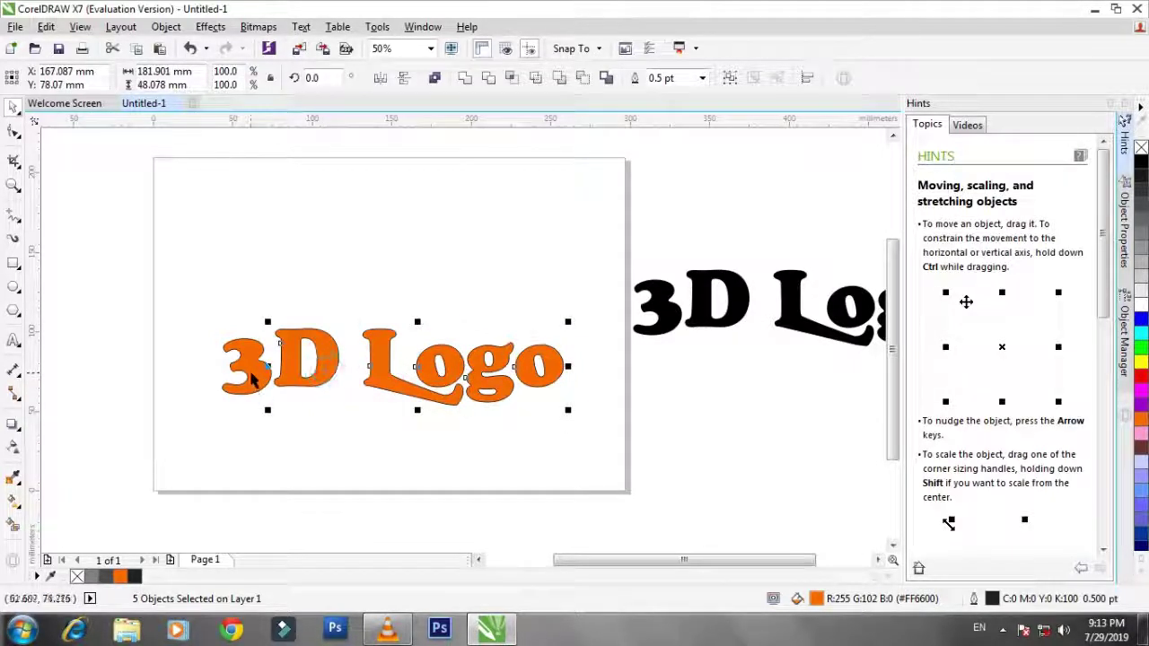
pyautogui.keyDown('shift'); pyautogui.click(250, 370); pyautogui.keyUp('shift')
pyautogui.moveTo(384, 375); pyautogui.dragTo(378, 261)
# Move the unfilled outline copy off the page to its right side, below the black logo.
pyautogui.click(203, 336)
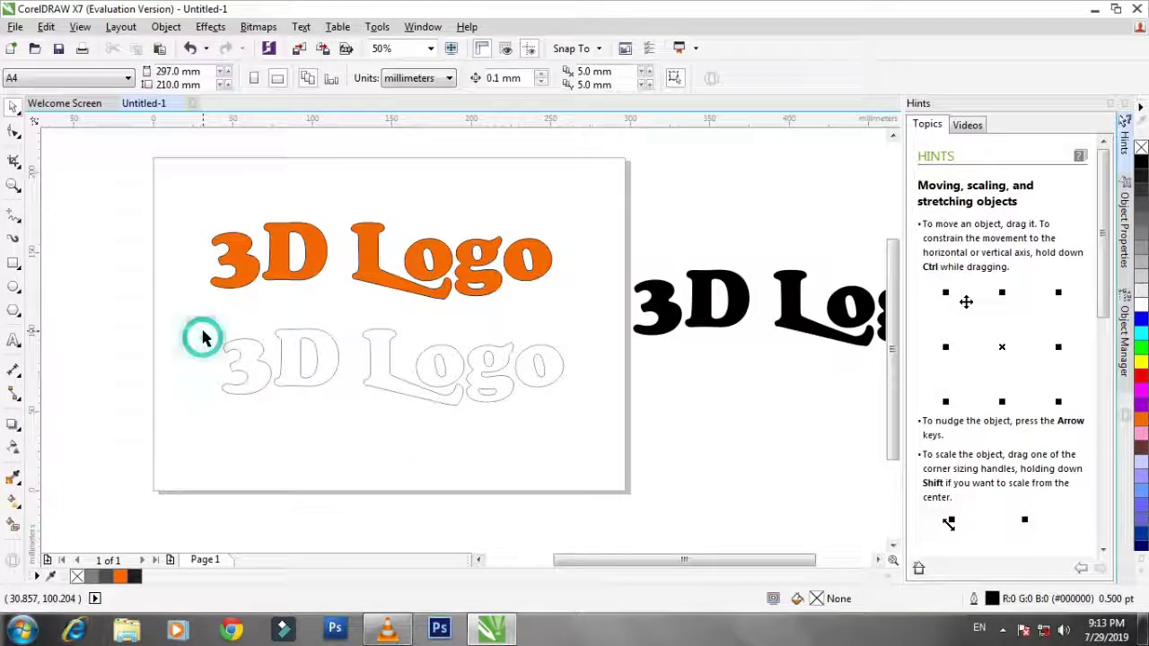
pyautogui.moveTo(216, 311); pyautogui.dragTo(571, 424)
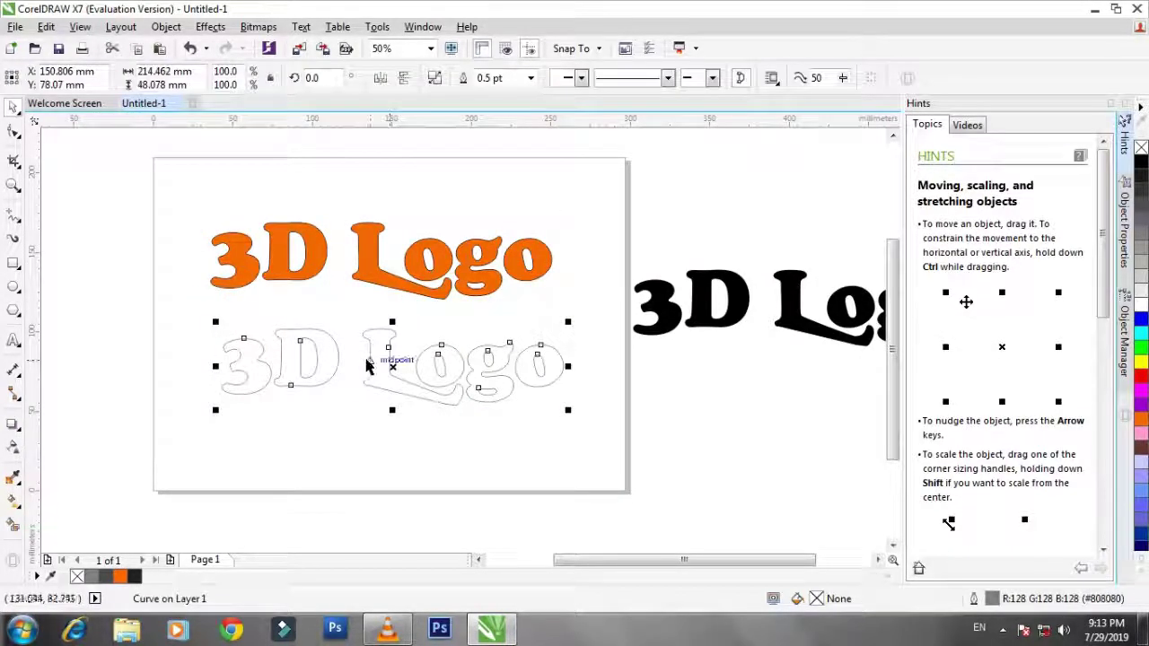
pyautogui.moveTo(395, 365); pyautogui.dragTo(858, 423)
# Remove the outline from all six orange letters.
pyautogui.scroll(4, 408, 199)
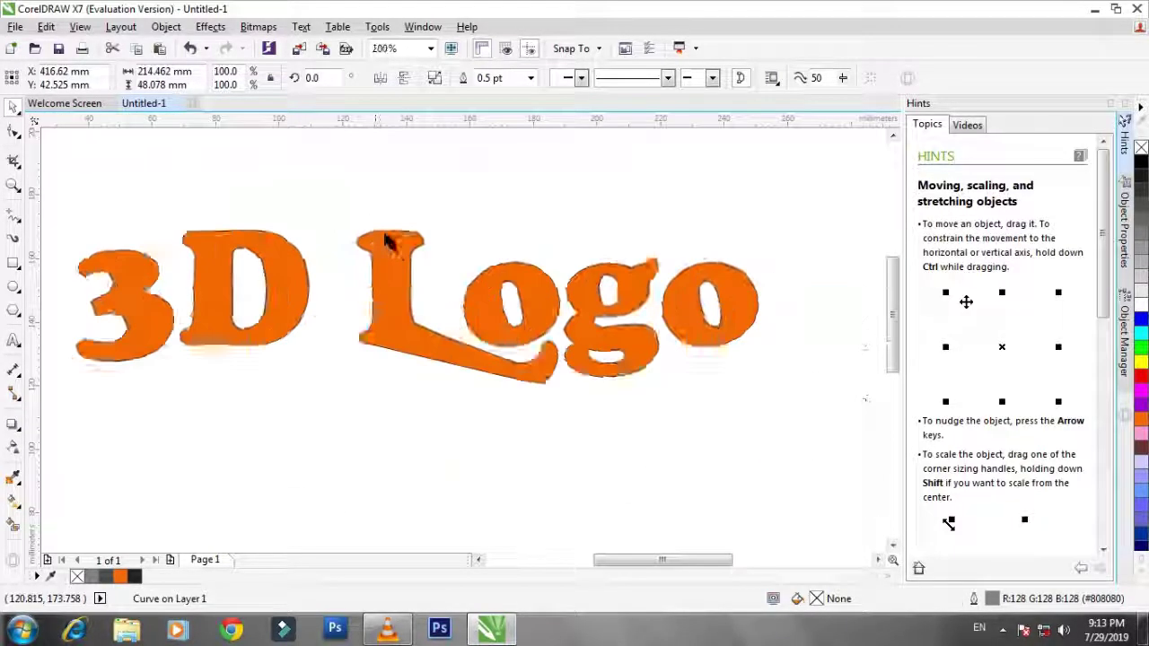
pyautogui.scroll(-3, 404, 238)
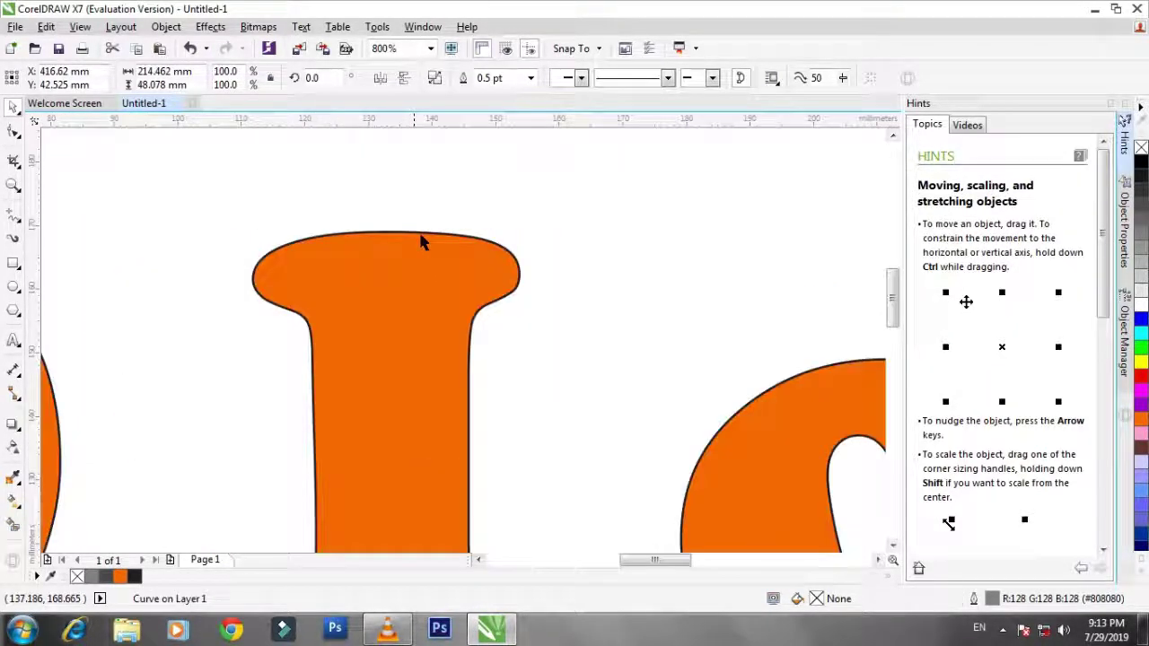
pyautogui.moveTo(220, 302); pyautogui.dragTo(782, 444)
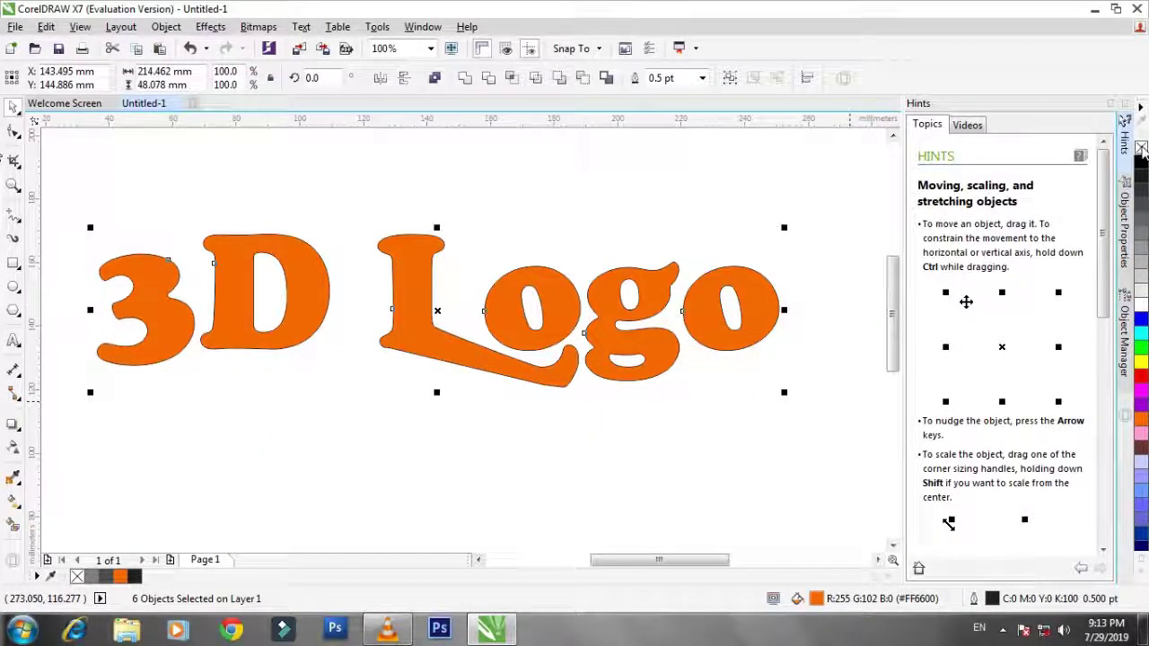
pyautogui.click(702, 78)
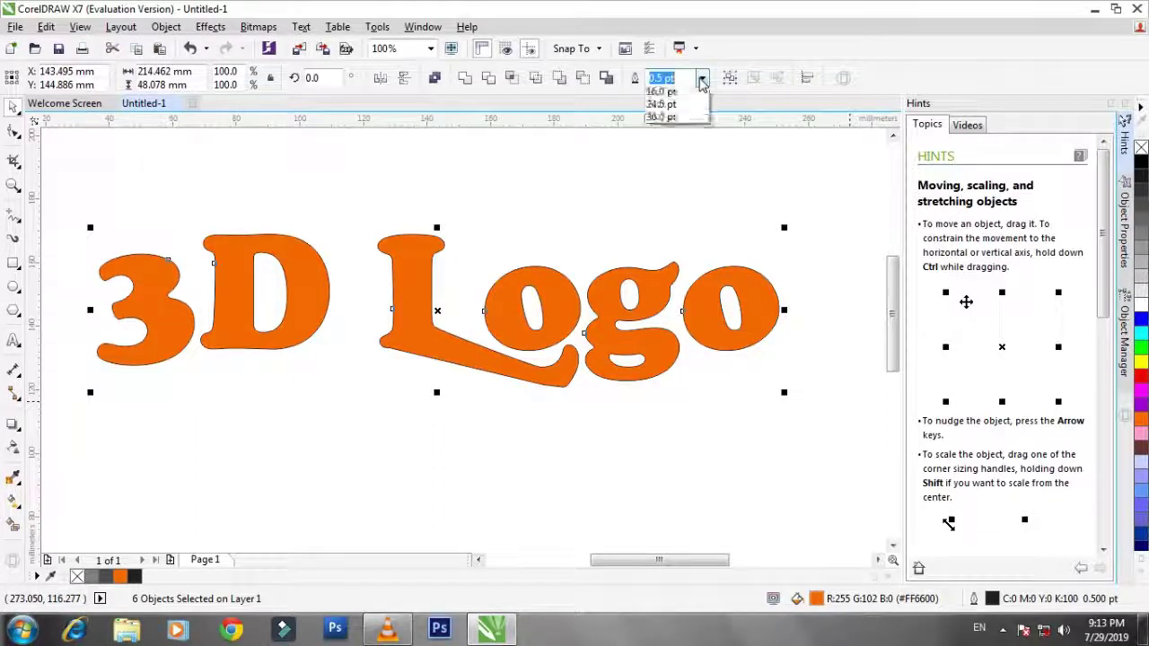
pyautogui.click(673, 96)
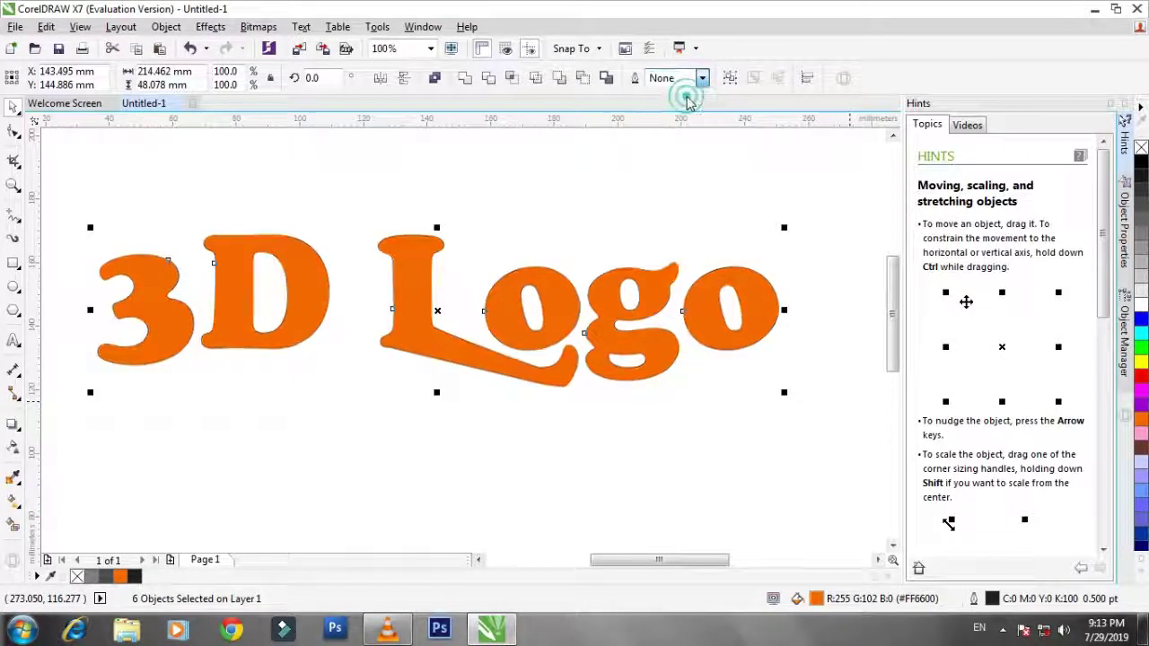
# Try an elliptical orange-to-white fountain fill across the six separate letters.
pyautogui.scroll(-1, 449, 214)
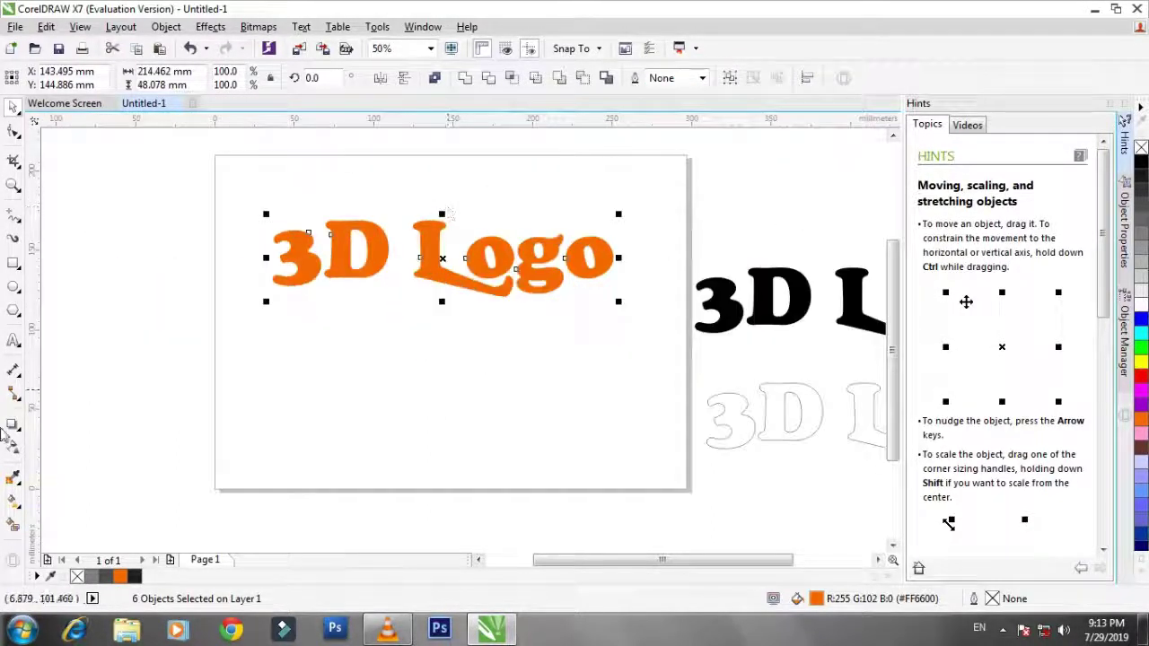
pyautogui.click(14, 503)
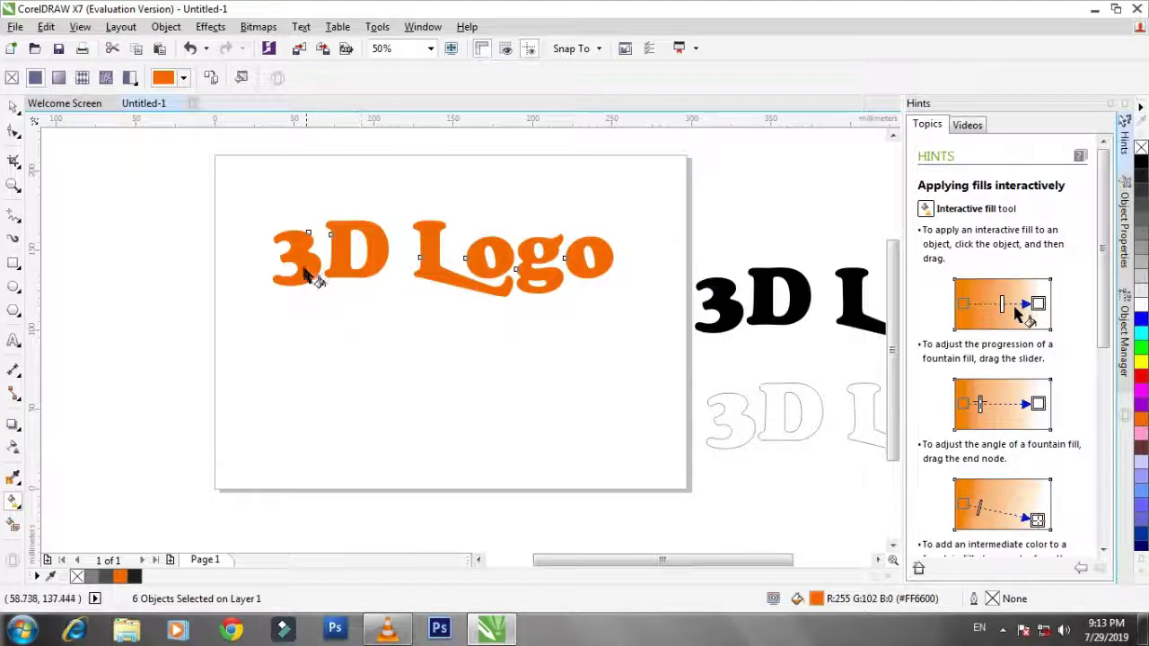
pyautogui.moveTo(297, 263); pyautogui.dragTo(555, 258)
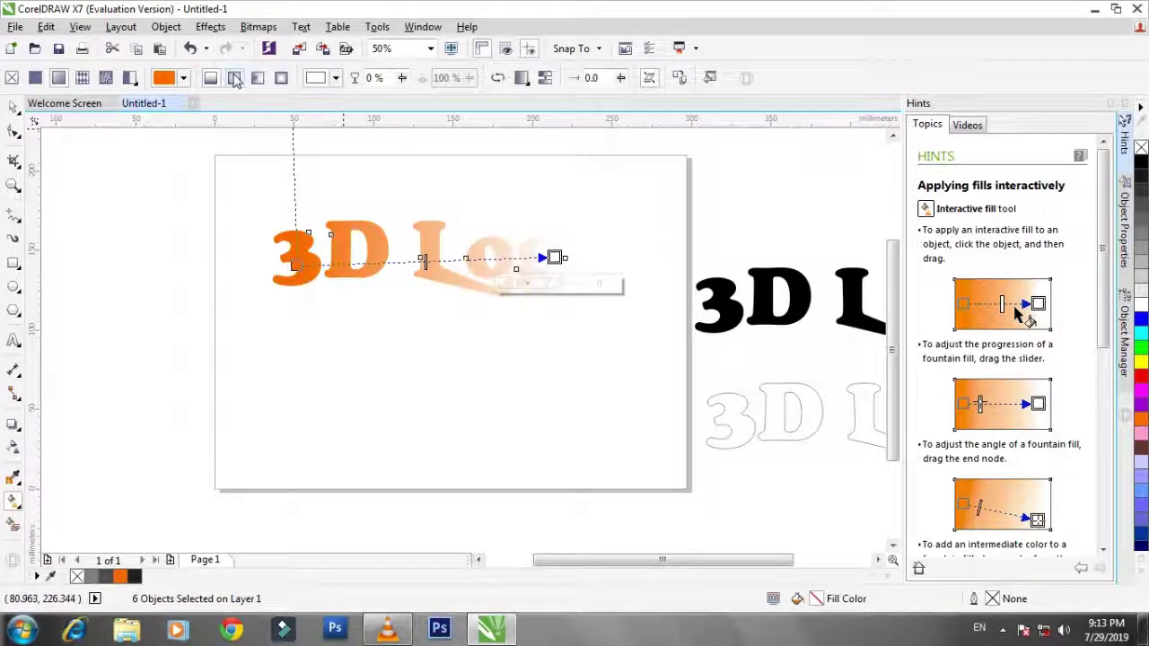
pyautogui.click(234, 79)
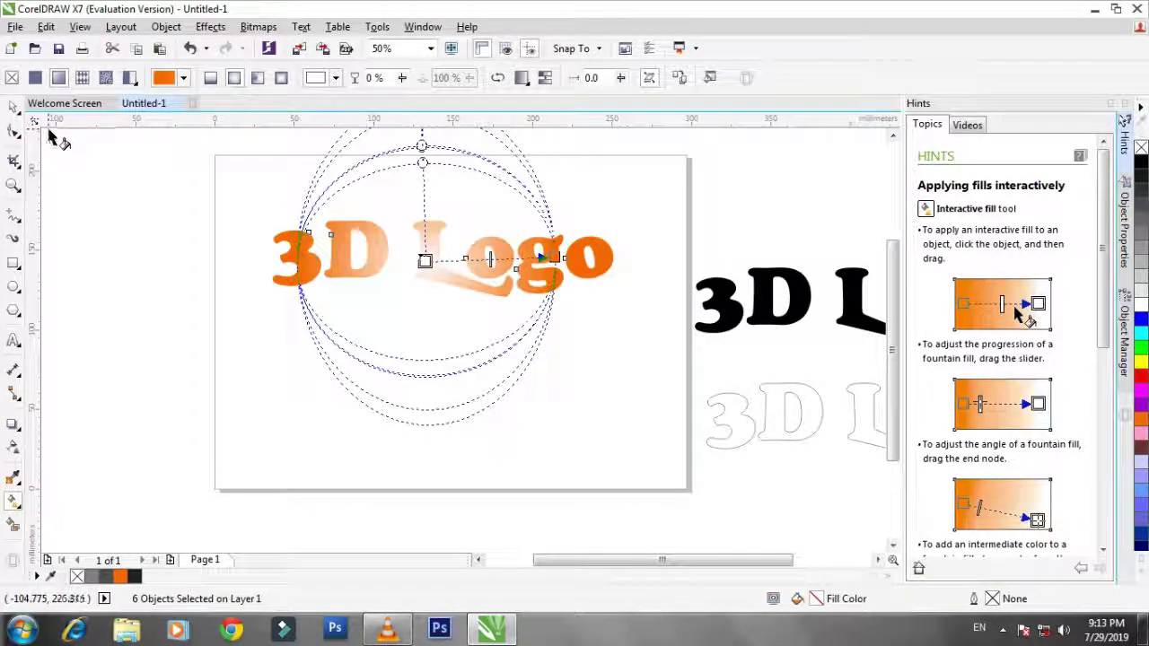
pyautogui.hotkey('ctrl', 'z')
pyautogui.hotkey('ctrl', 'z')
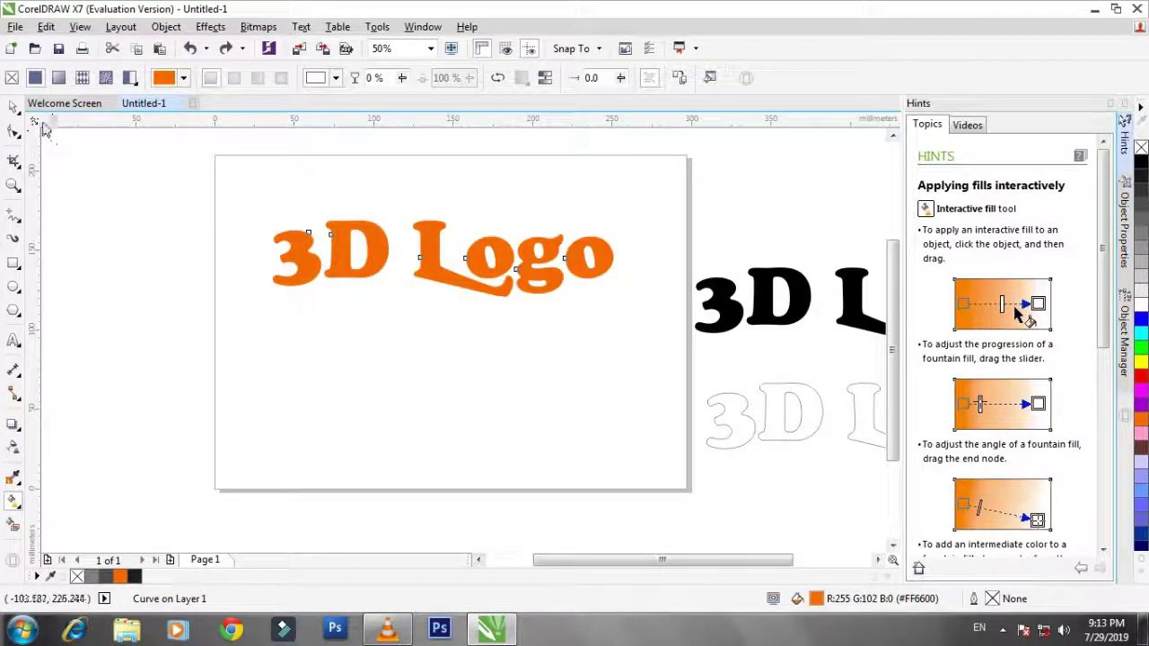
# Weld the six orange letters into a single curve and move it down to the middle of the page.
pyautogui.click(15, 108)
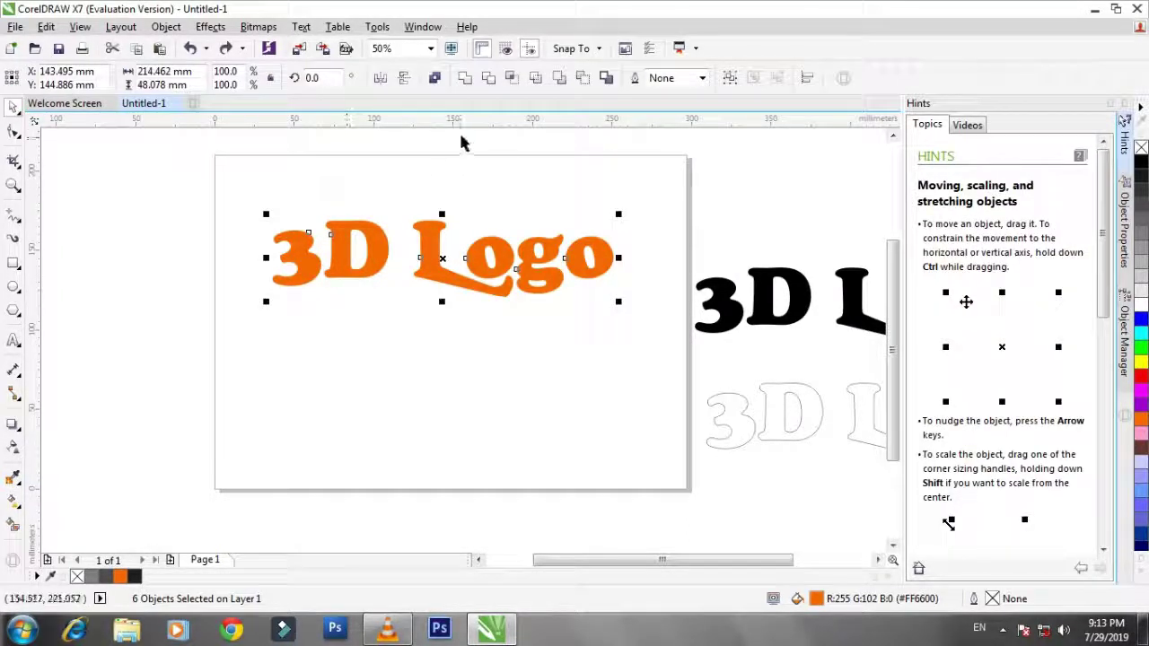
pyautogui.moveTo(257, 174); pyautogui.dragTo(641, 329)
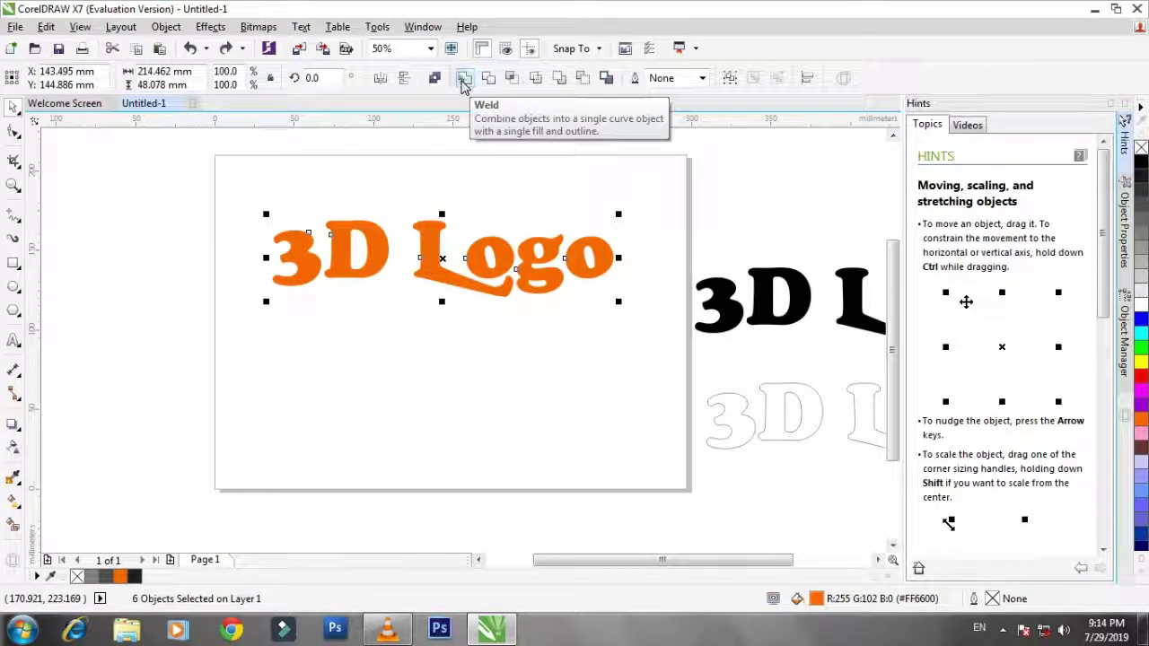
pyautogui.click(464, 79)
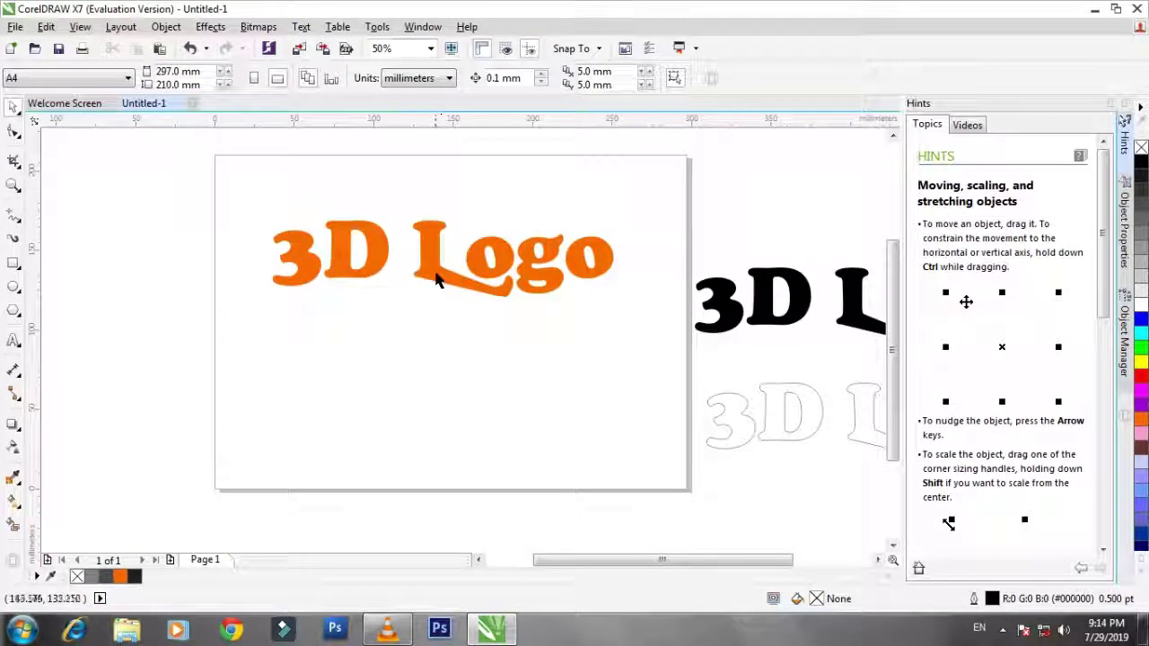
pyautogui.moveTo(437, 278); pyautogui.dragTo(431, 329)
# Apply an elliptical fountain fill with a white centre and orange edge to the welded logo, centred on the L.
pyautogui.click(13, 502)
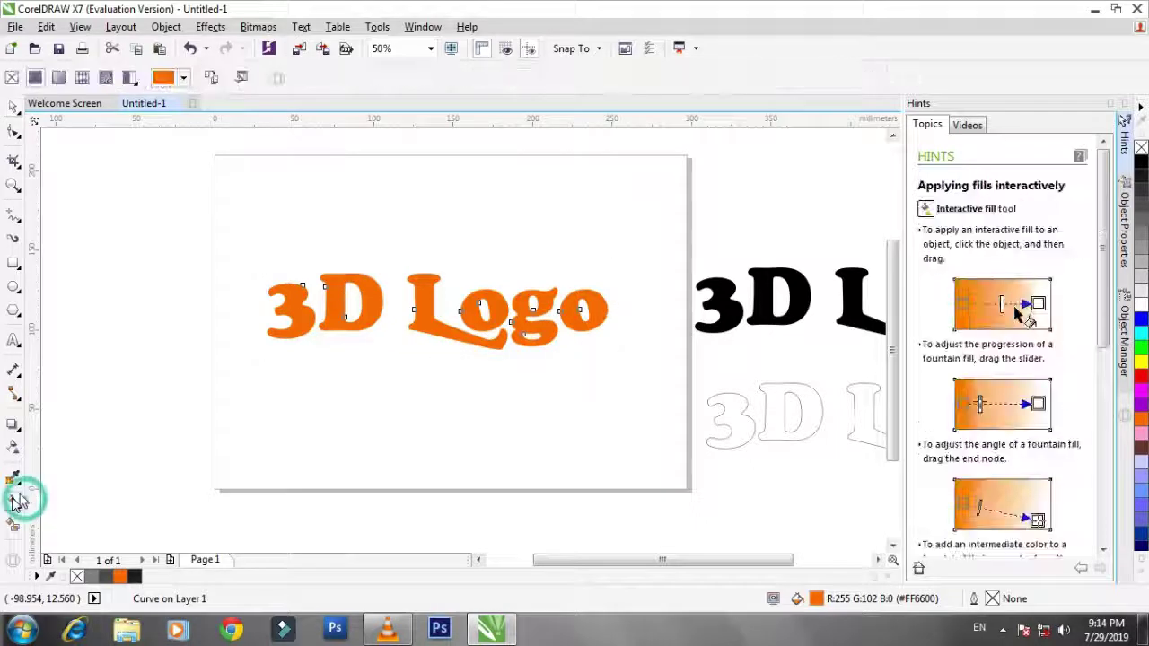
pyautogui.moveTo(279, 326); pyautogui.dragTo(516, 314)
pyautogui.click(234, 78)
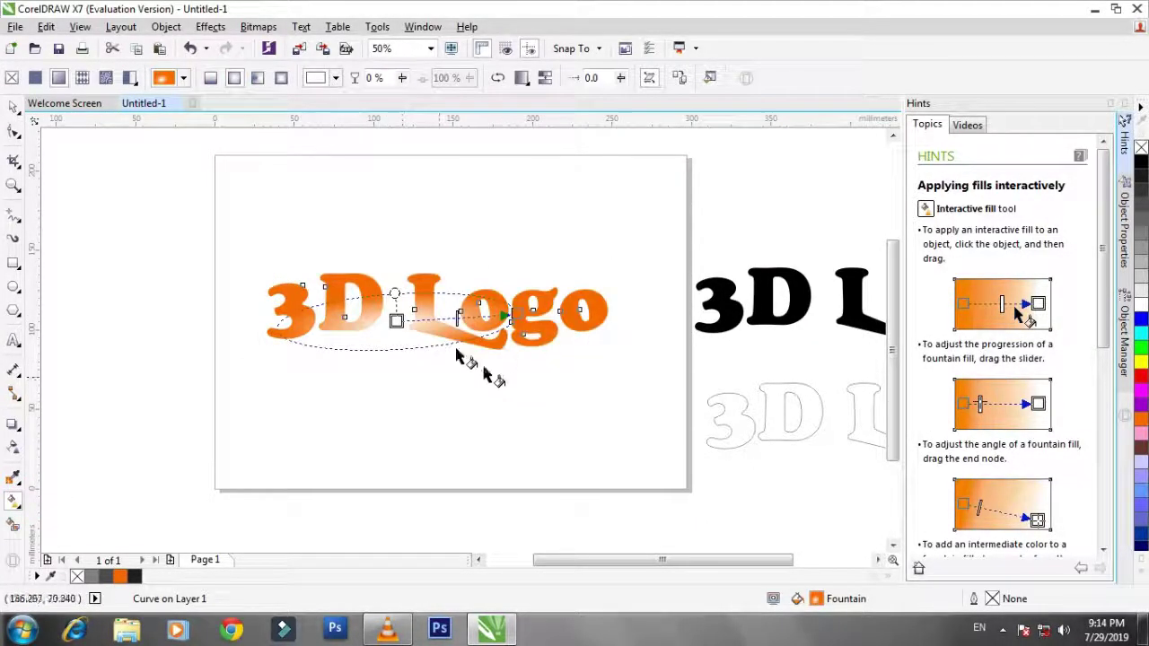
pyautogui.moveTo(396, 320); pyautogui.dragTo(425, 308)
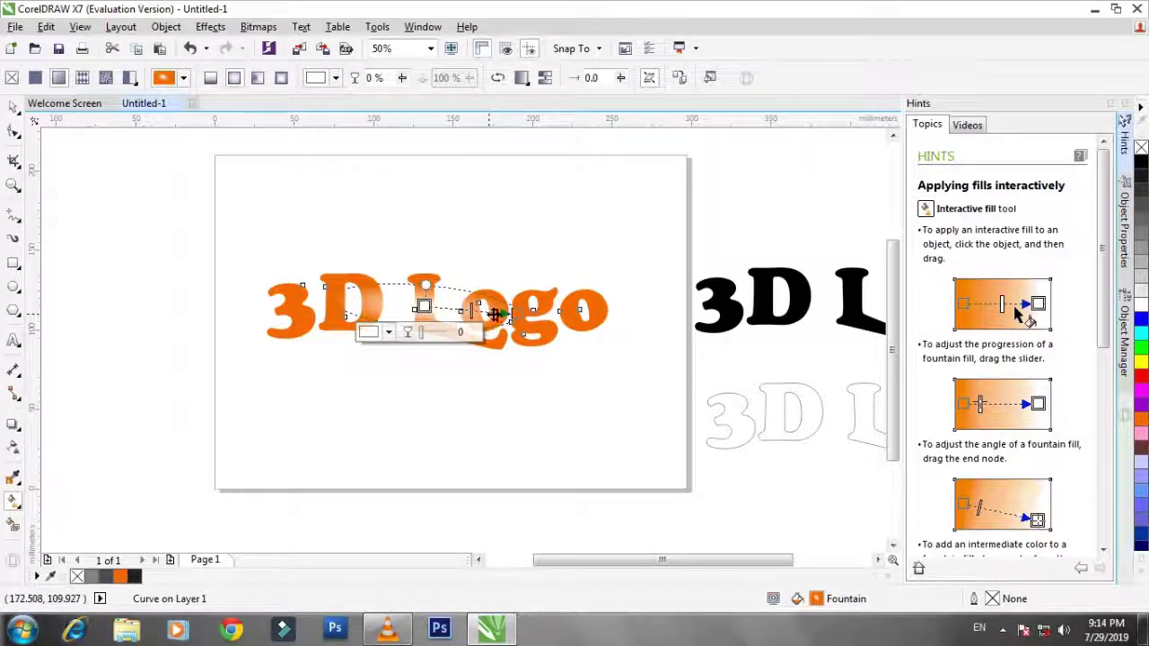
# Extend the logo's elliptical fountain fill from the L up to the top of the g, and reselect the logo.
pyautogui.moveTo(493, 314); pyautogui.dragTo(555, 287)
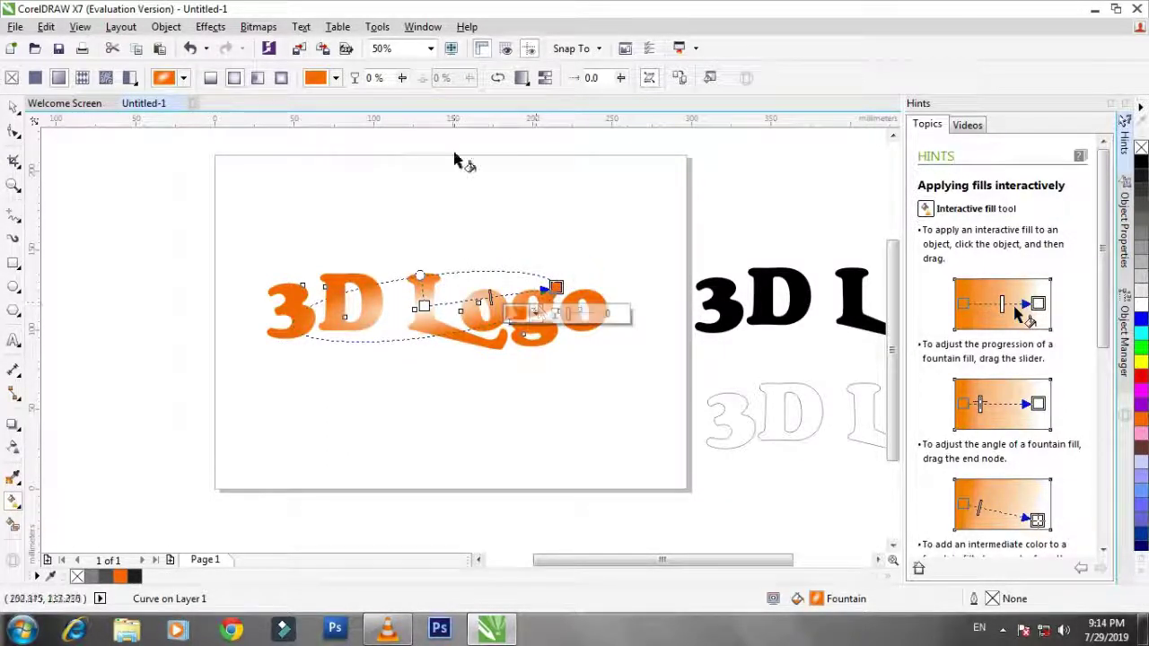
pyautogui.click(13, 106)
pyautogui.click(474, 349)
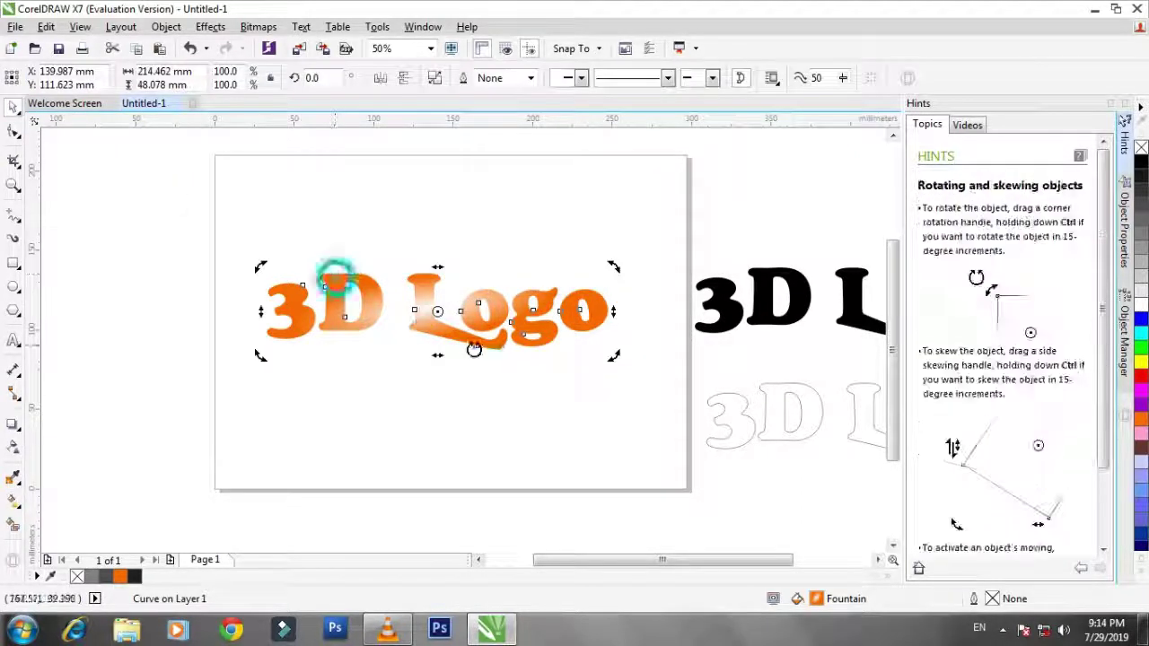
# Convert the orange logo to a 600 dpi RGB bitmap with a transparent background and shift it slightly down and right.
pyautogui.click(458, 325)
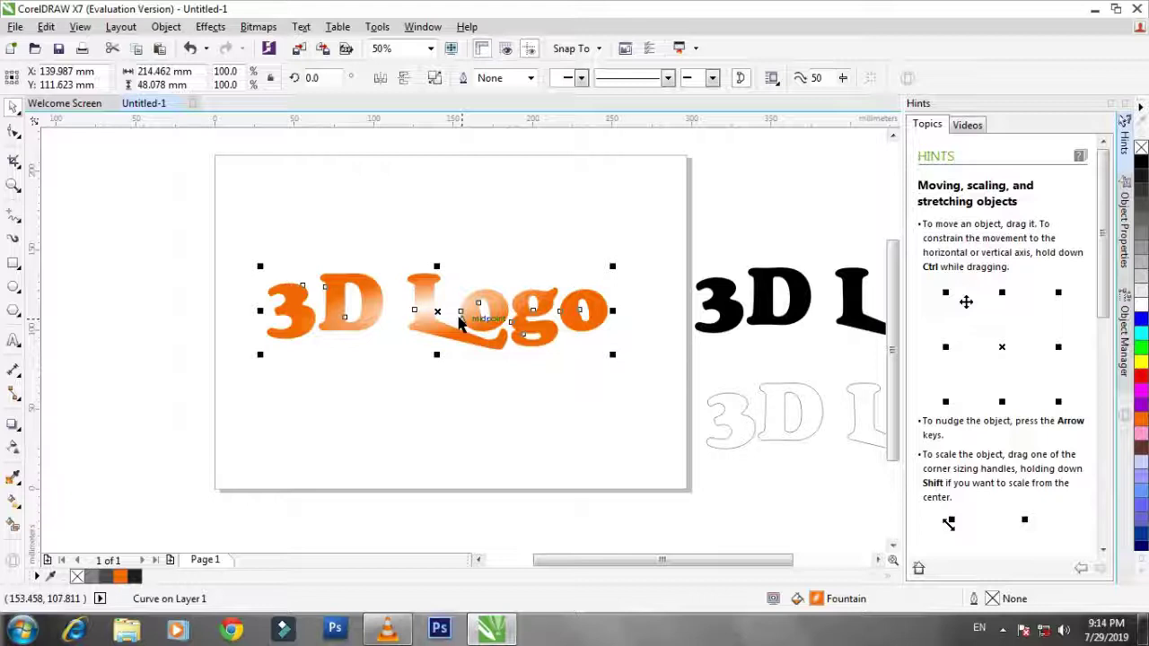
pyautogui.click(259, 27)
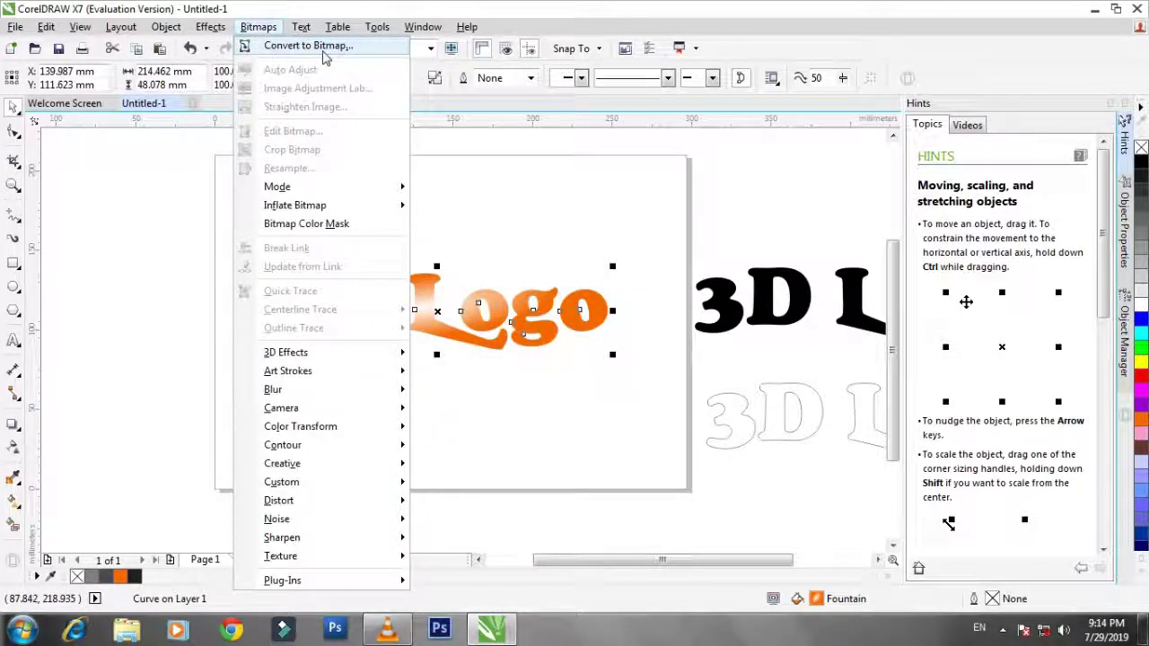
pyautogui.click(325, 47)
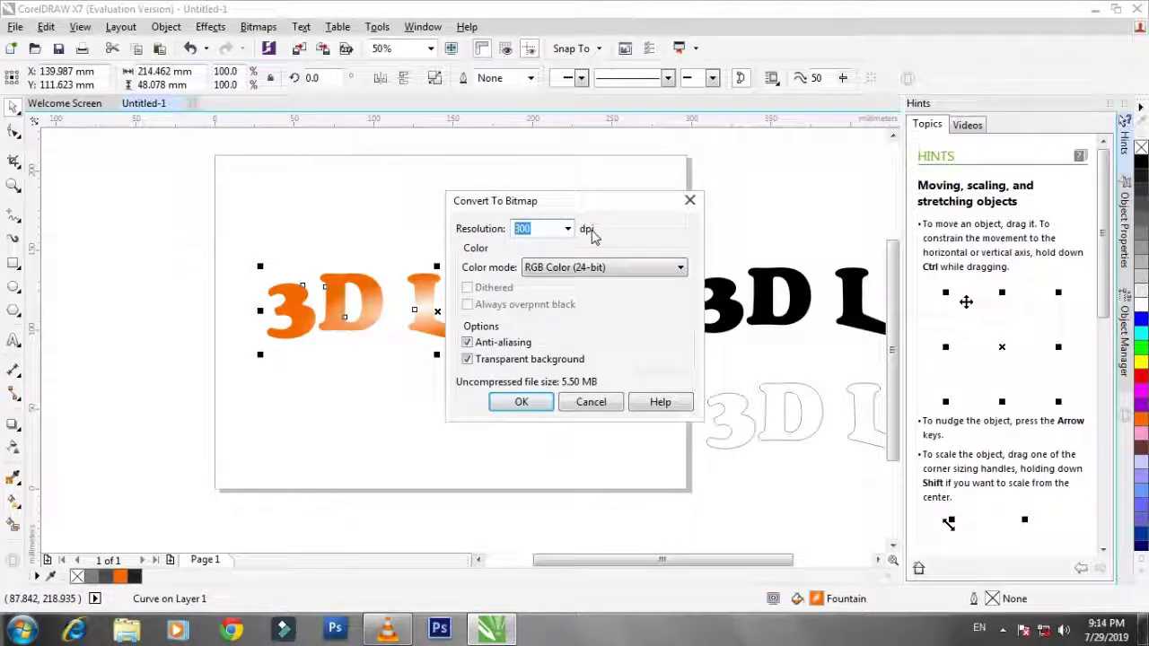
pyautogui.click(541, 228)
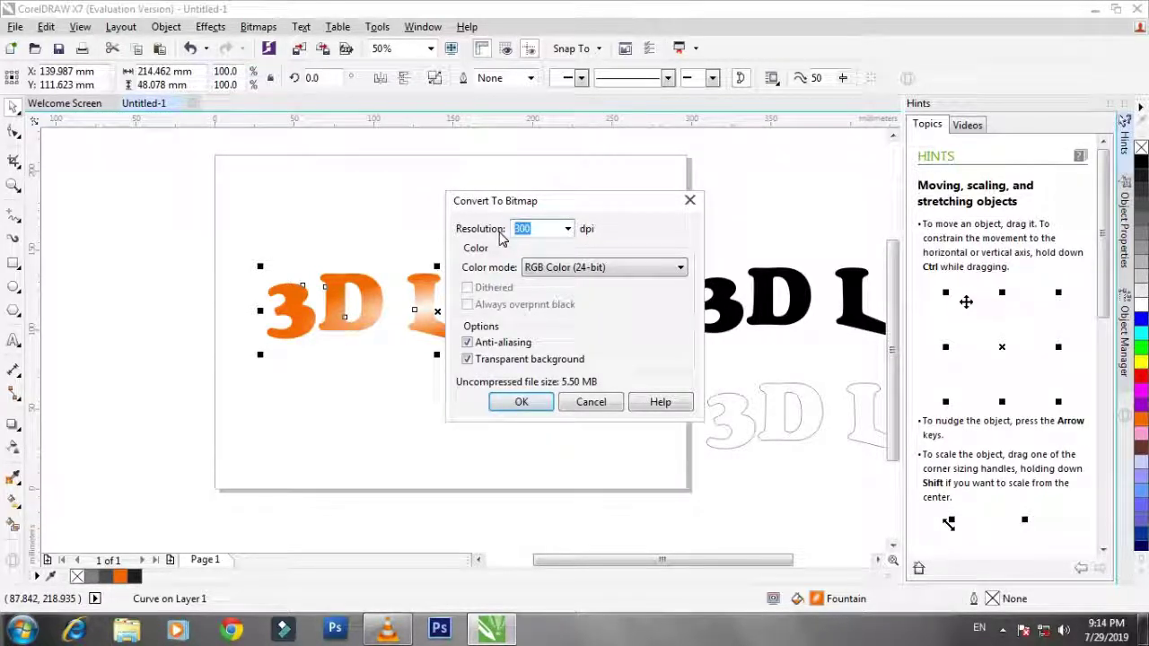
pyautogui.write('0')
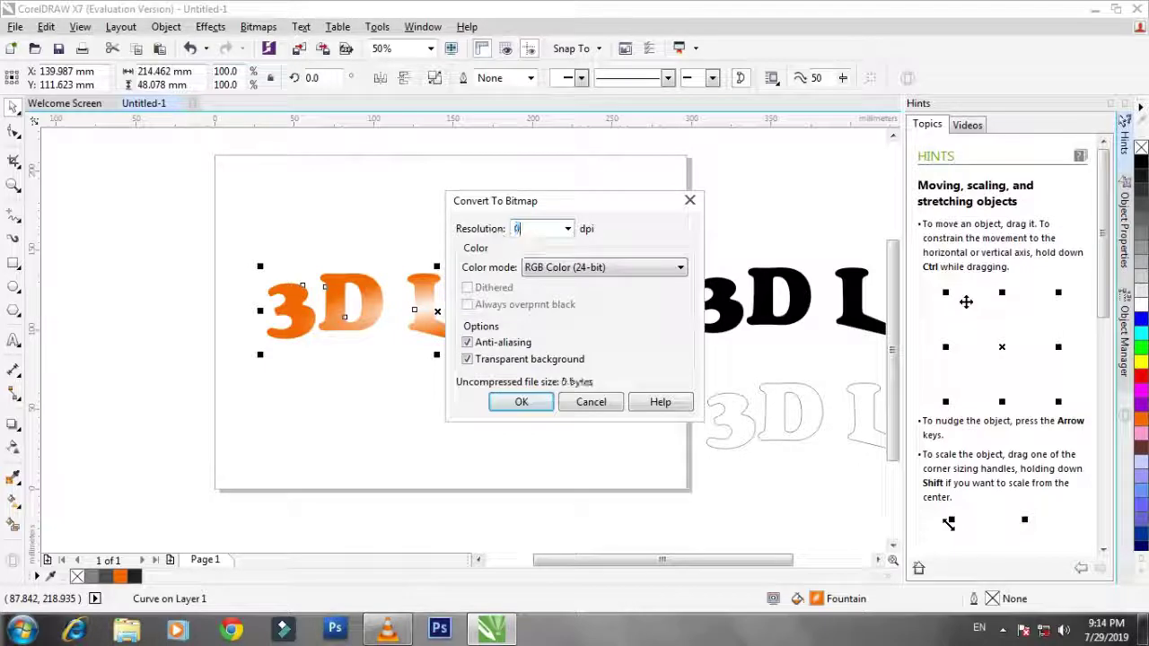
pyautogui.write('6')
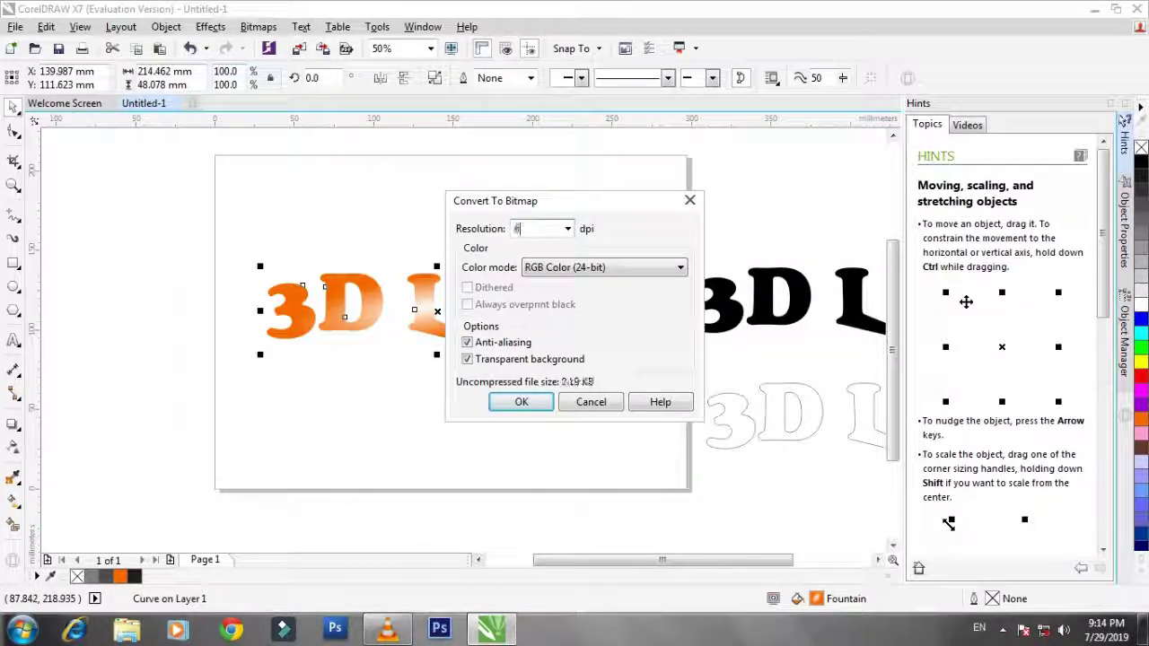
pyautogui.write('00')
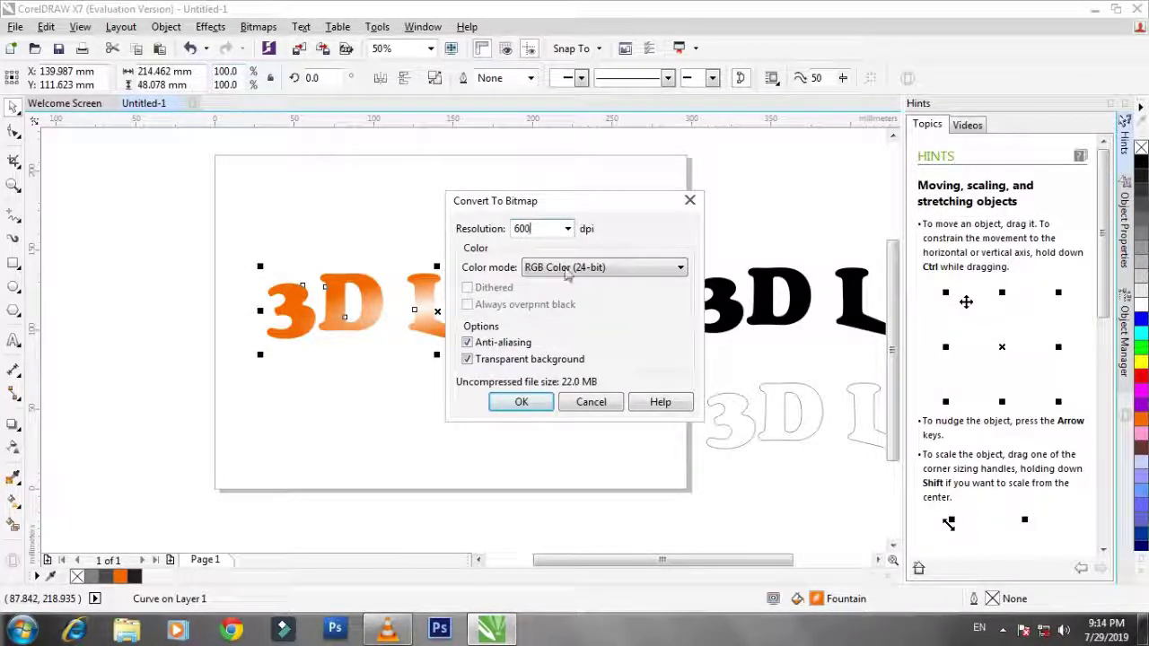
pyautogui.click(524, 404)
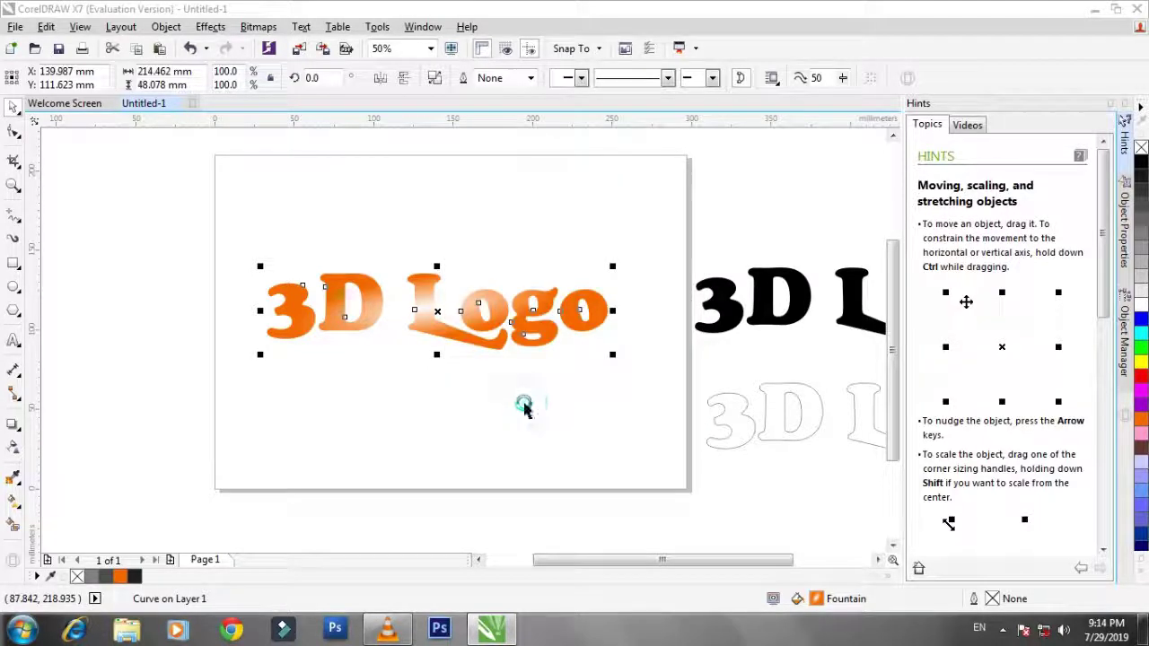
pyautogui.moveTo(435, 330); pyautogui.dragTo(444, 342)
# Apply the Plastic texture effect to the bitmap logo with highlight 90, depth 11, smoothness 9 and light direction 315.
pyautogui.click(260, 28)
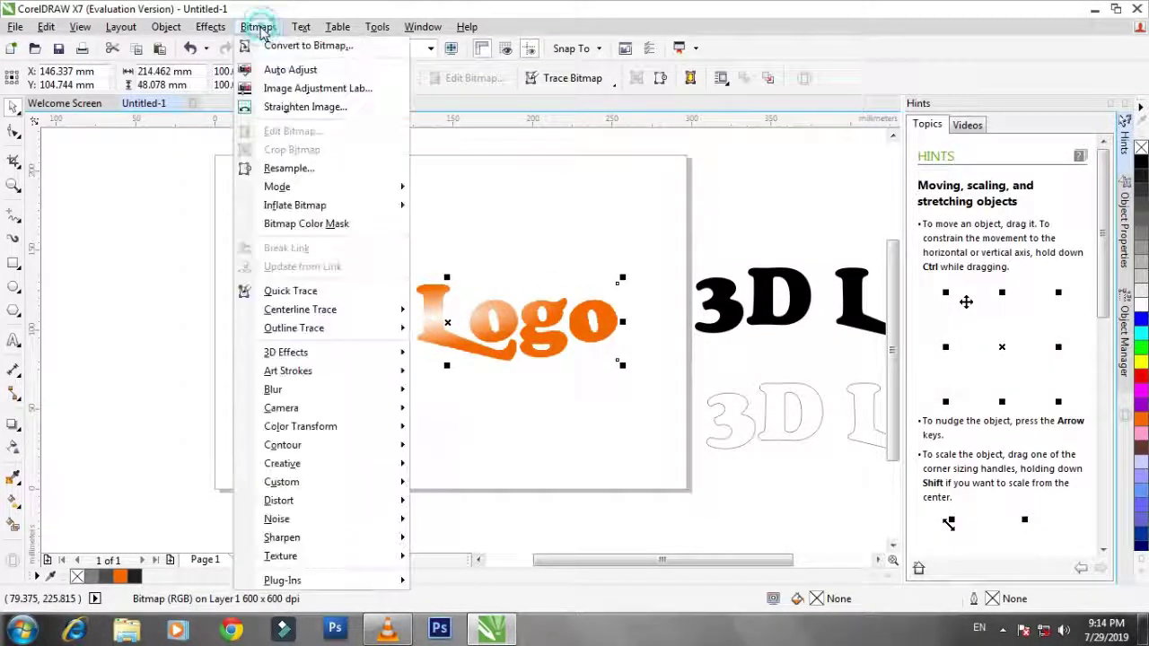
pyautogui.moveTo(314, 558)
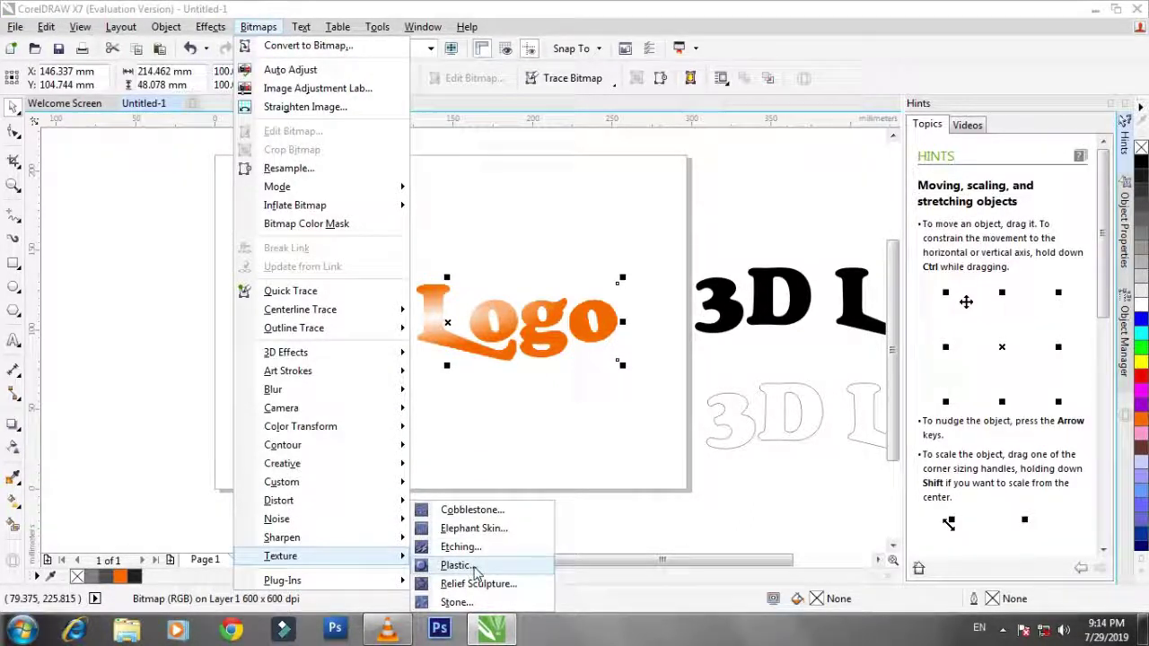
pyautogui.click(456, 566)
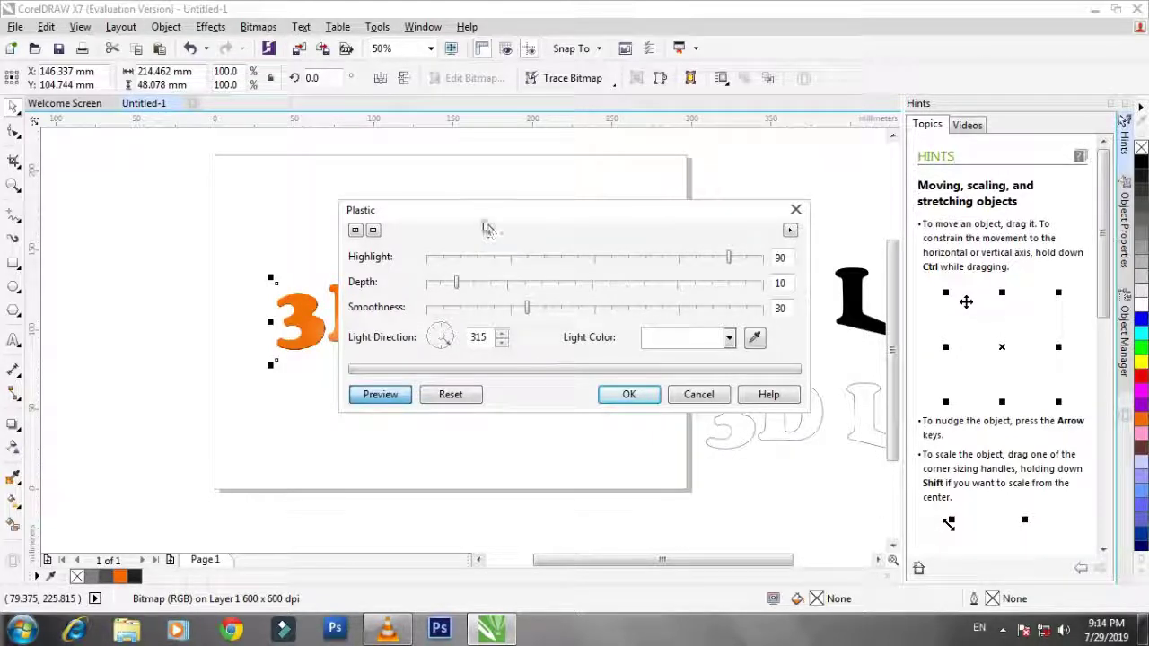
pyautogui.moveTo(486, 229); pyautogui.dragTo(622, 241)
pyautogui.moveTo(596, 295); pyautogui.dragTo(613, 299)
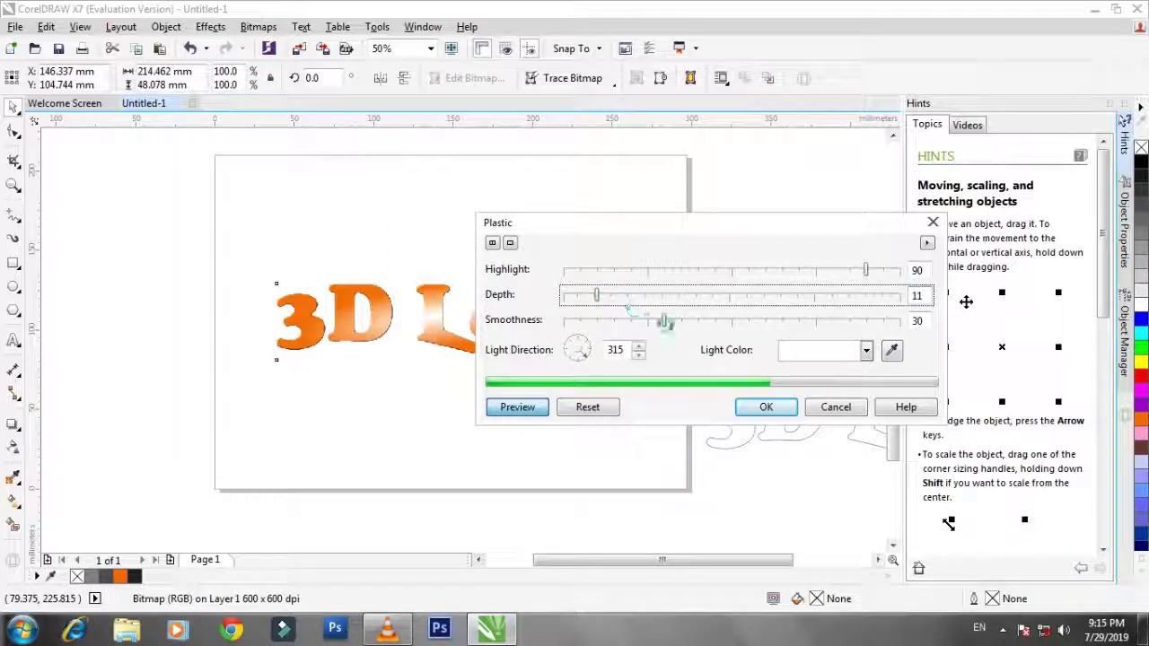
pyautogui.moveTo(663, 329); pyautogui.dragTo(595, 329)
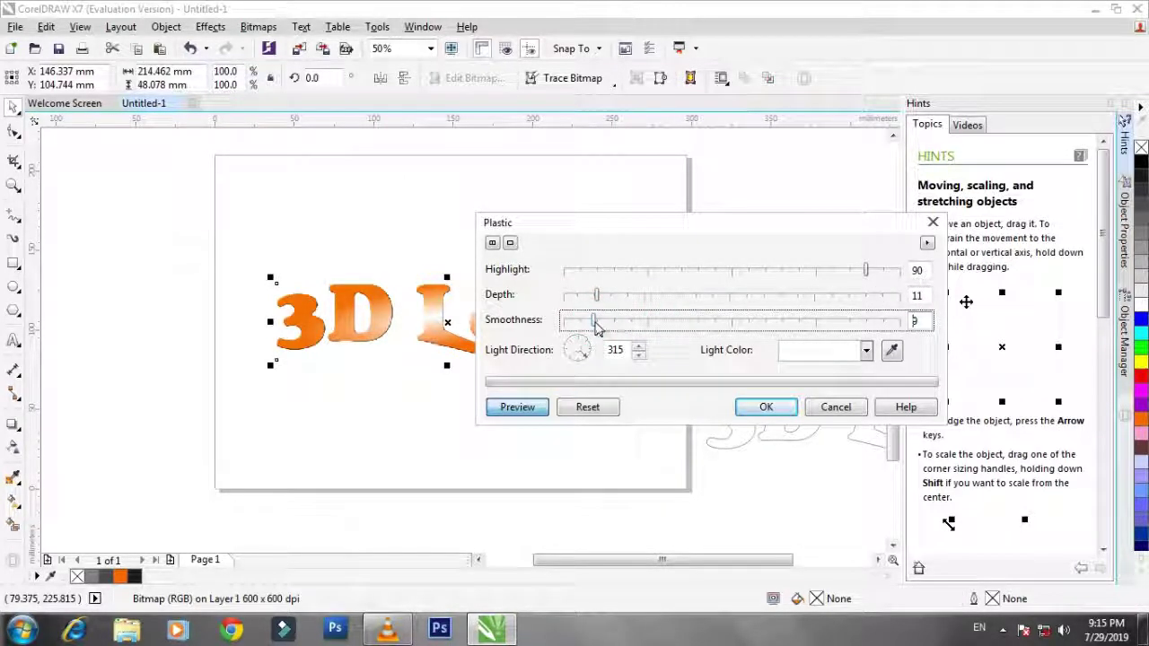
pyautogui.click(764, 408)
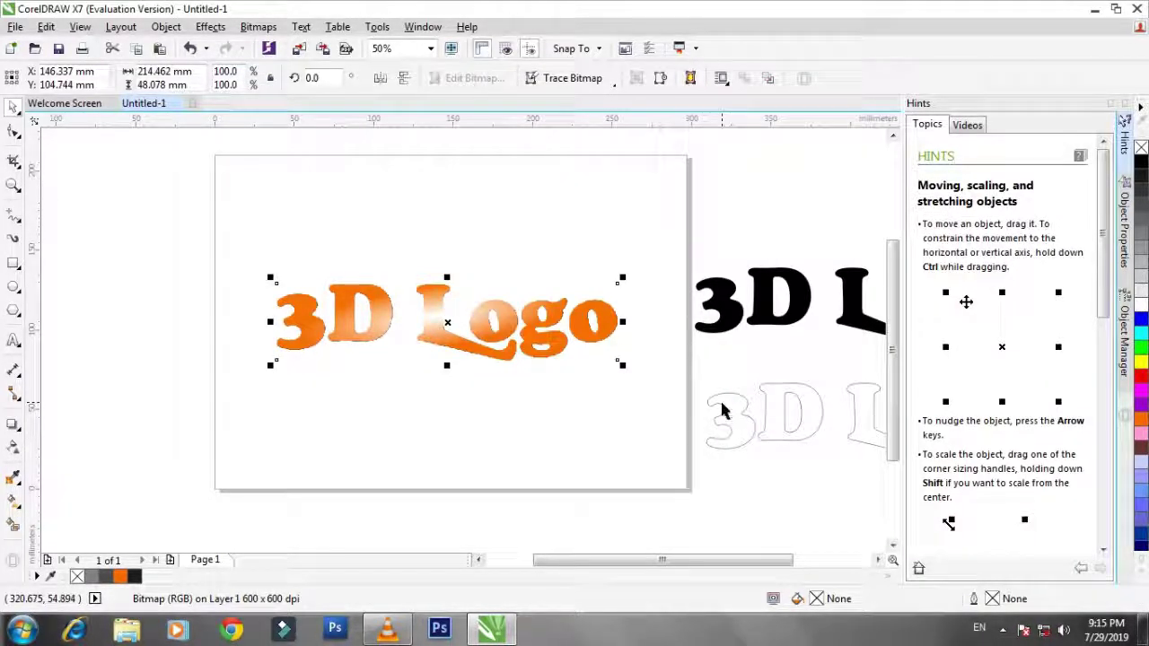
# Check the plastic edges of the bitmap logo up close and move it slightly up on the page.
pyautogui.scroll(5, 419, 320)
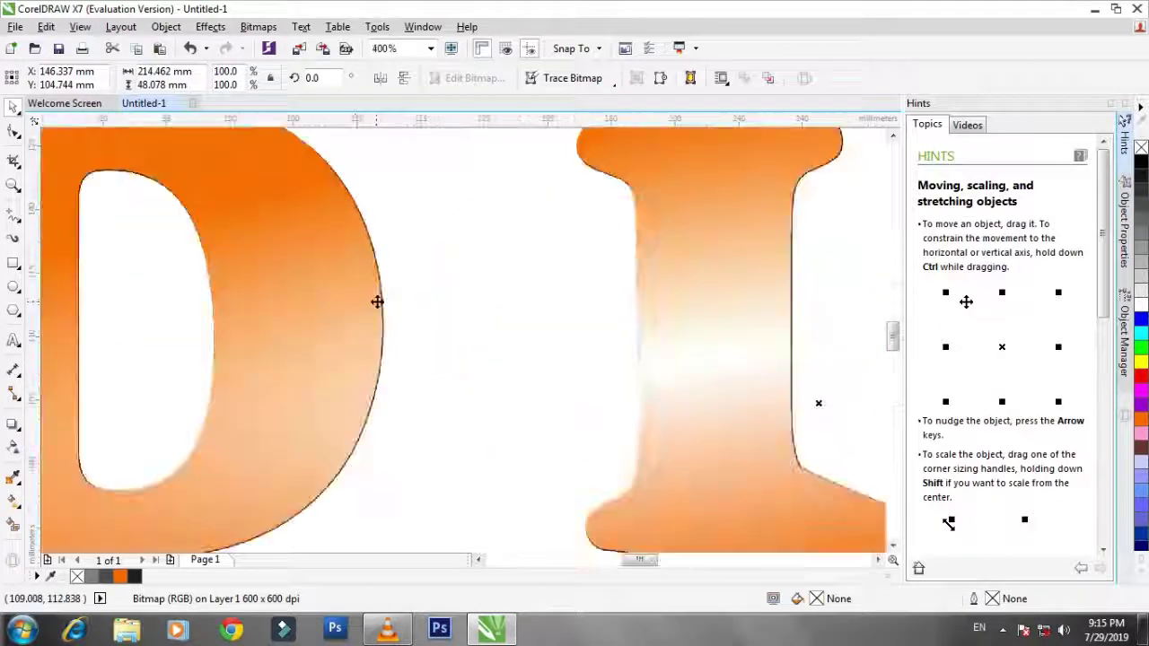
pyautogui.scroll(-4, 372, 297)
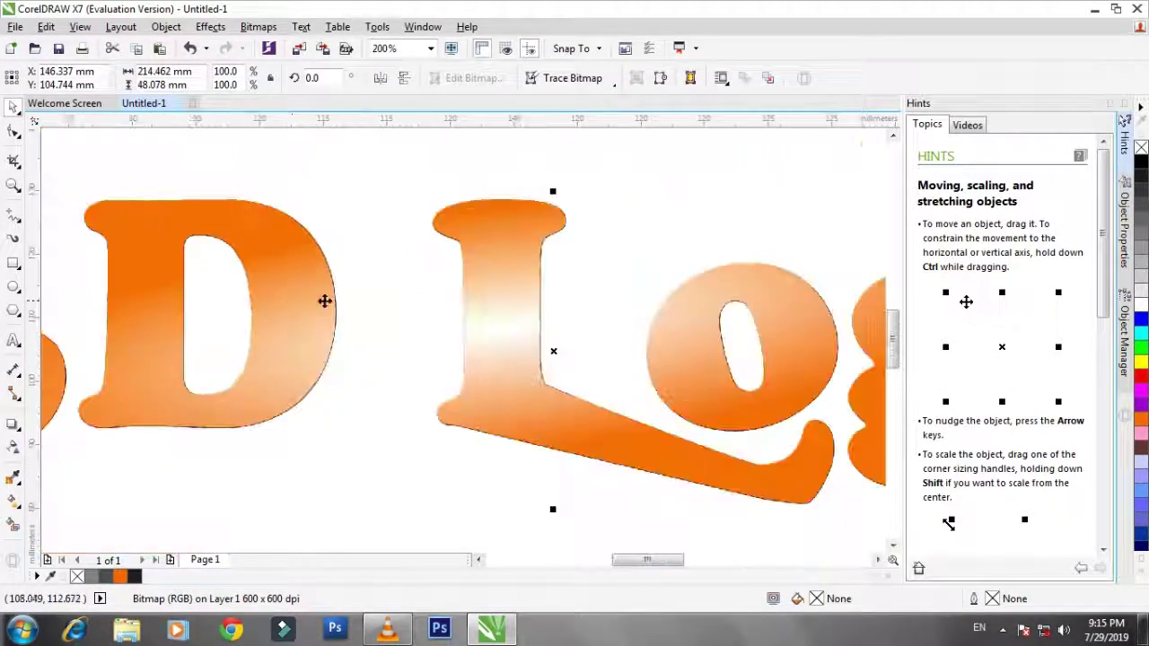
pyautogui.scroll(1, 326, 302)
pyautogui.scroll(-1, 326, 300)
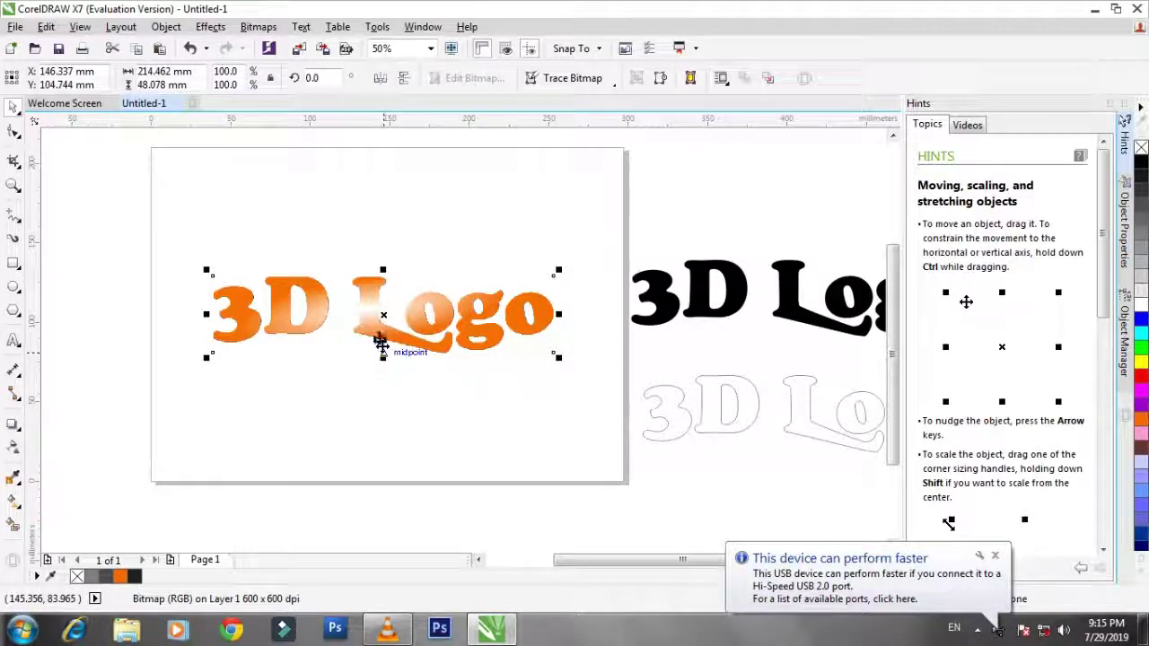
pyautogui.moveTo(381, 344); pyautogui.dragTo(382, 331)
pyautogui.click(350, 417)
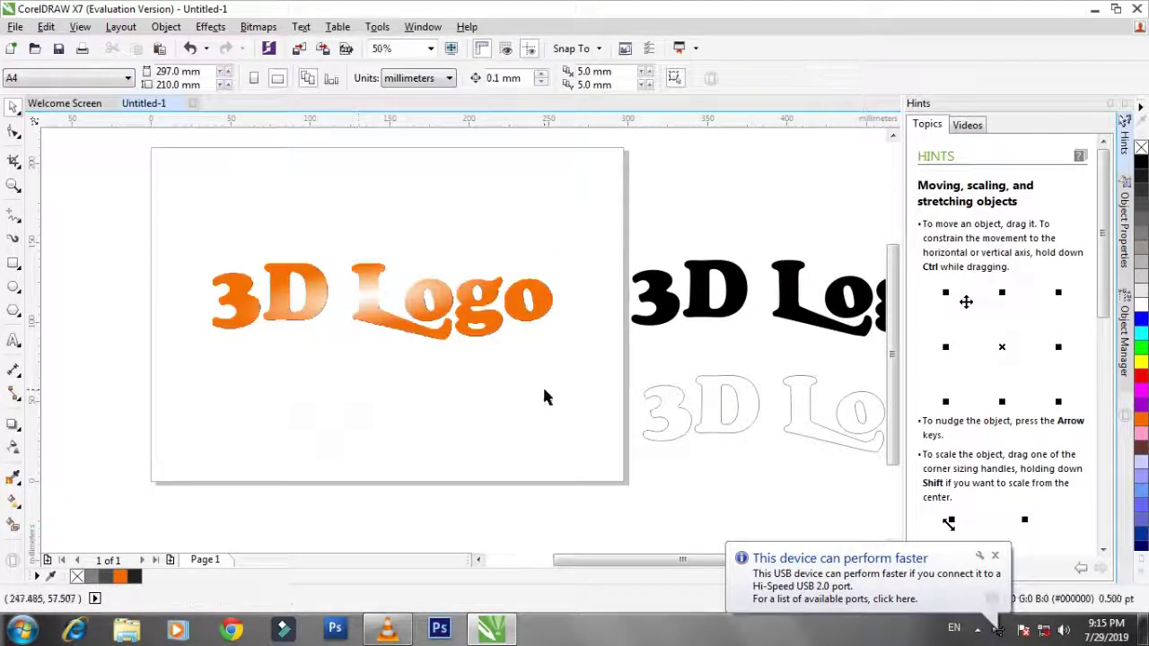
# Move the grey outline copy onto the page just below the orange logo and set its outline width to 1.0 pt.
pyautogui.click(709, 408)
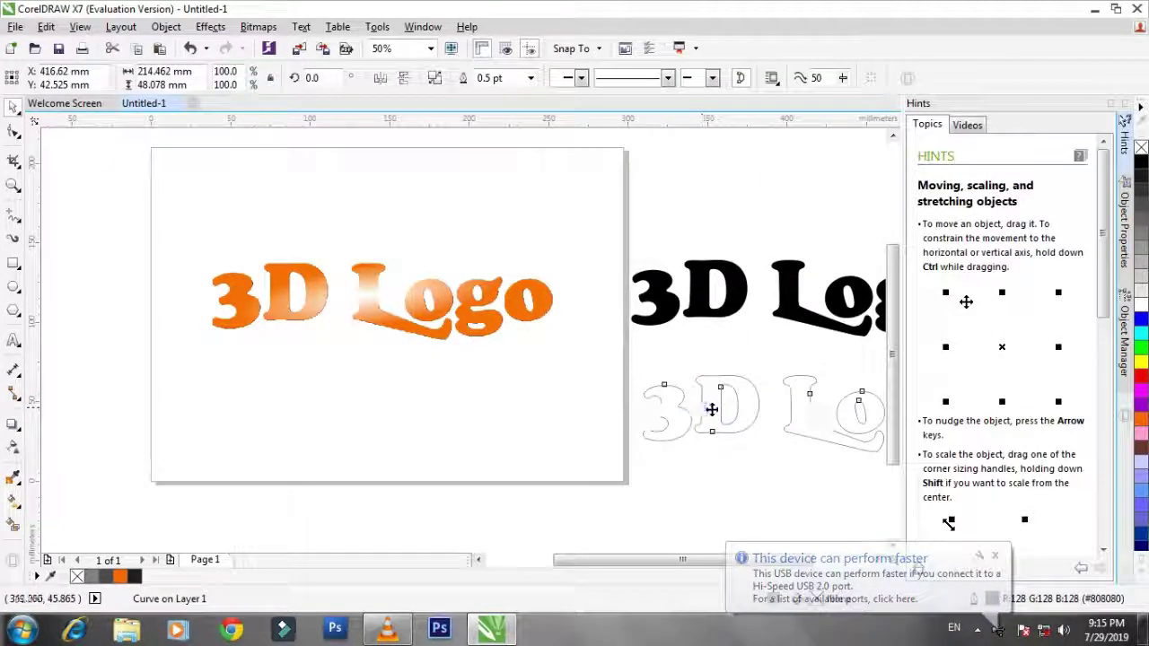
pyautogui.moveTo(712, 409); pyautogui.dragTo(292, 419)
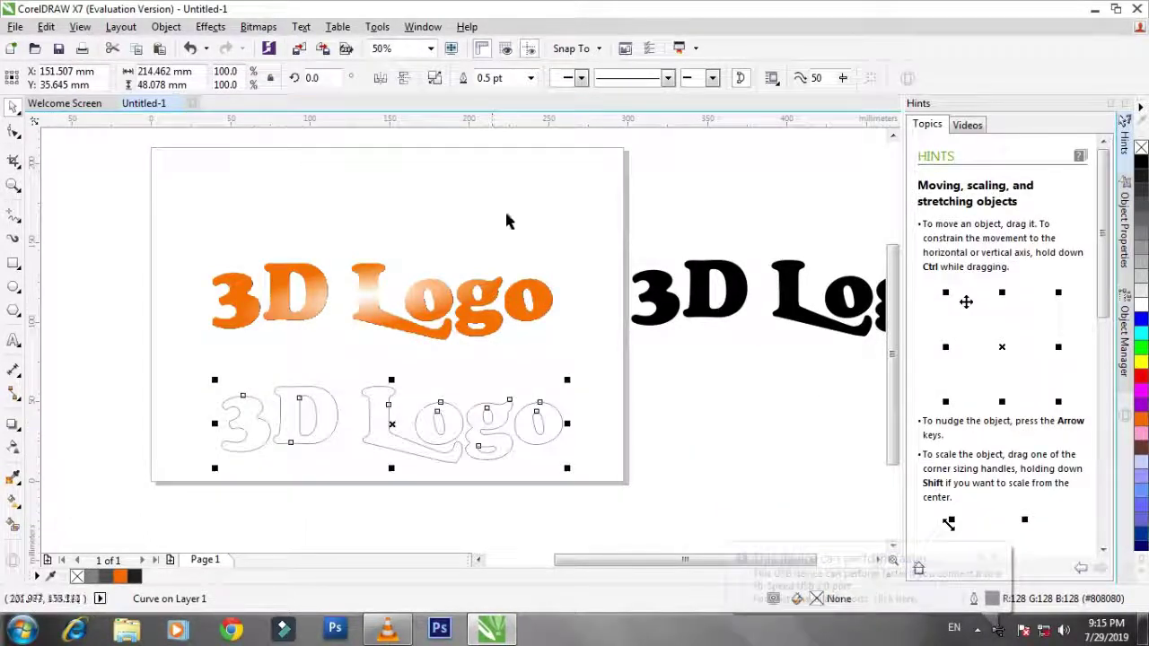
pyautogui.click(530, 78)
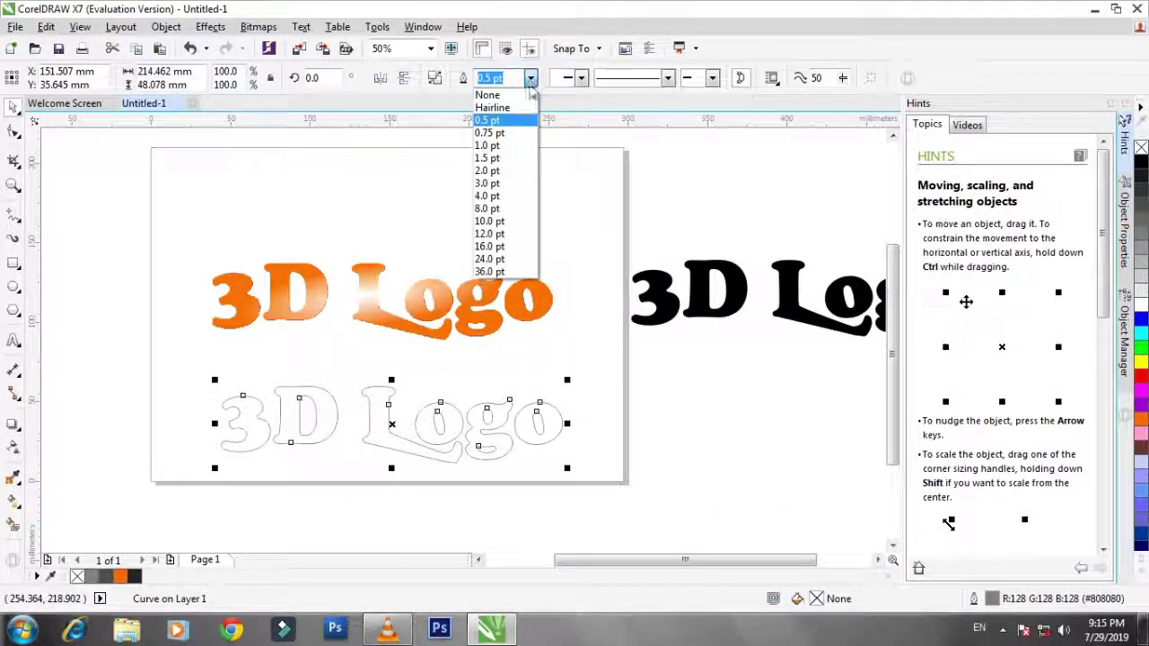
pyautogui.click(508, 149)
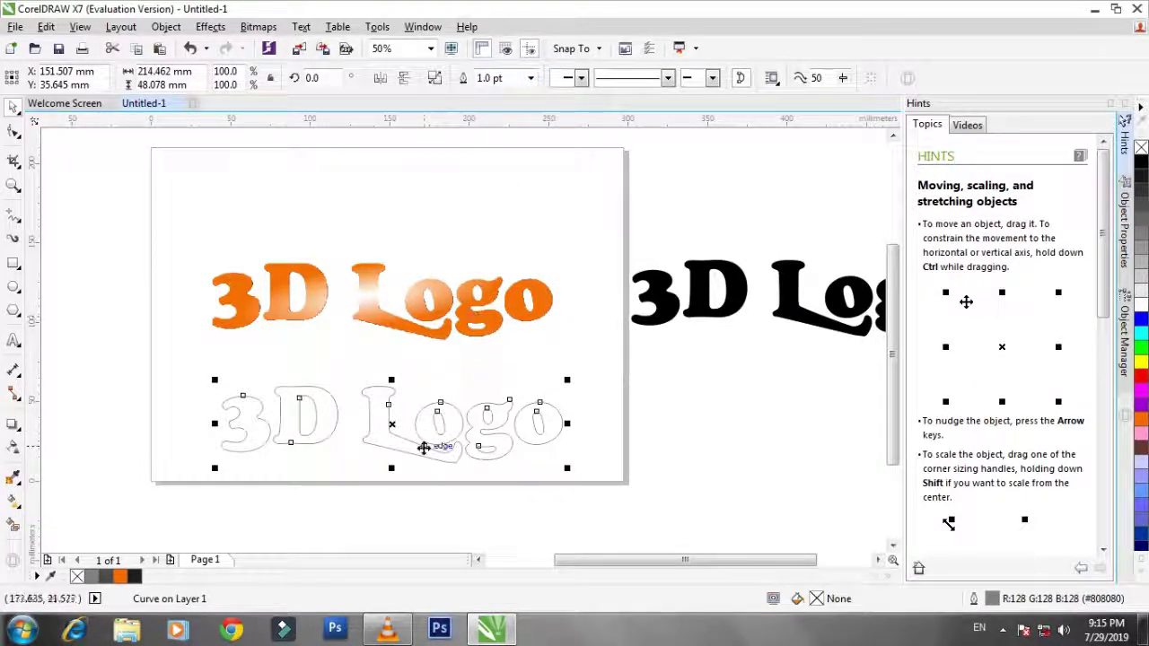
pyautogui.moveTo(425, 441); pyautogui.dragTo(425, 402)
pyautogui.click(364, 453)
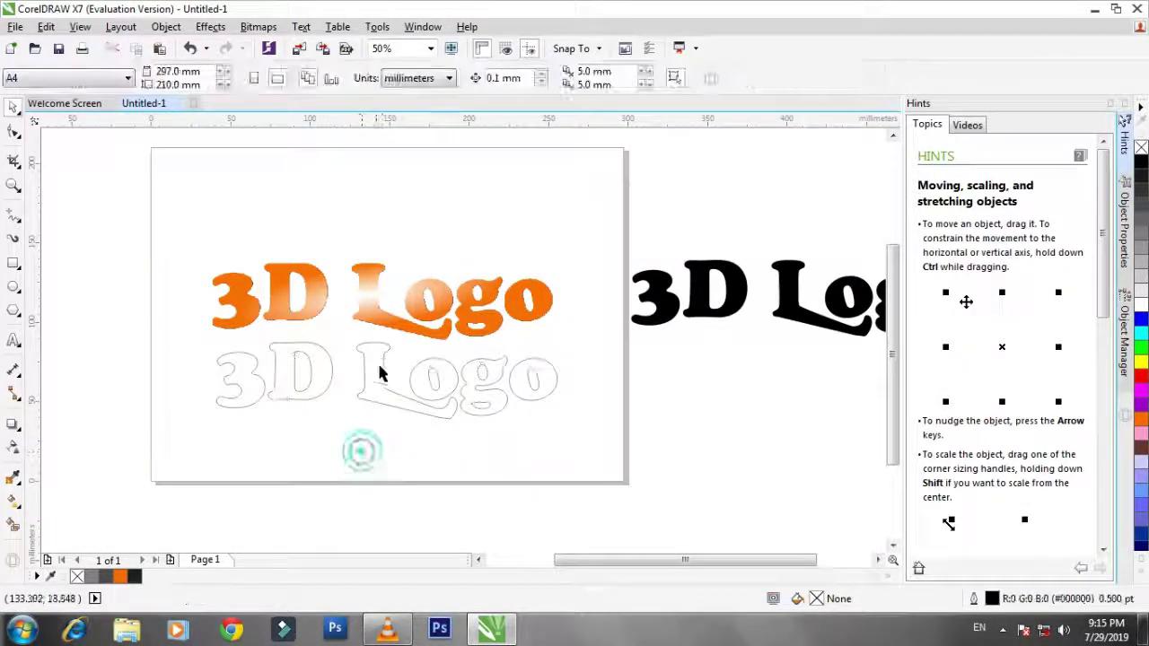
# PowerClip the orange bitmap logo inside the grey outline lettering.
pyautogui.click(382, 309)
pyautogui.rightClick(381, 310)
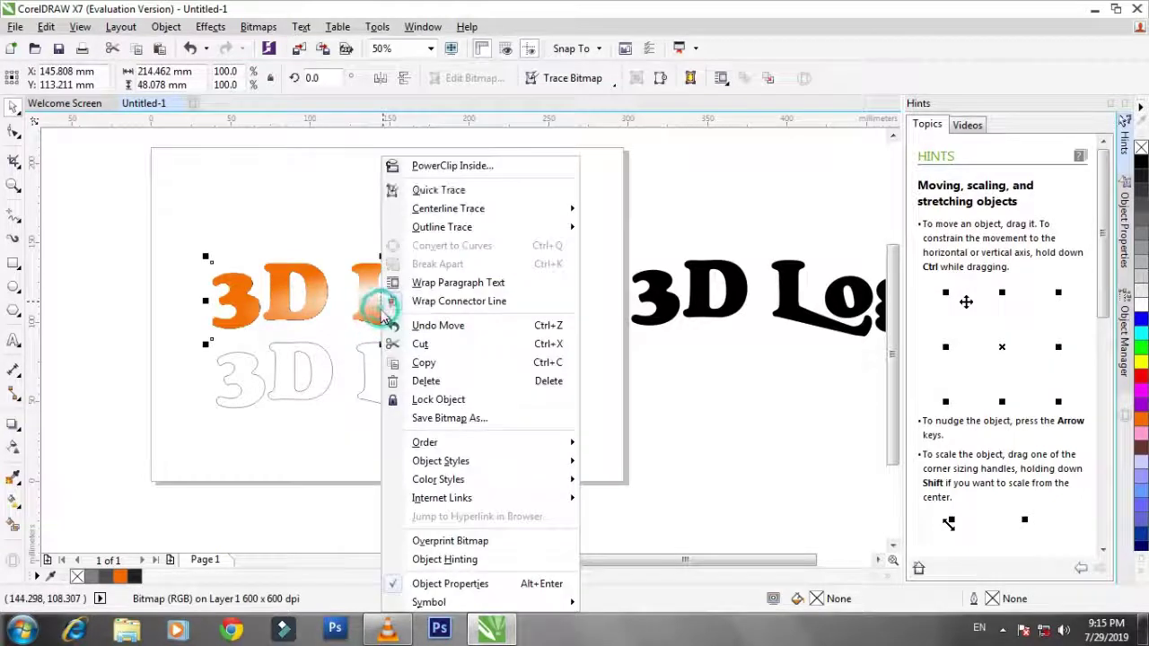
pyautogui.click(445, 167)
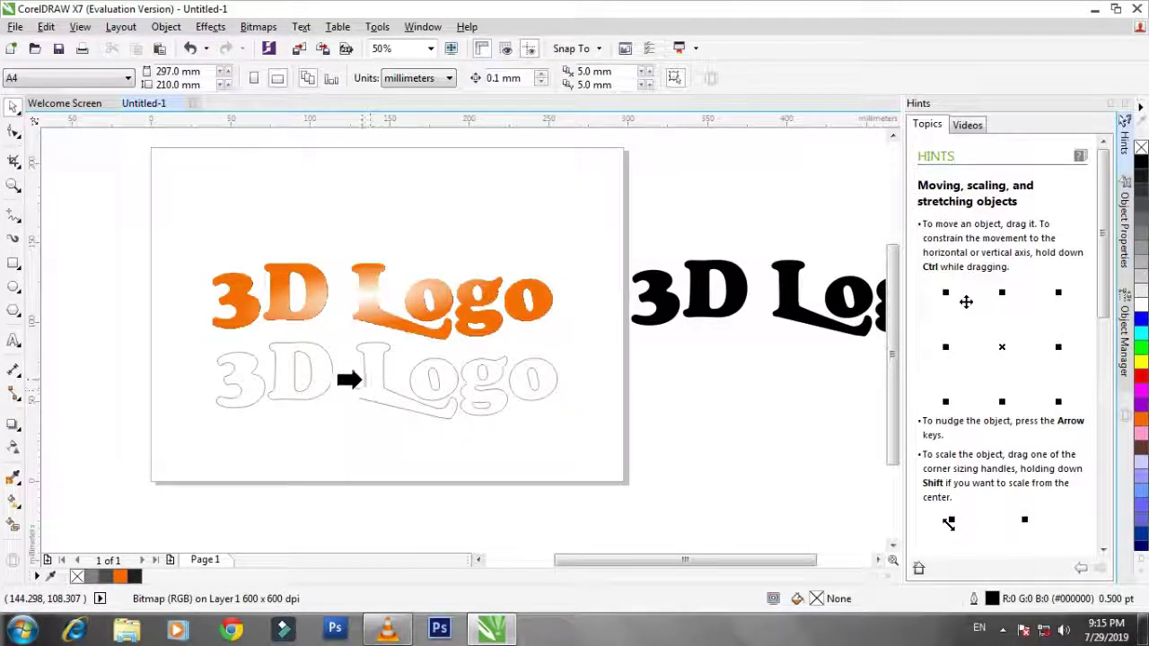
pyautogui.click(359, 380)
pyautogui.click(367, 320)
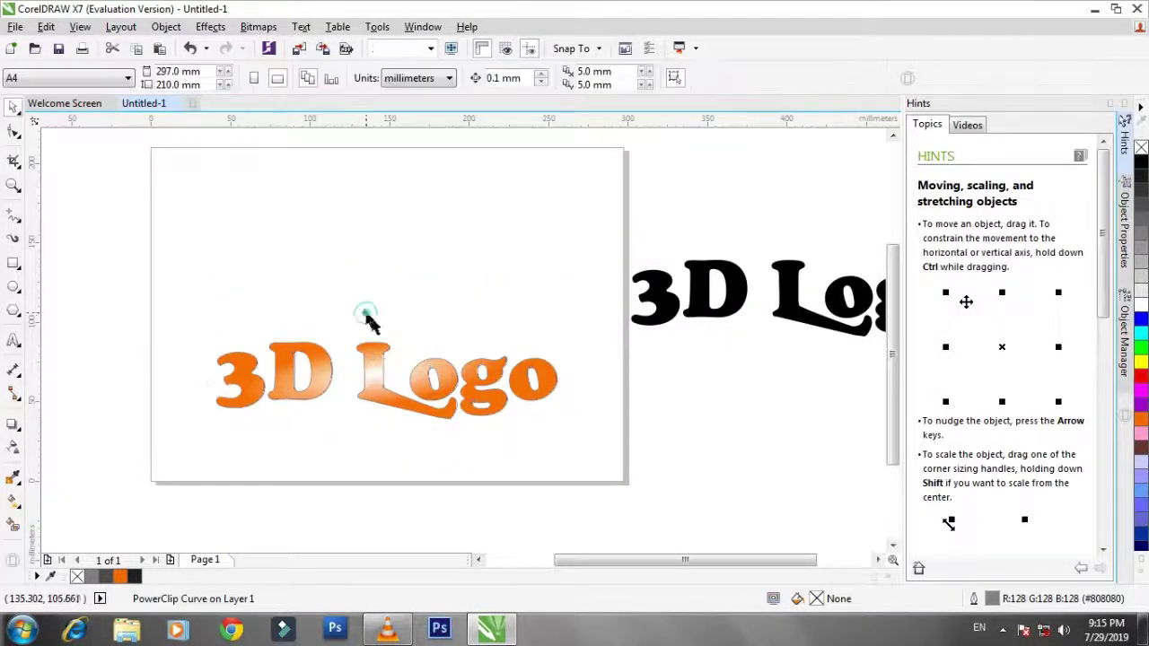
# Inspect the clipped logo's edges around the L and move it up and right to about X 172.8 mm, Y 76.6 mm.
pyautogui.click(375, 388)
pyautogui.scroll(3, 384, 382)
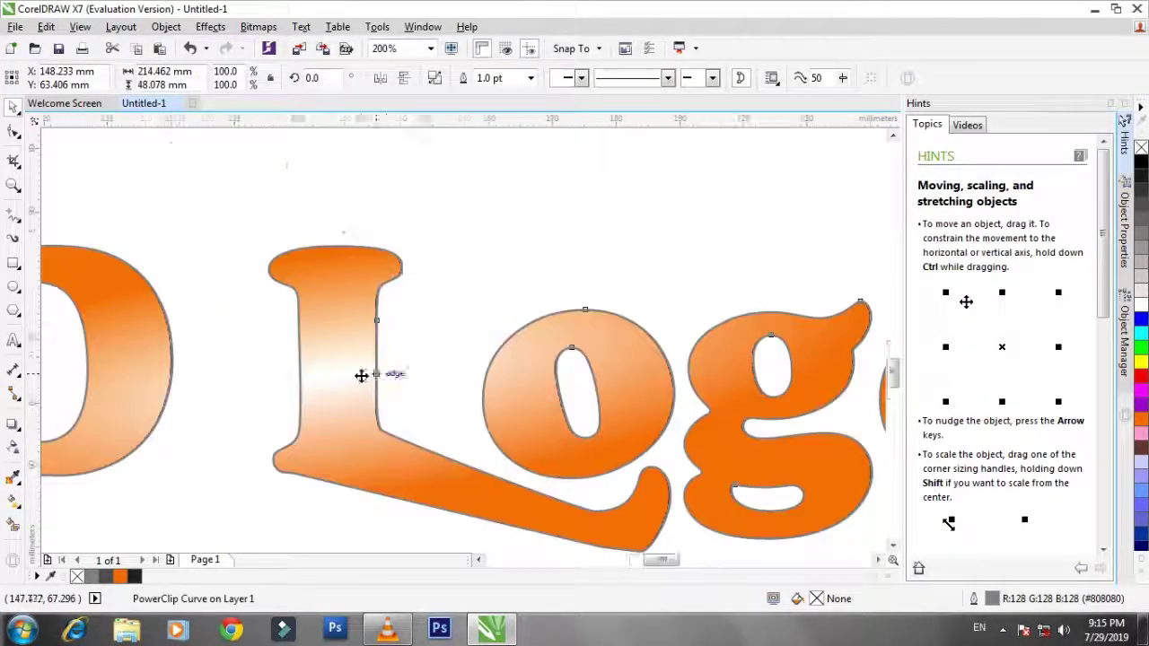
pyautogui.scroll(2, 351, 377)
pyautogui.scroll(-2, 351, 377)
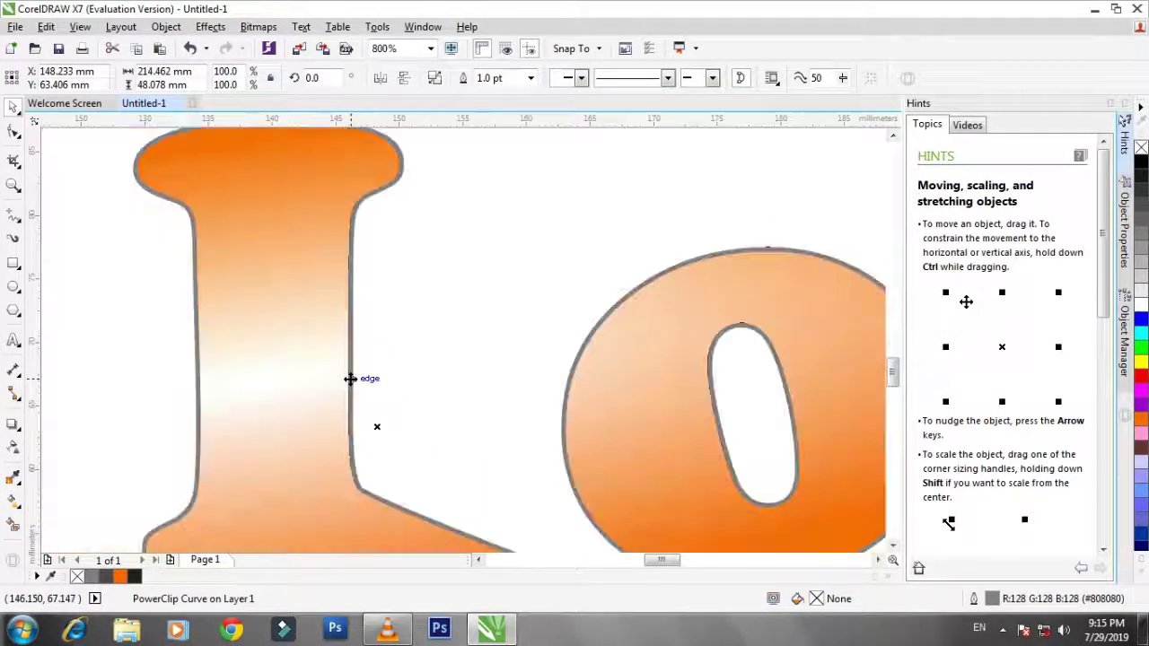
pyautogui.scroll(-1, 351, 380)
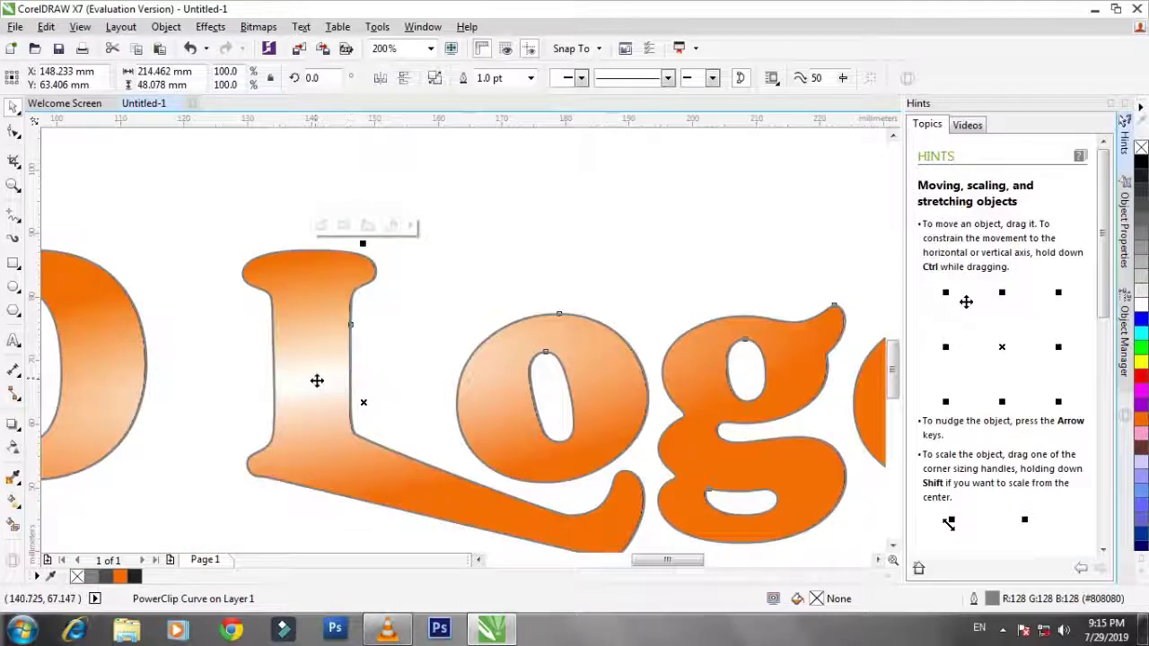
pyautogui.scroll(-1, 319, 384)
pyautogui.moveTo(319, 383); pyautogui.dragTo(398, 342)
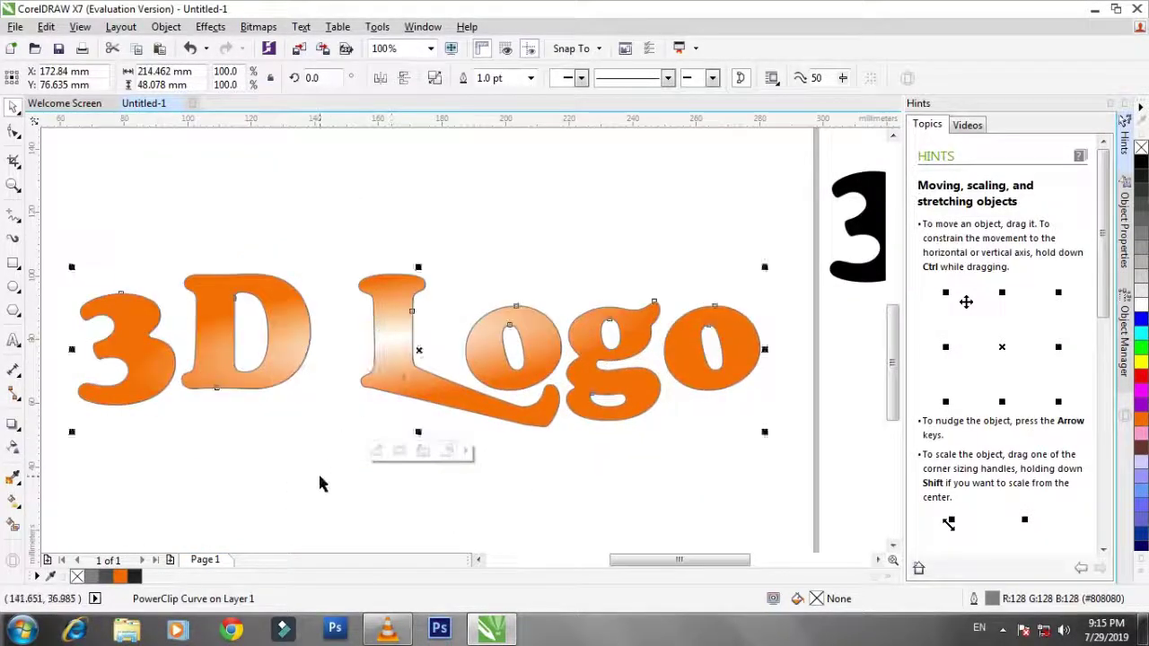
pyautogui.click(319, 474)
pyautogui.click(421, 379)
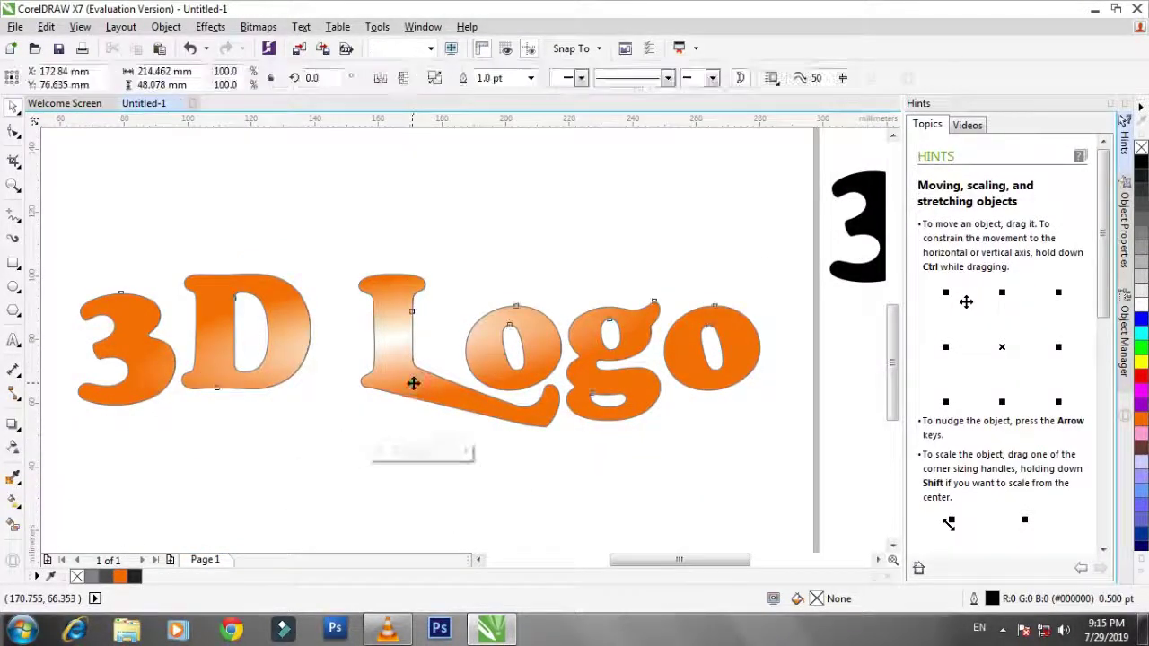
pyautogui.click(333, 463)
# Move the black logo copy up beside the page's upper right corner, to about X 400.8 mm, Y 172.3 mm.
pyautogui.scroll(-1, 361, 433)
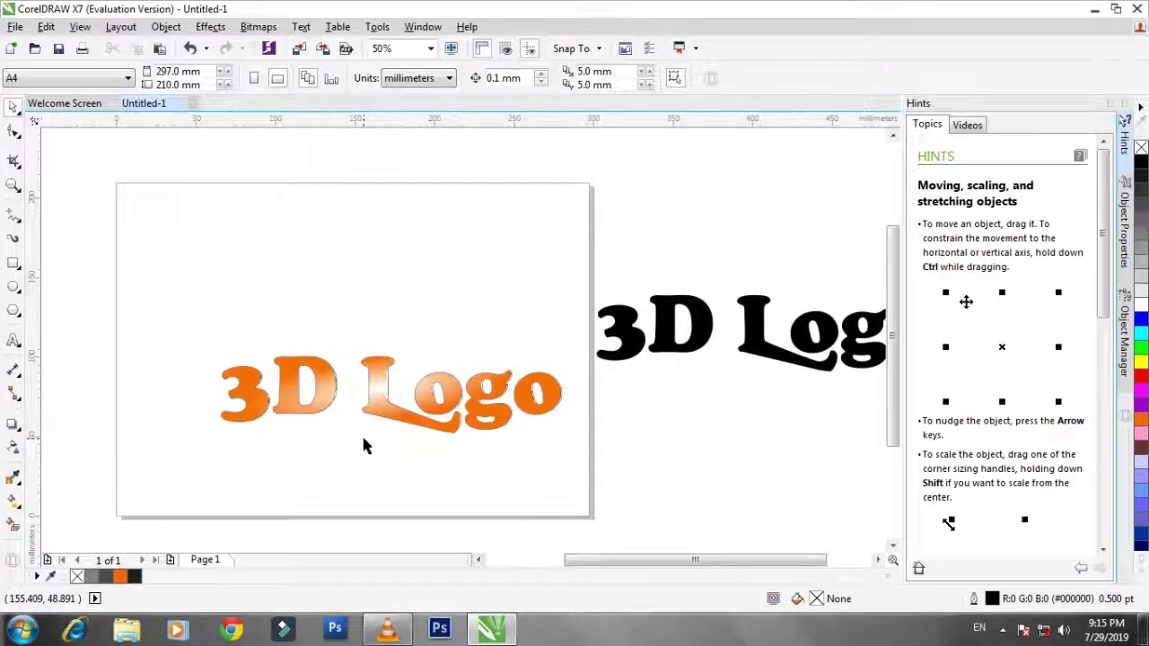
pyautogui.moveTo(673, 319); pyautogui.dragTo(662, 232)
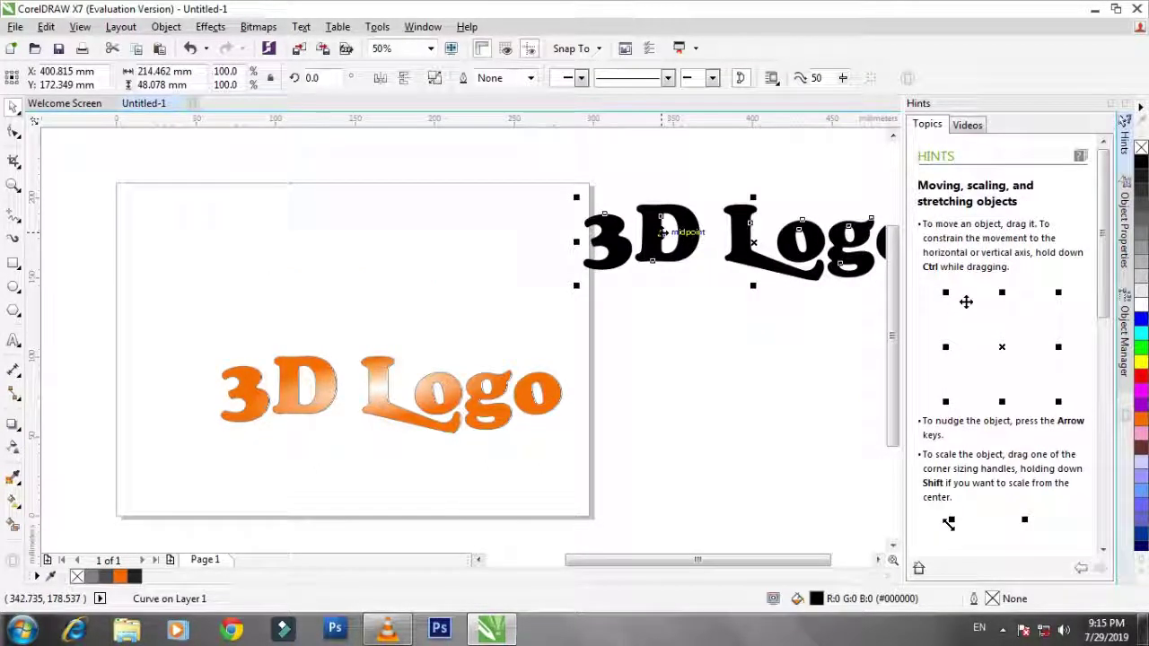
# Duplicate the black logo and place the copy directly below it at about X 406.6 mm, Y 81.3 mm.
pyautogui.rightClick(650, 235)
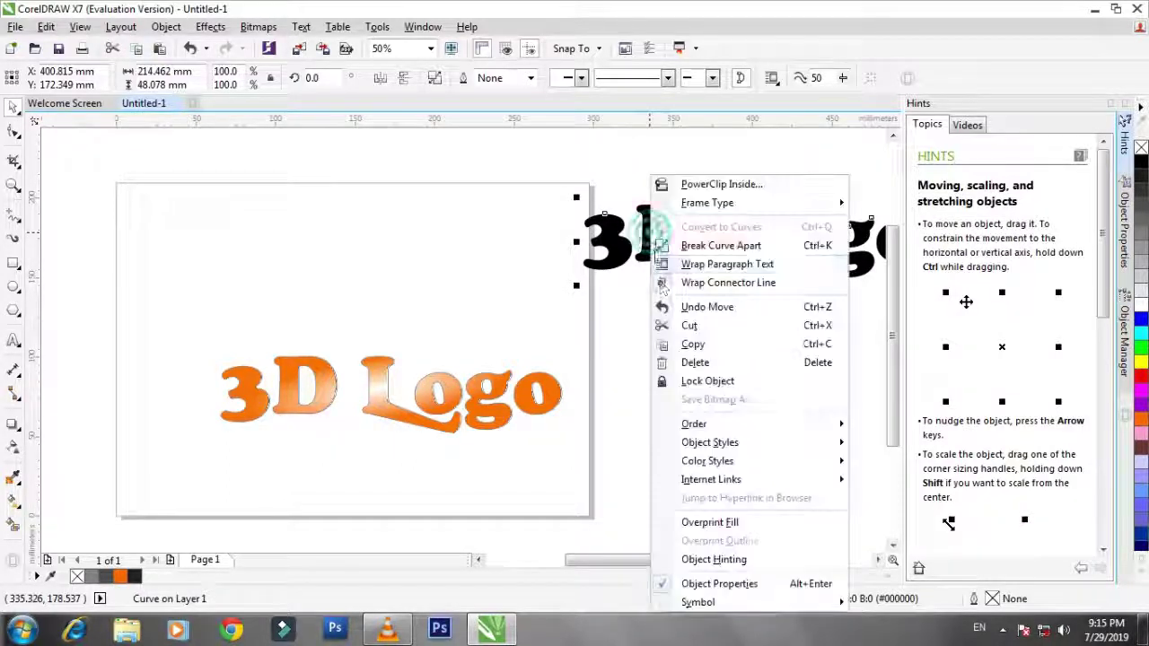
pyautogui.click(690, 345)
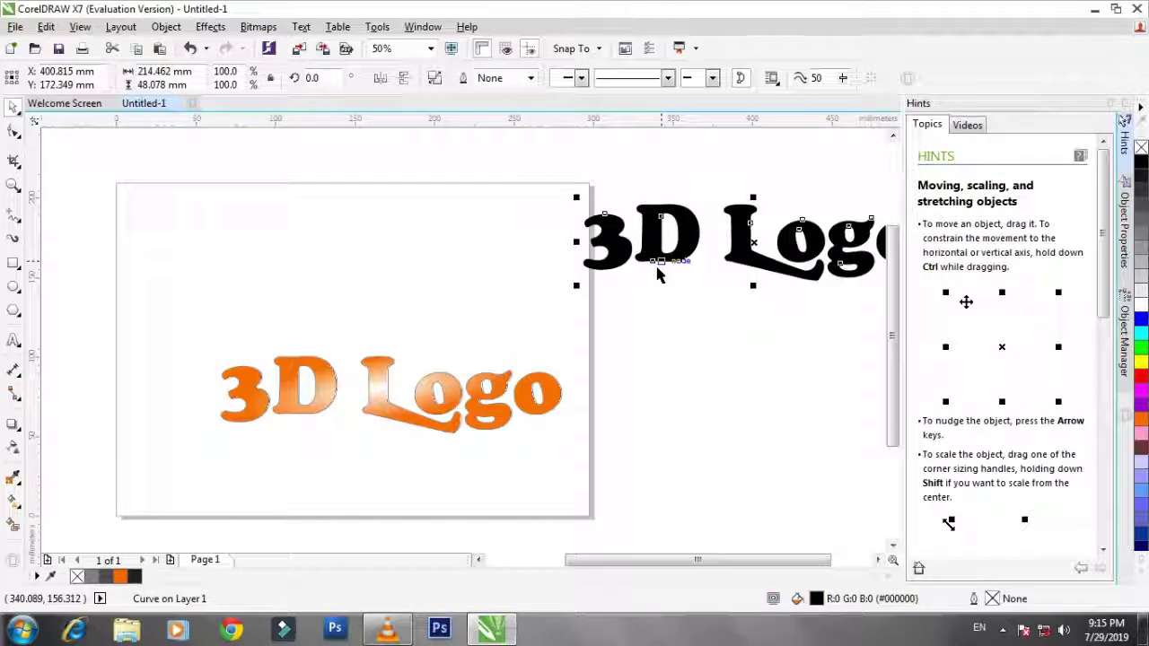
pyautogui.moveTo(658, 273); pyautogui.dragTo(661, 375)
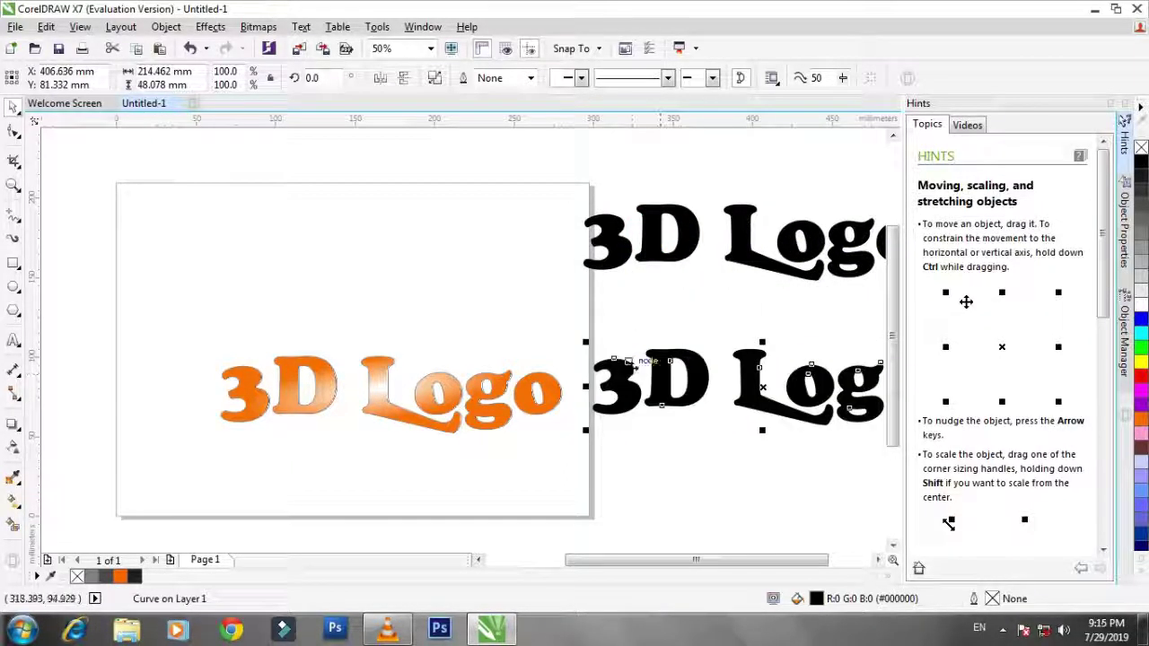
# Fill the lower logo copy with white and set its outline width to 2.0 pt.
pyautogui.click(1143, 215)
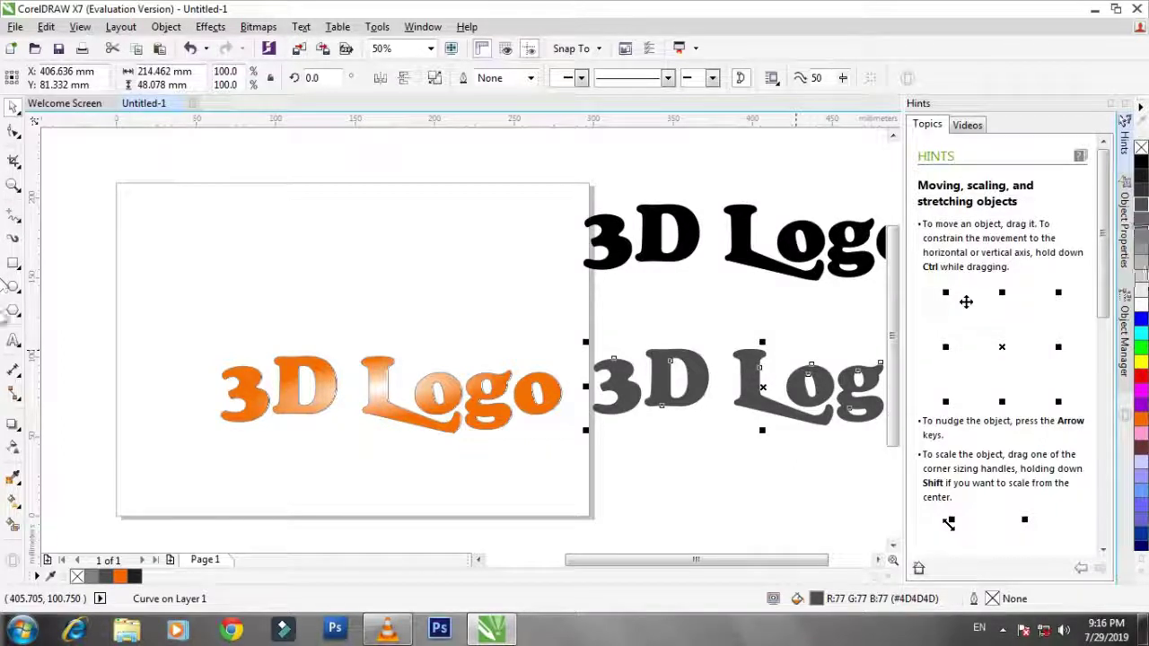
pyautogui.click(1142, 298)
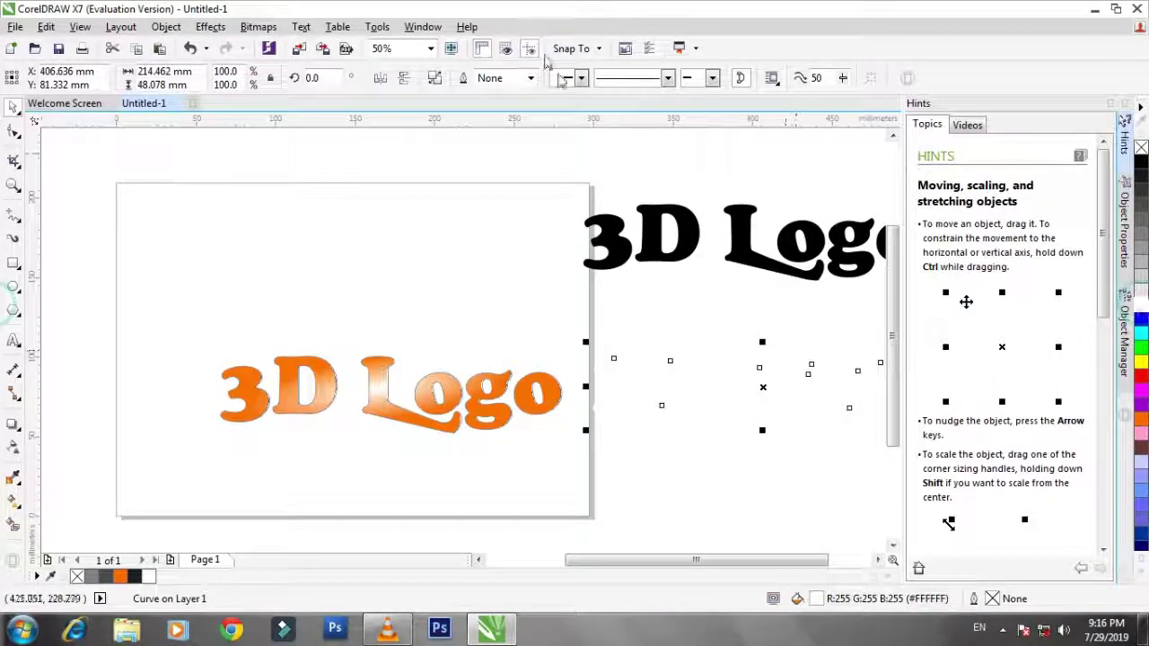
pyautogui.click(531, 79)
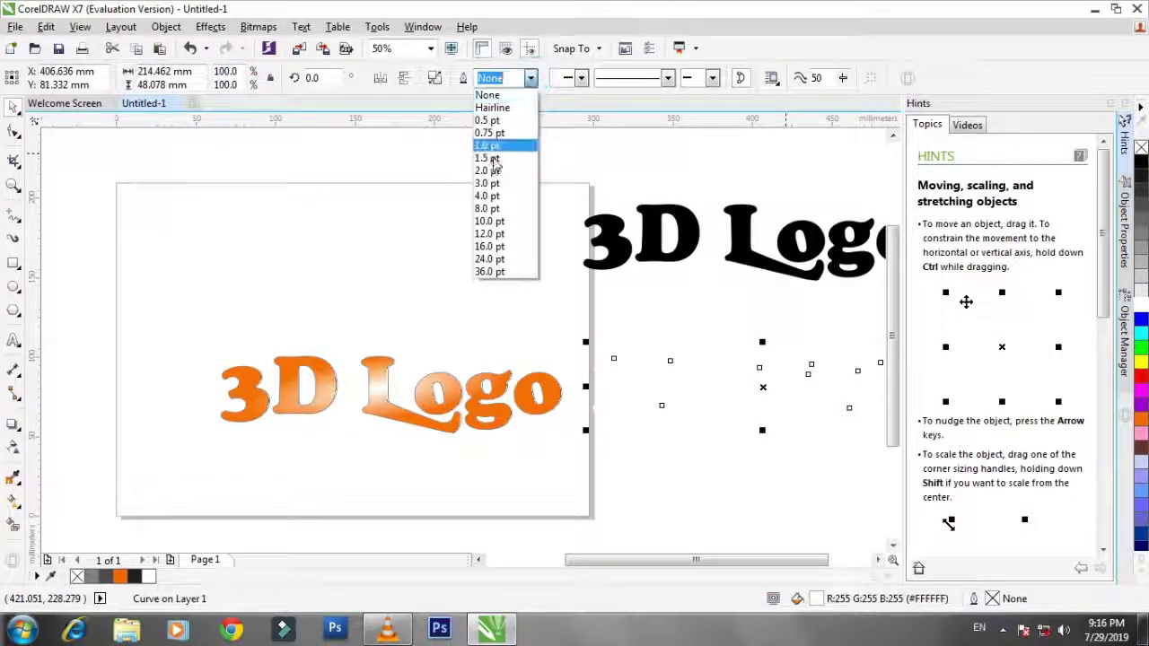
pyautogui.click(492, 170)
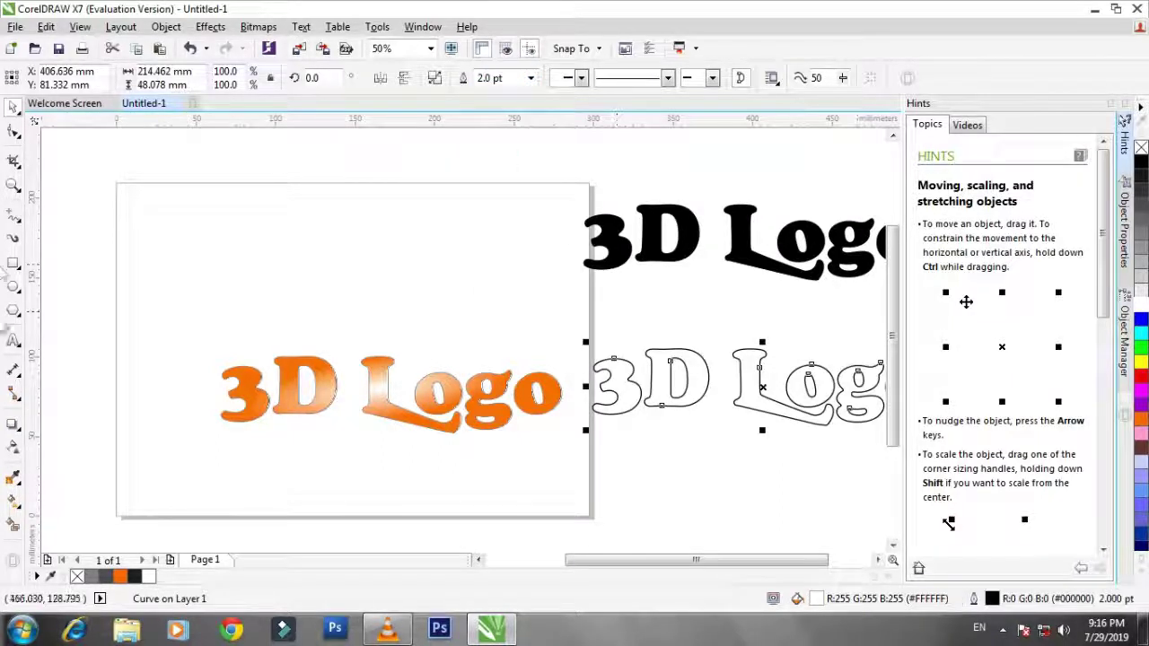
# Place the copy with a white outline over the orange logo at about X 173.4 mm, Y 77.7 mm, and send it to the back of the layer.
pyautogui.moveTo(1141, 305); pyautogui.dragTo(431, 382)
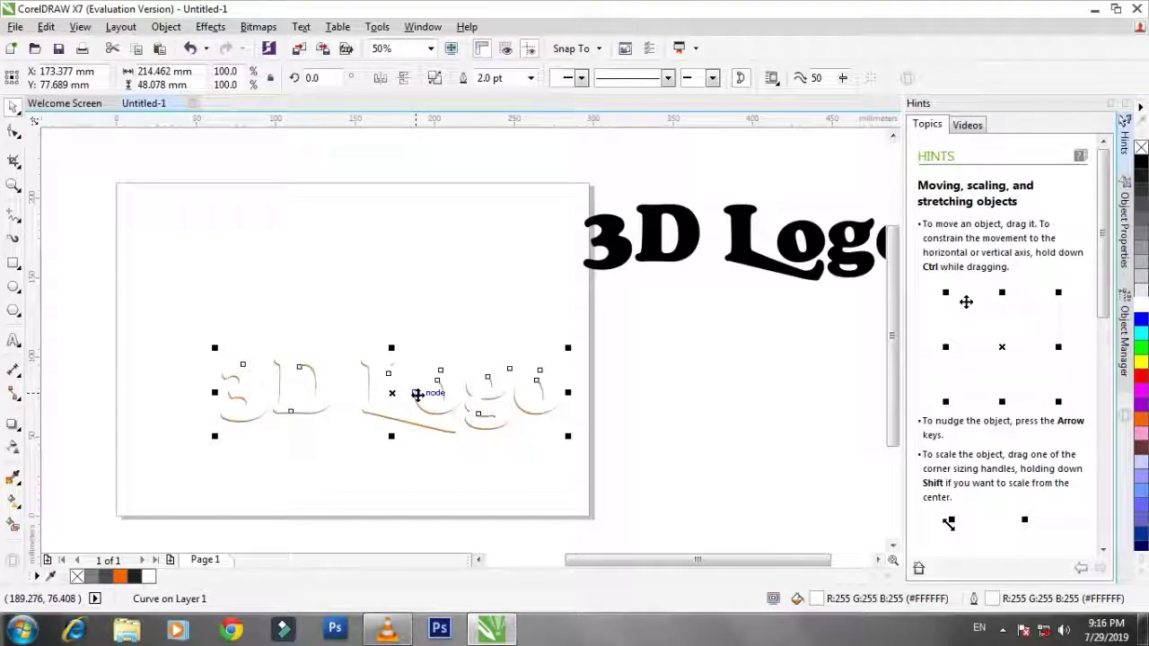
pyautogui.rightClick(388, 382)
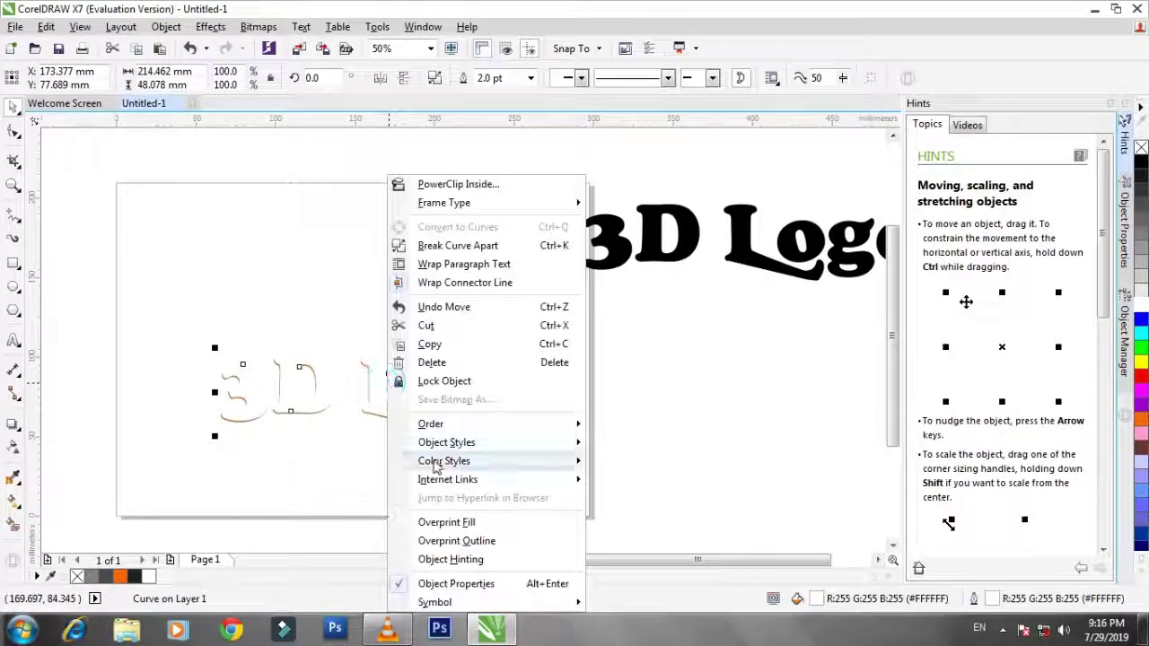
pyautogui.moveTo(461, 431)
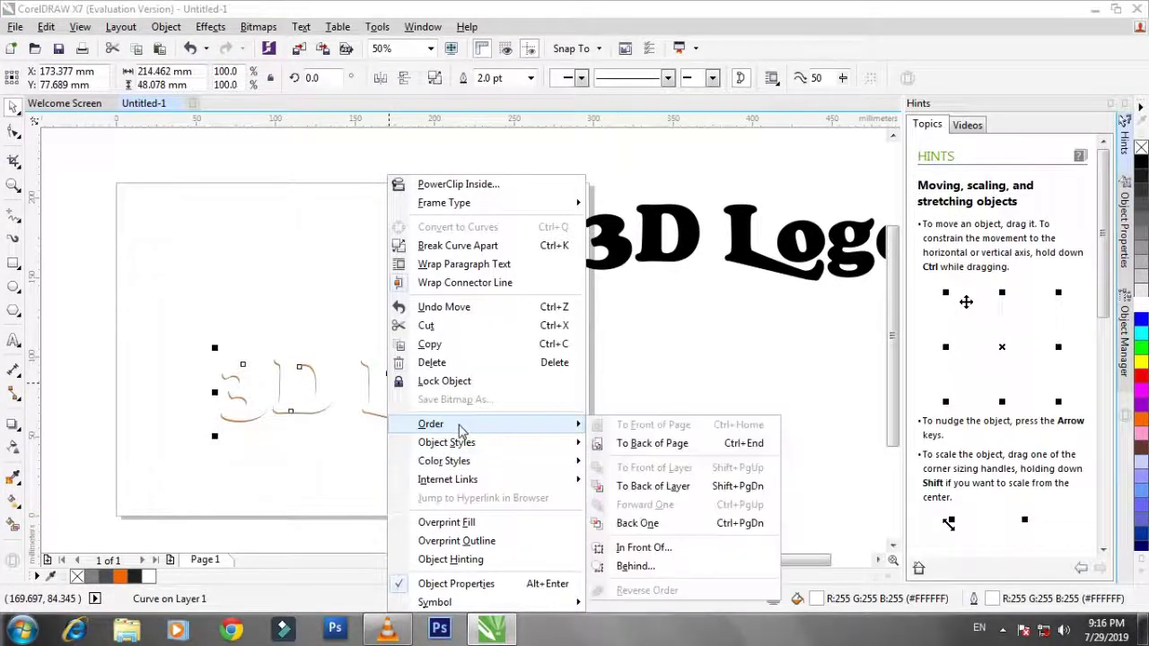
pyautogui.click(661, 490)
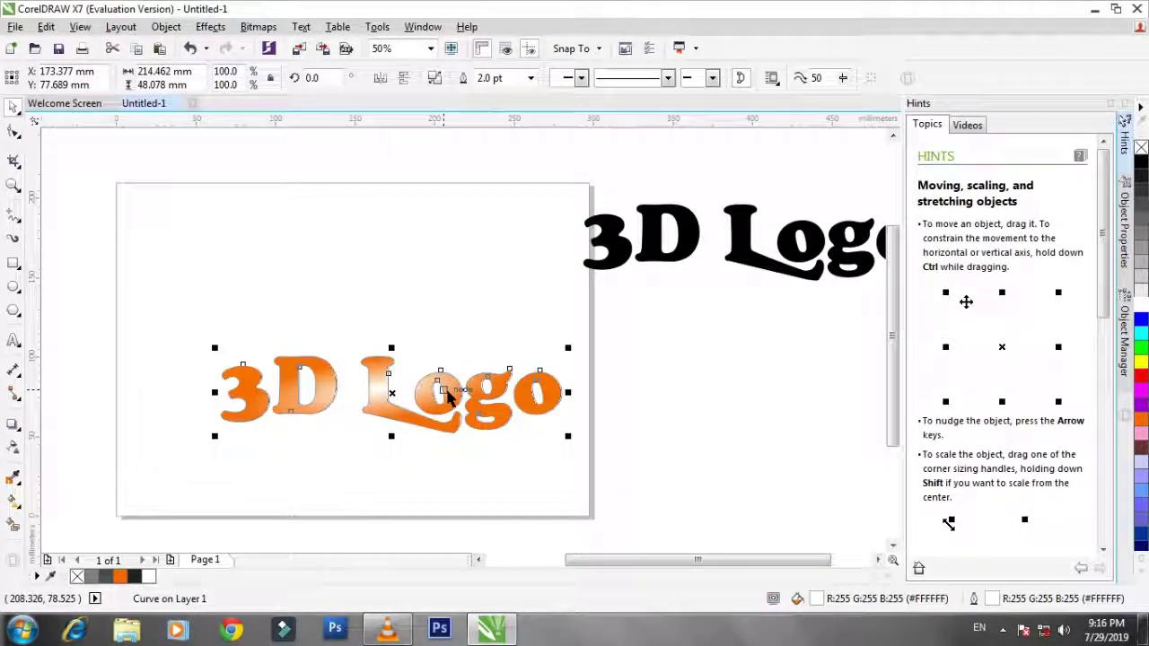
pyautogui.click(395, 311)
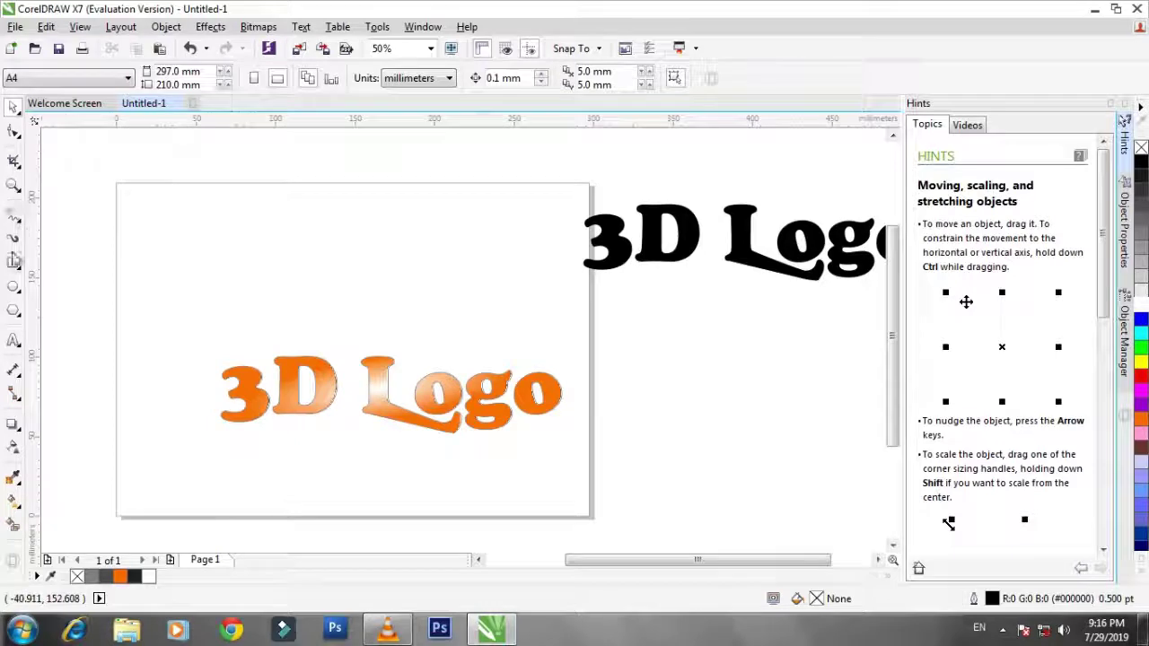
# Draw a rectangle about 242 by 86 mm across the upper part of the page and fill it with grey (#B3B3B3).
pyautogui.click(14, 261)
pyautogui.moveTo(132, 180)
pyautogui.mouseDown()
pyautogui.moveTo(405, 293)
pyautogui.moveTo(515, 317)
pyautogui.mouseUp()
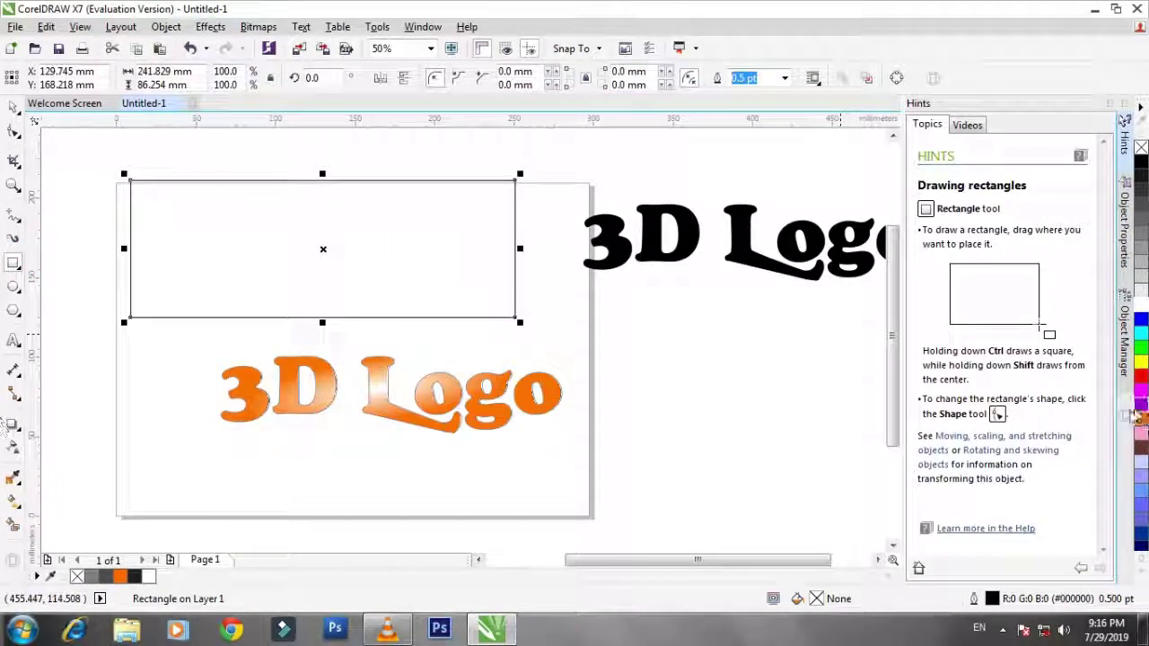
pyautogui.click(1142, 260)
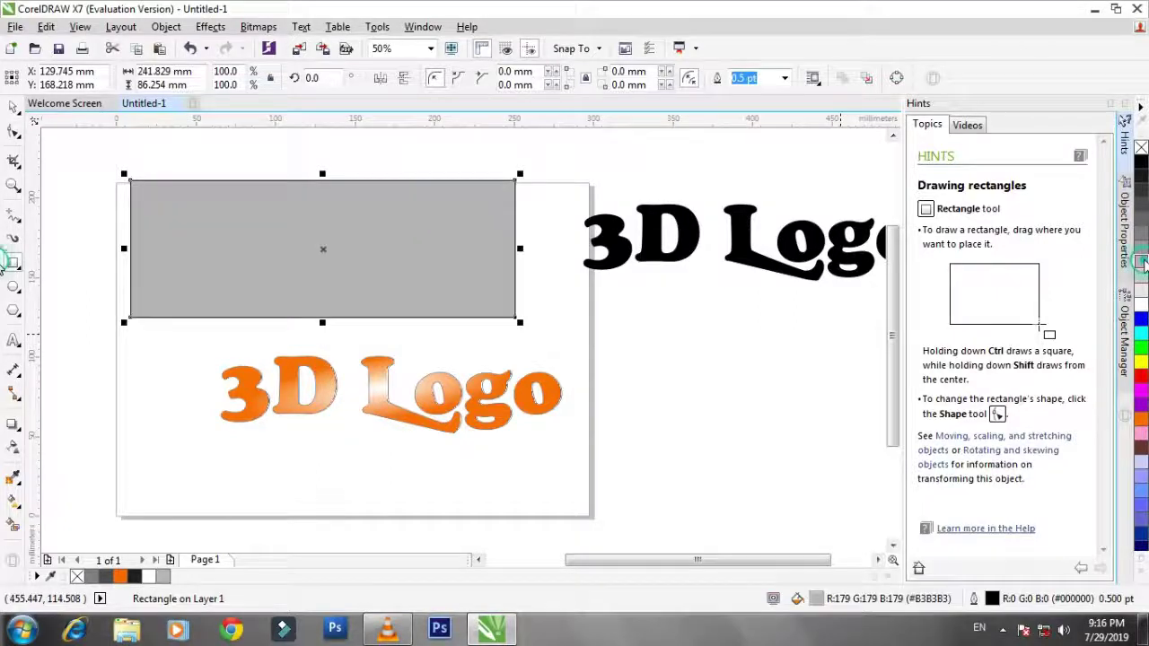
# Select the orange logo together with its white copy and move both onto the grey rectangle, to about X 133.4 mm, Y 161.3 mm.
pyautogui.click(18, 110)
pyautogui.click(751, 503)
pyautogui.moveTo(731, 501); pyautogui.dragTo(96, 330)
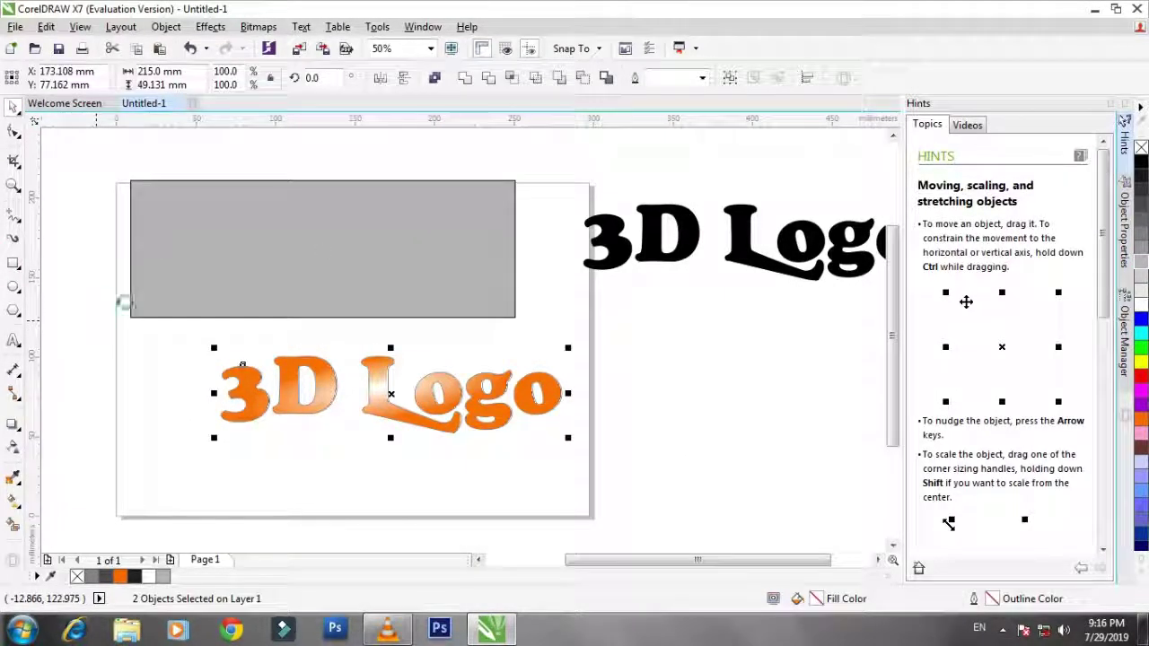
pyautogui.press('Delete')
pyautogui.hotkey('ctrl', 'z')
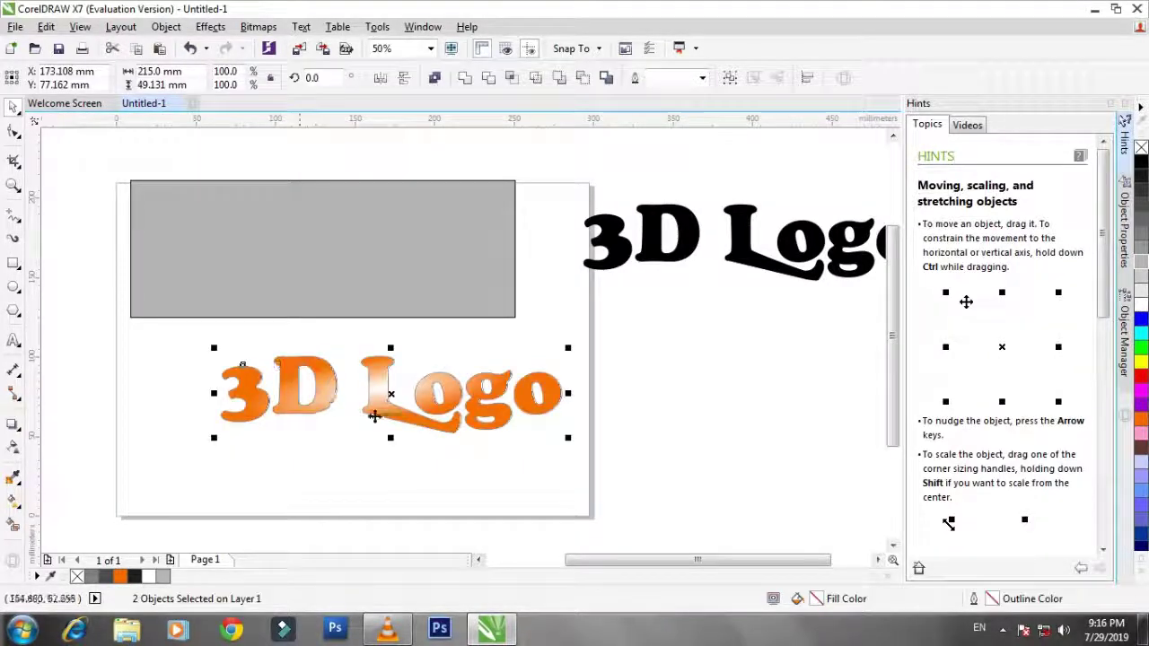
pyautogui.moveTo(377, 410); pyautogui.dragTo(315, 257)
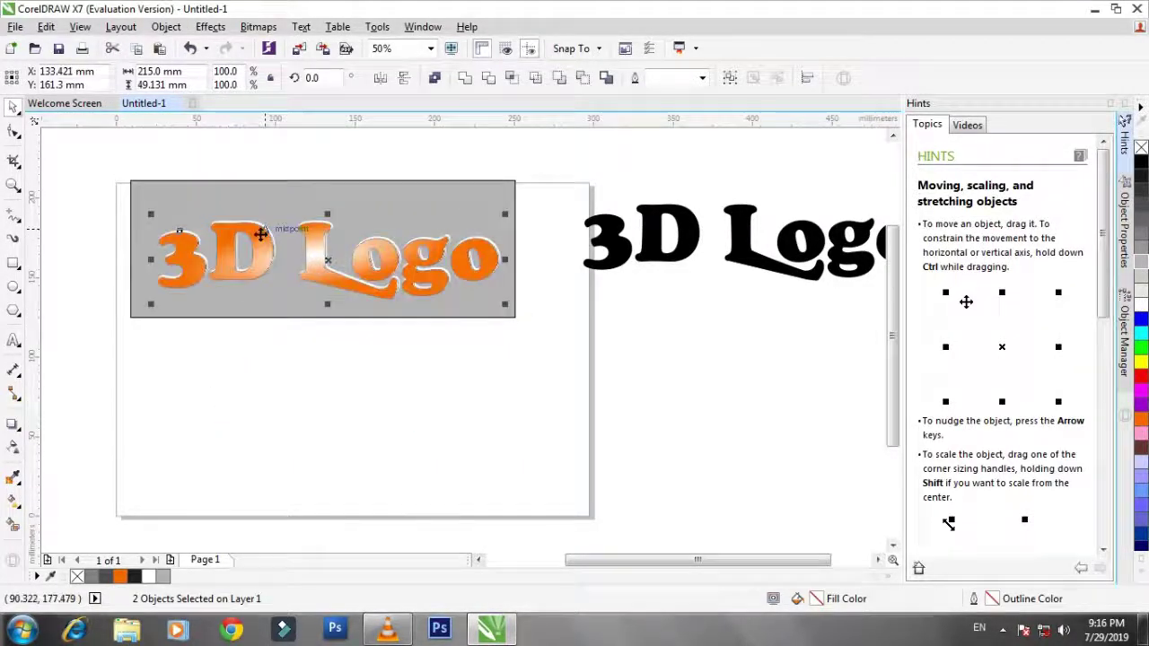
# Shift the white copy to about X 133.4 mm, Y 160.7 mm behind the orange lettering and set its outline width to 4.0 pt.
pyautogui.scroll(1, 260, 236)
pyautogui.click(343, 494)
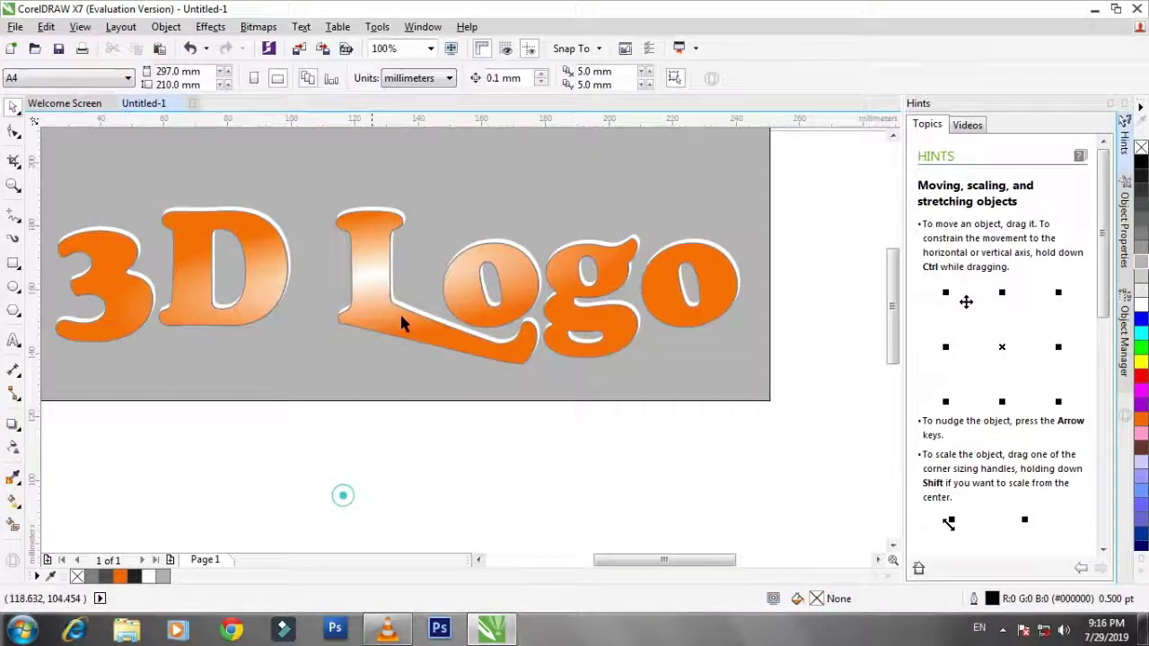
pyautogui.click(392, 211)
pyautogui.moveTo(392, 215); pyautogui.dragTo(396, 222)
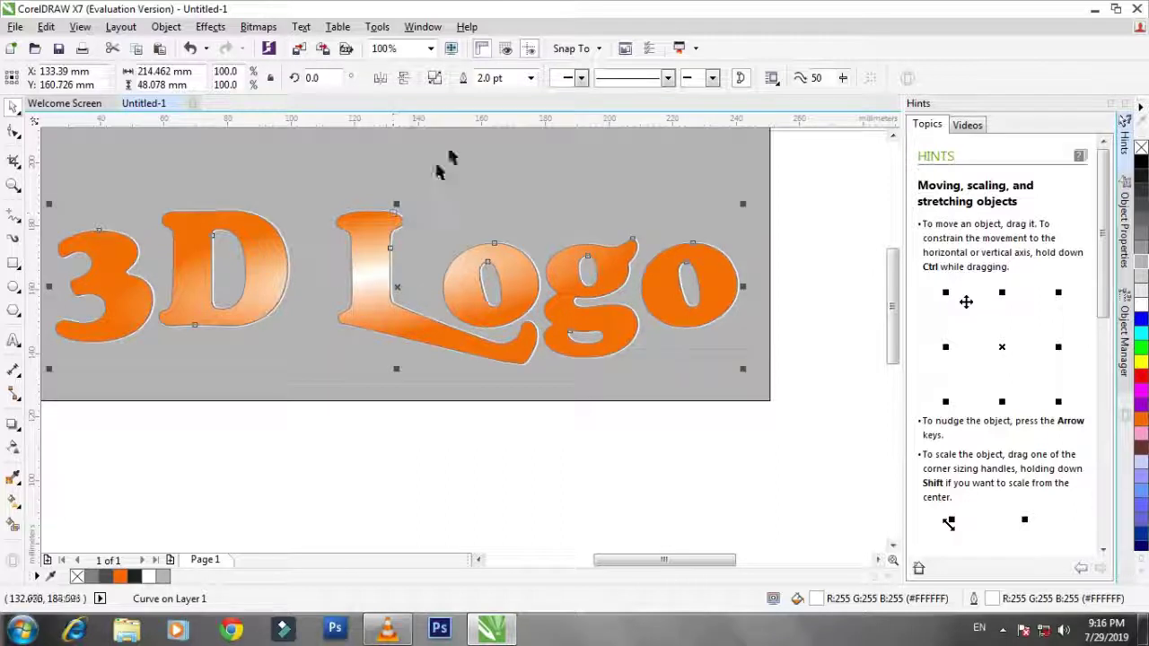
pyautogui.click(531, 78)
pyautogui.click(497, 192)
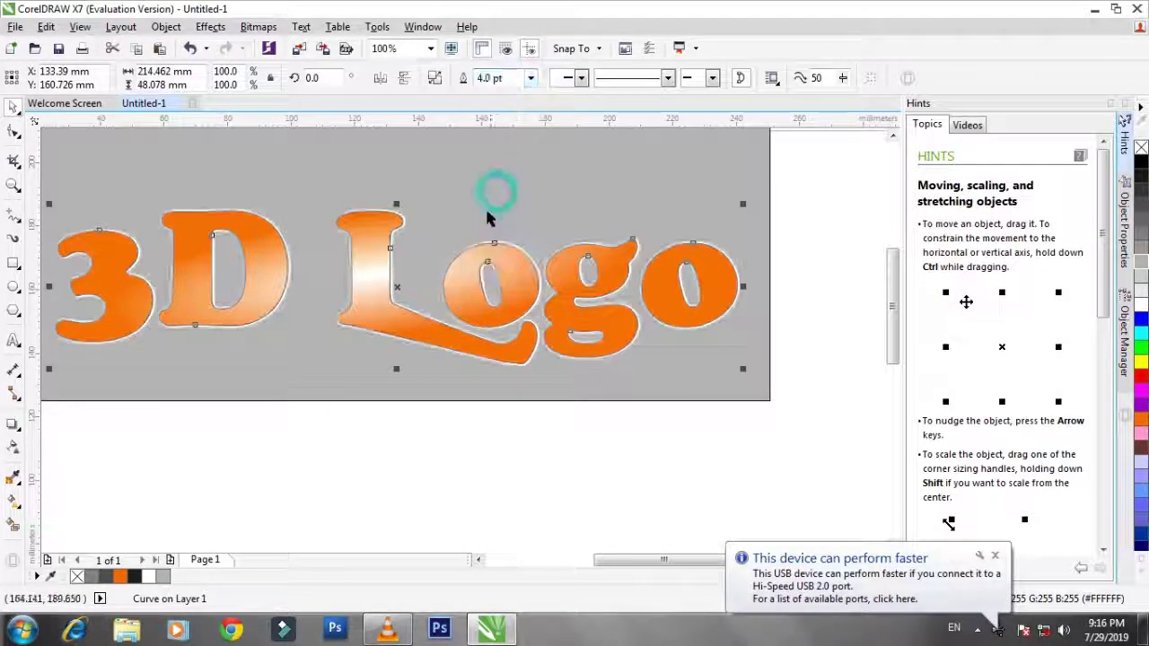
pyautogui.click(474, 451)
# Move the grey rectangle slightly right and down to frame the orange logo more evenly.
pyautogui.scroll(-2, 475, 422)
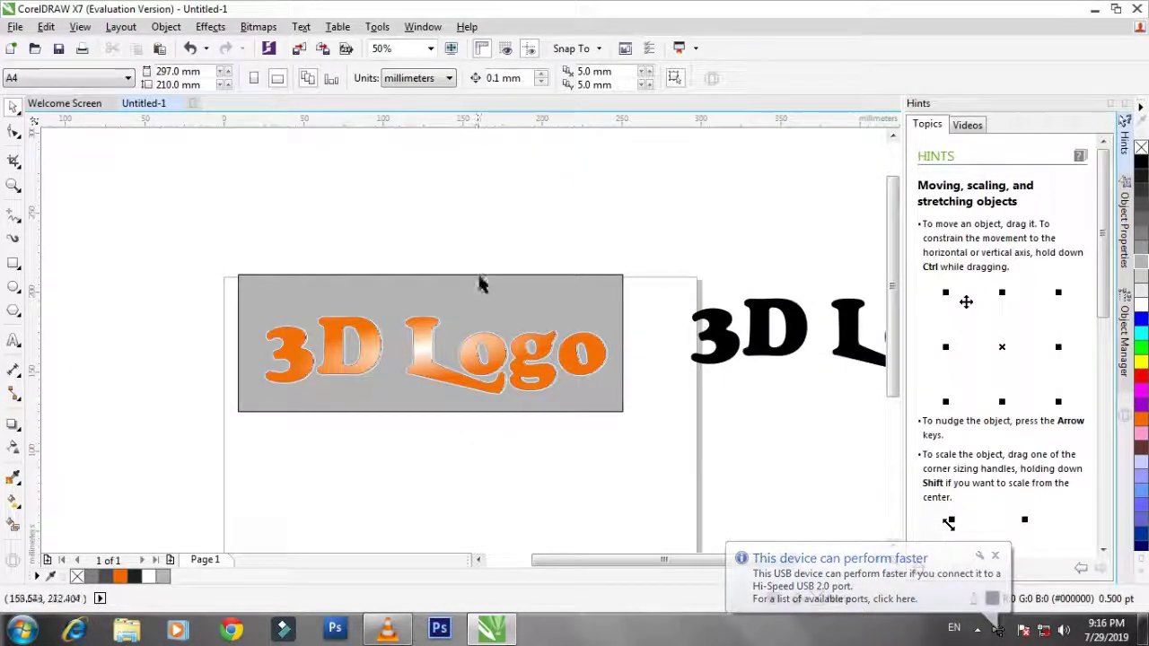
pyautogui.moveTo(479, 284); pyautogui.dragTo(485, 292)
pyautogui.click(425, 418)
pyautogui.click(415, 444)
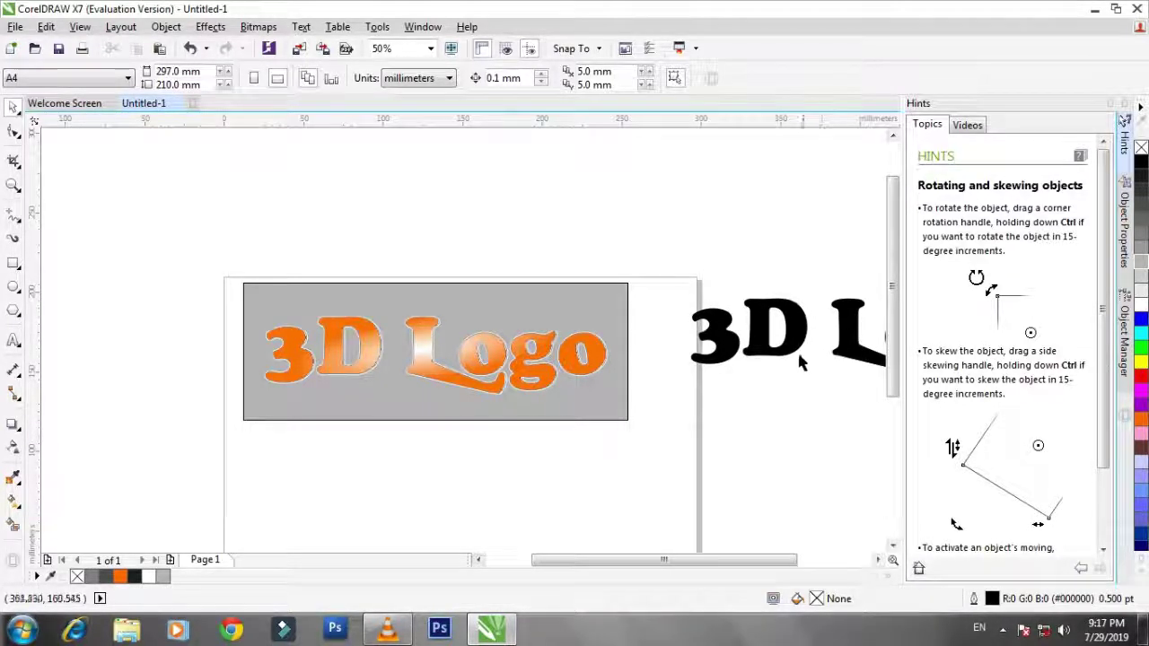
# Move the black logo below the grey rectangle to about X 152.4 mm, Y 82.5 mm, and convert it to a bitmap.
pyautogui.moveTo(795, 356); pyautogui.dragTo(393, 486)
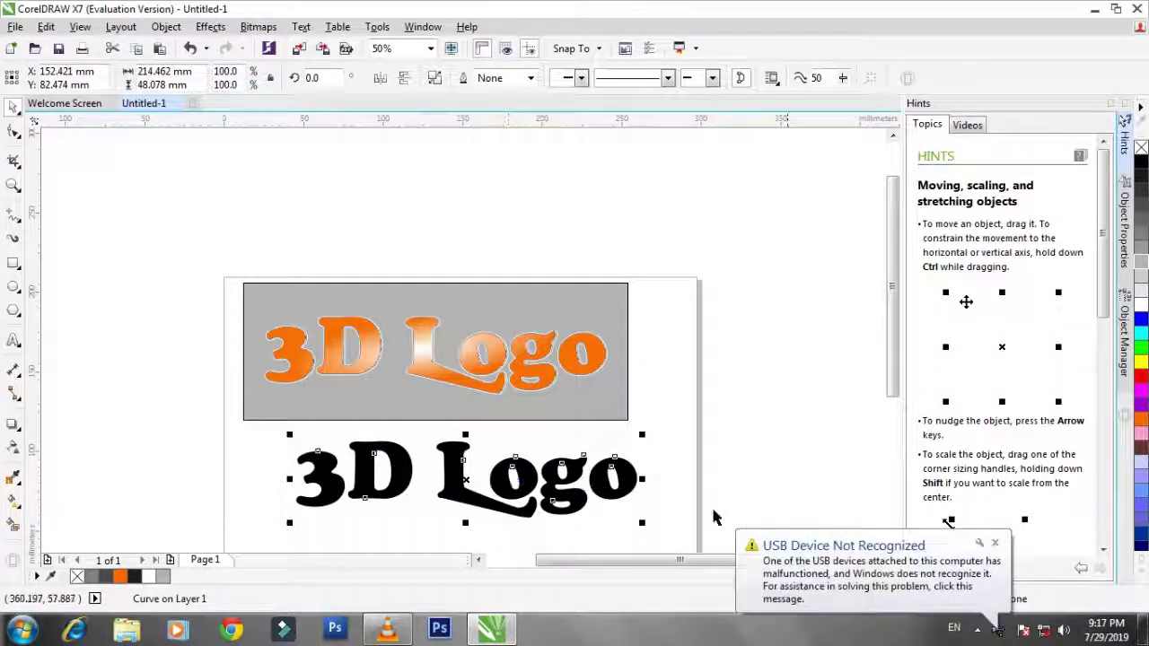
pyautogui.click(259, 27)
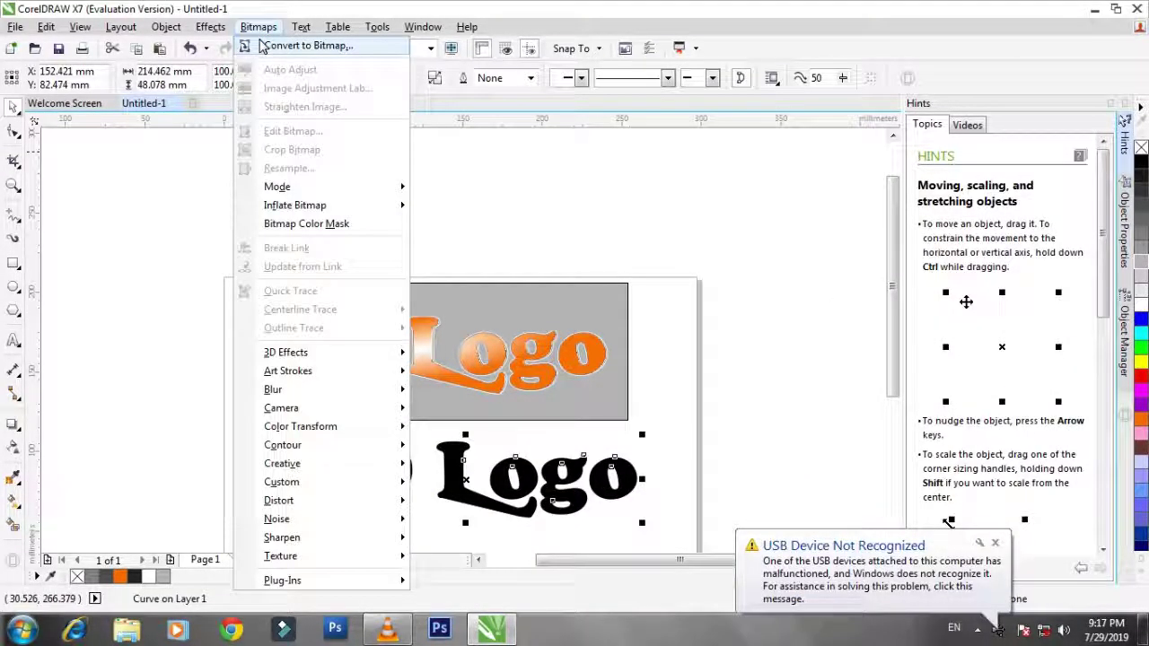
pyautogui.click(267, 44)
pyautogui.click(521, 402)
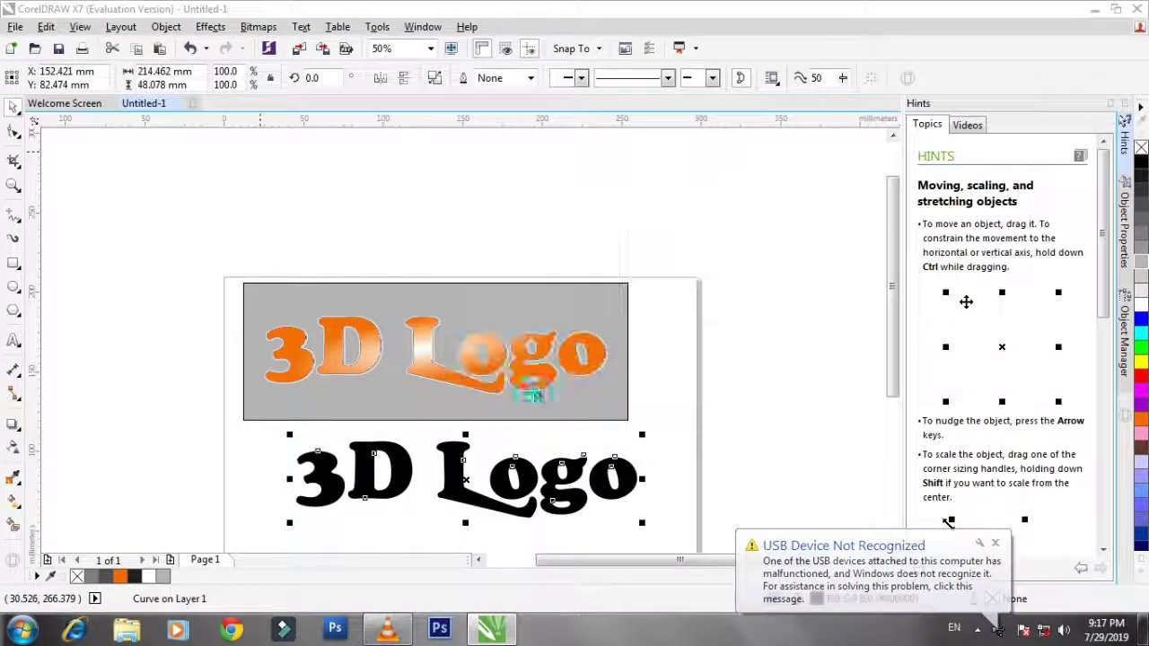
# Apply a Gaussian Blur with a radius of 40.0 pixels to the black logo bitmap.
pyautogui.click(259, 27)
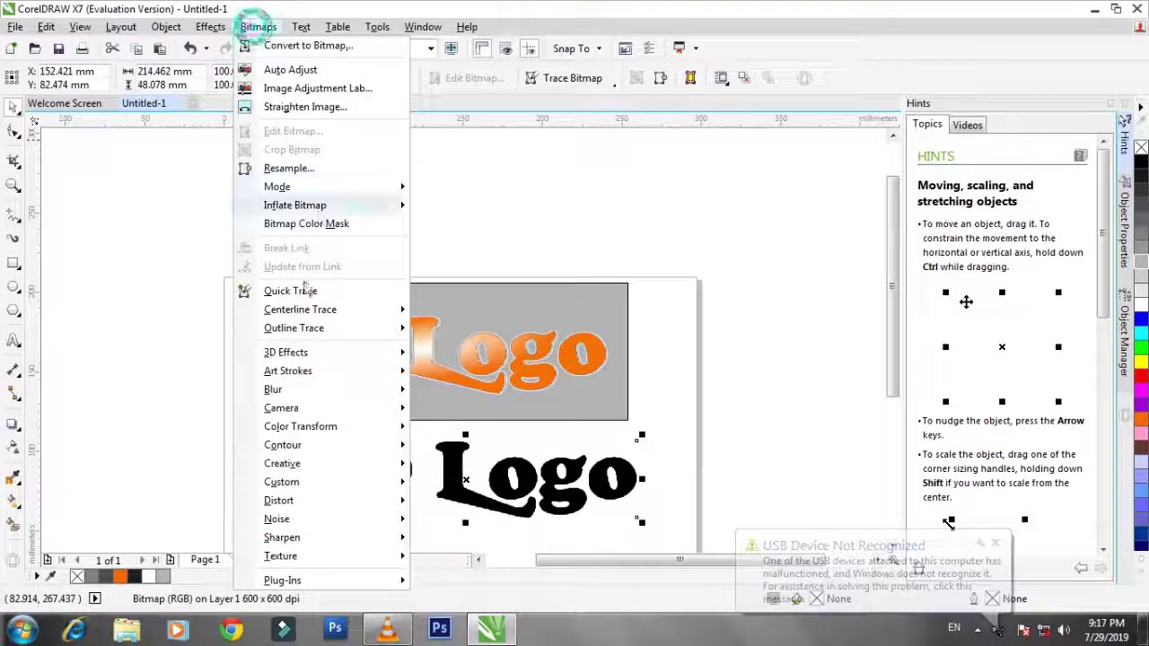
pyautogui.moveTo(341, 392)
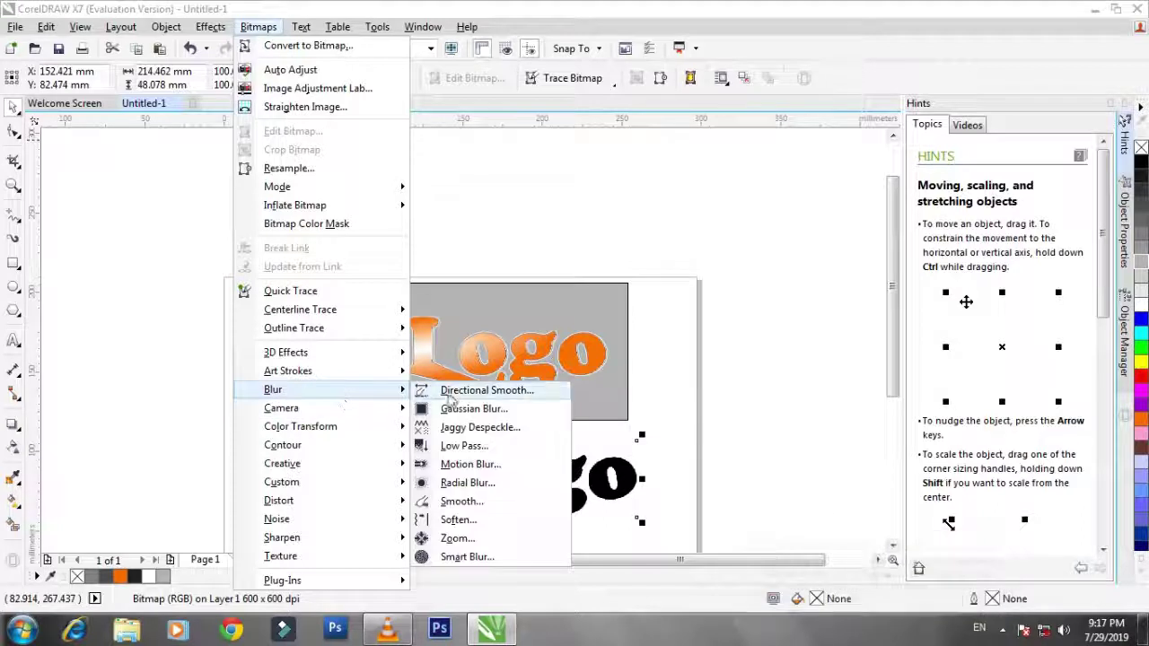
pyautogui.click(472, 406)
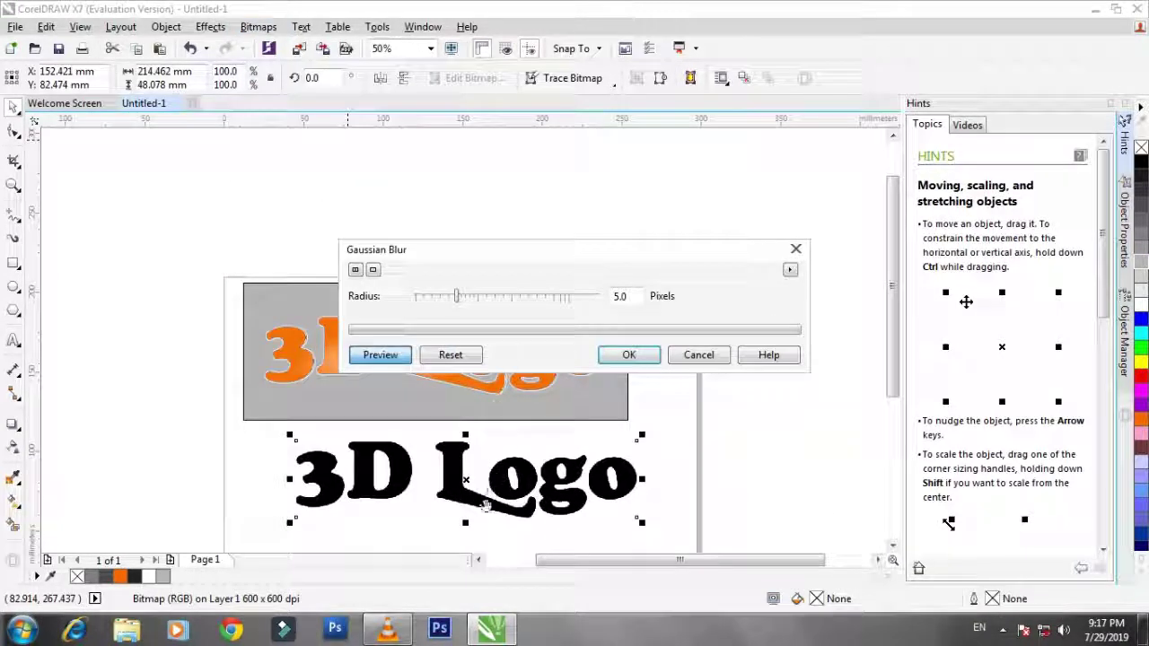
pyautogui.moveTo(459, 297); pyautogui.dragTo(494, 302)
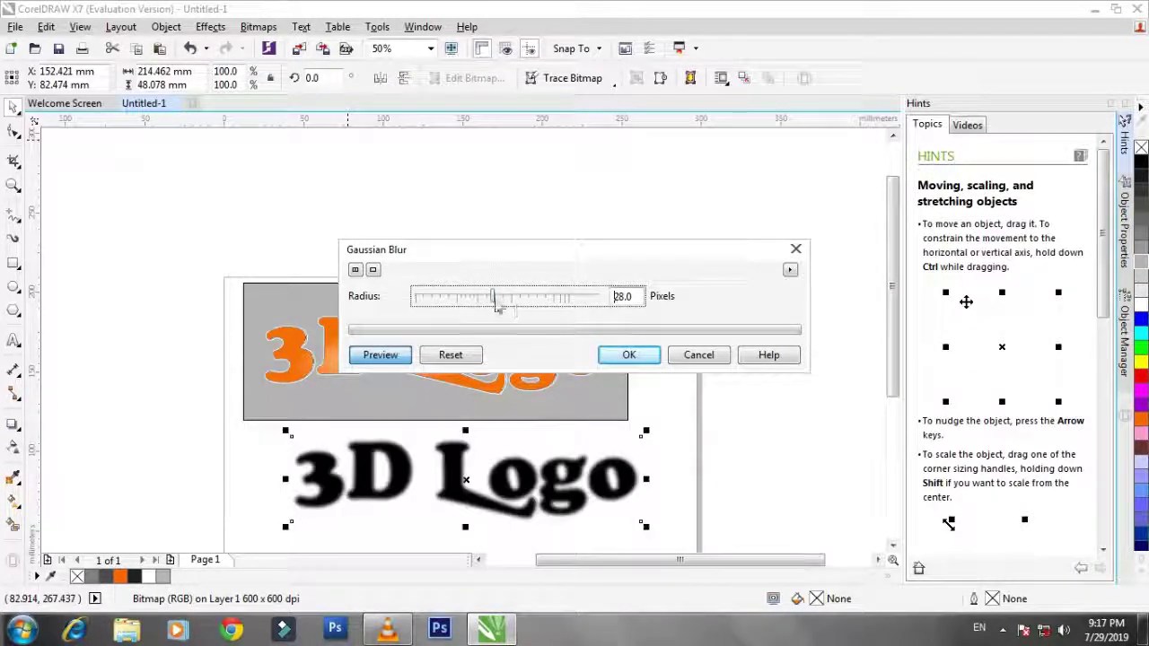
pyautogui.moveTo(495, 302); pyautogui.dragTo(505, 302)
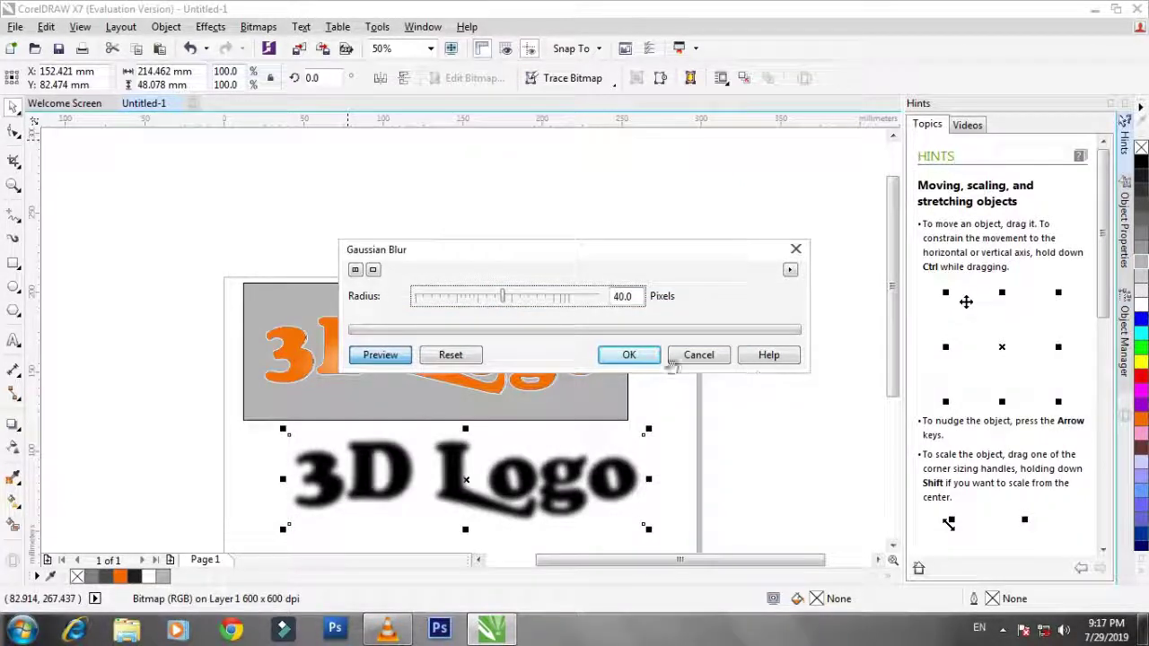
pyautogui.click(631, 357)
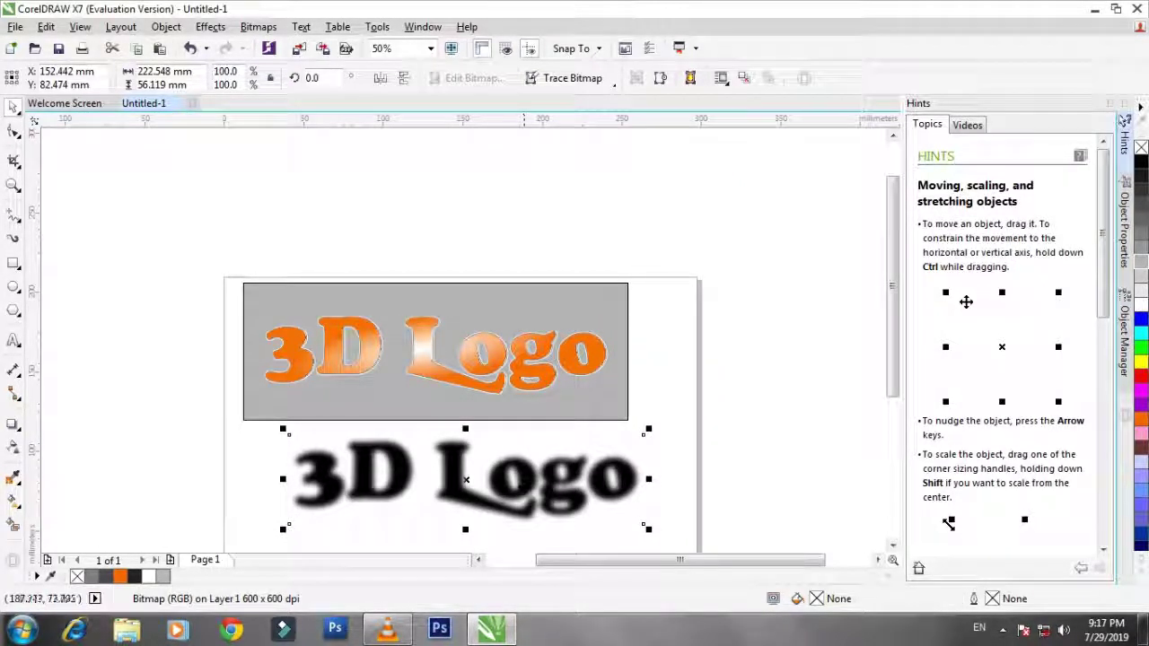
# Place the blurred black bitmap between the grey rectangle and the logo as a shadow offset to the left, at about X 128.4 mm, Y 161.3 mm.
pyautogui.moveTo(518, 496); pyautogui.dragTo(485, 358)
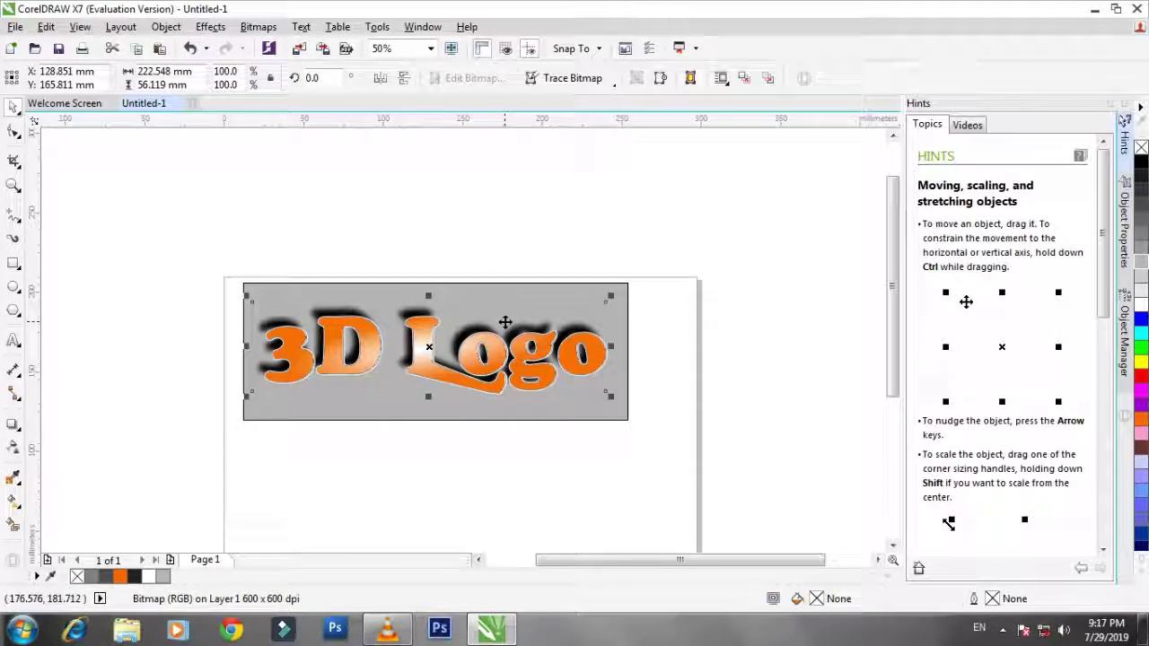
pyautogui.moveTo(505, 321); pyautogui.dragTo(502, 326)
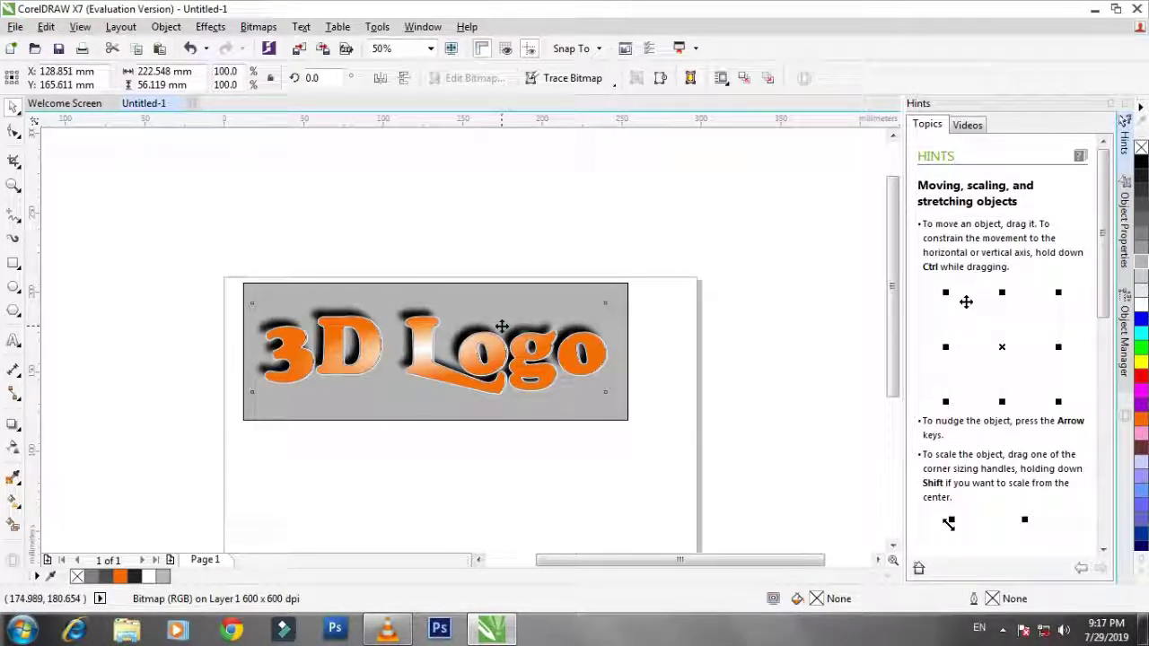
pyautogui.scroll(1, 429, 346)
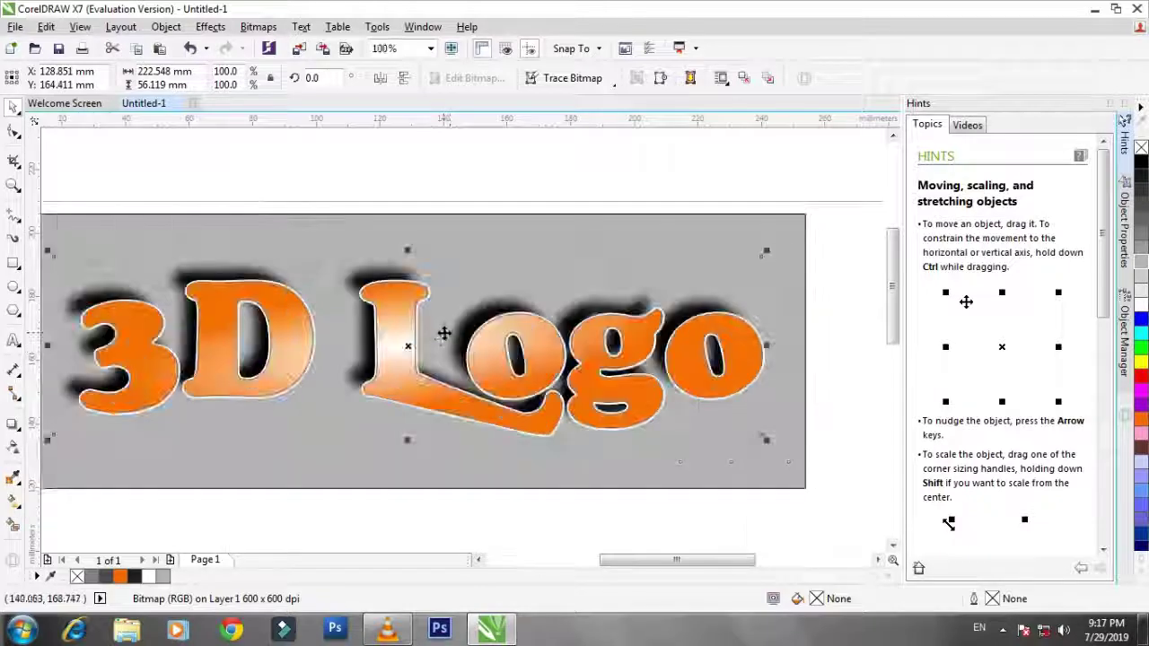
pyautogui.moveTo(411, 345); pyautogui.dragTo(407, 357)
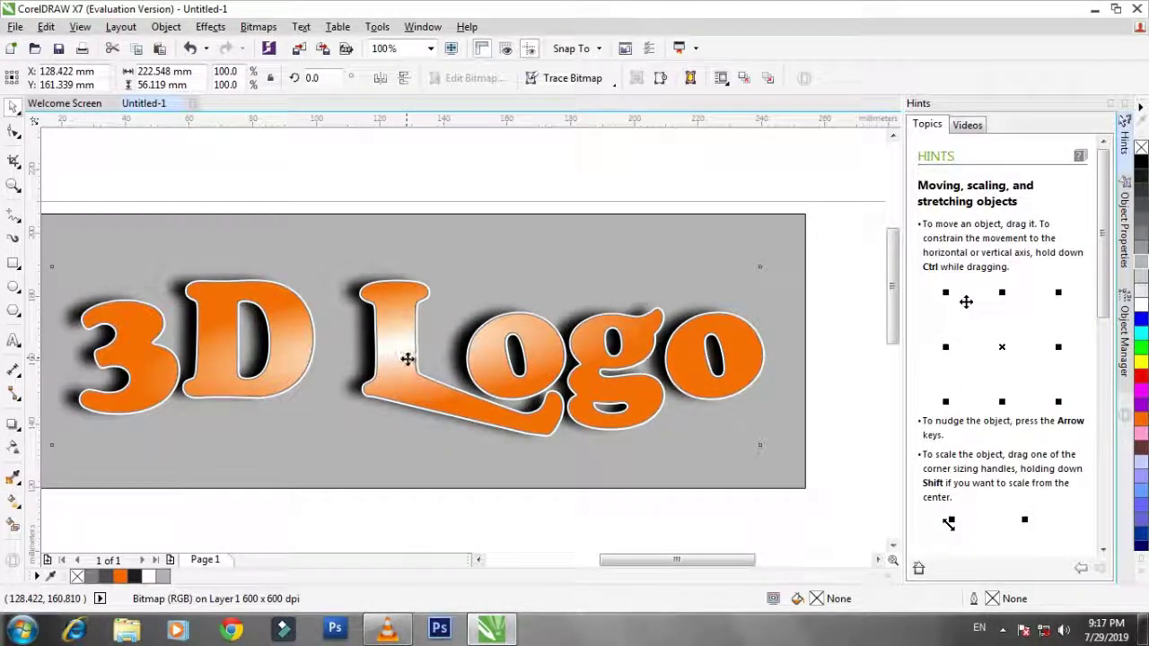
# Nudge the blurred black shadow bitmap down to about Y 159.9 mm behind the logo and deselect it.
pyautogui.press('Down')
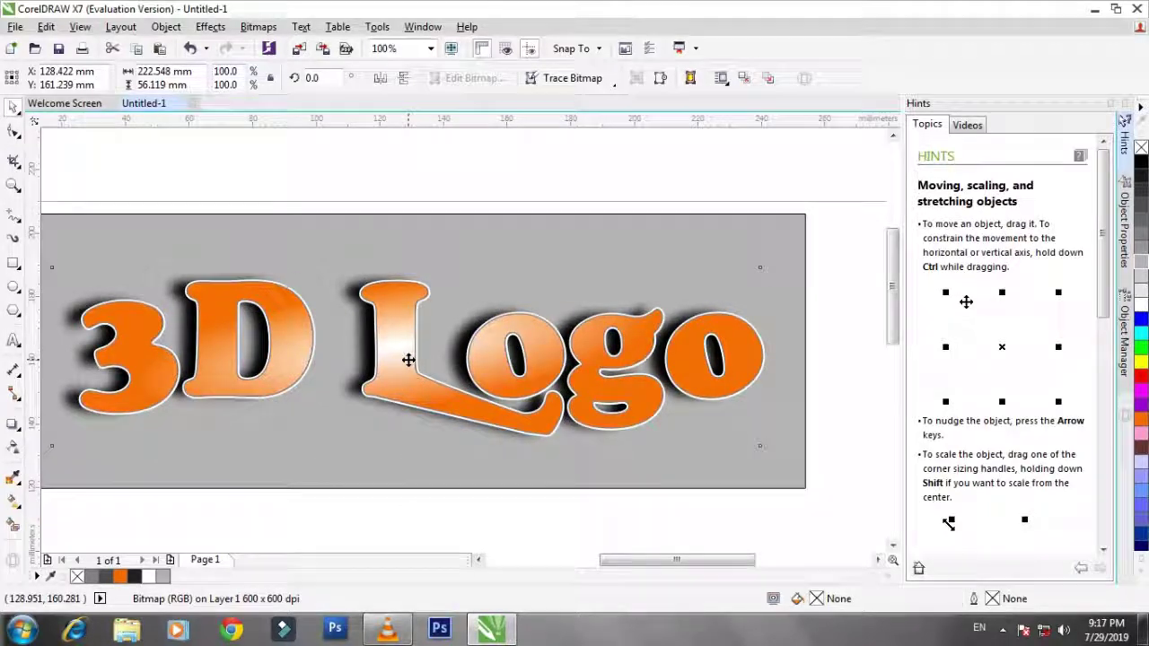
pyautogui.press('Down')
pyautogui.press('Down')
pyautogui.press('Down')
pyautogui.press('Down')
pyautogui.press('Down')
pyautogui.press('Down')
pyautogui.press('Down')
pyautogui.press('Down')
pyautogui.press('Down')
pyautogui.press('Down')
pyautogui.press('Down')
pyautogui.press('Down')
pyautogui.press('Down')
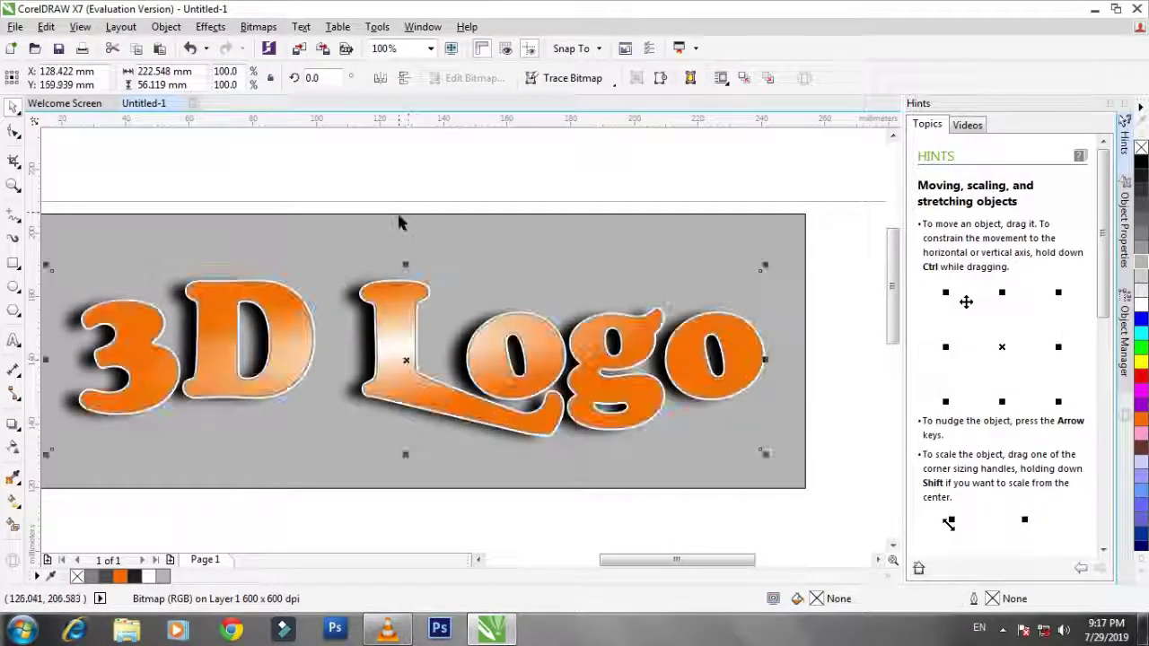
pyautogui.click(399, 196)
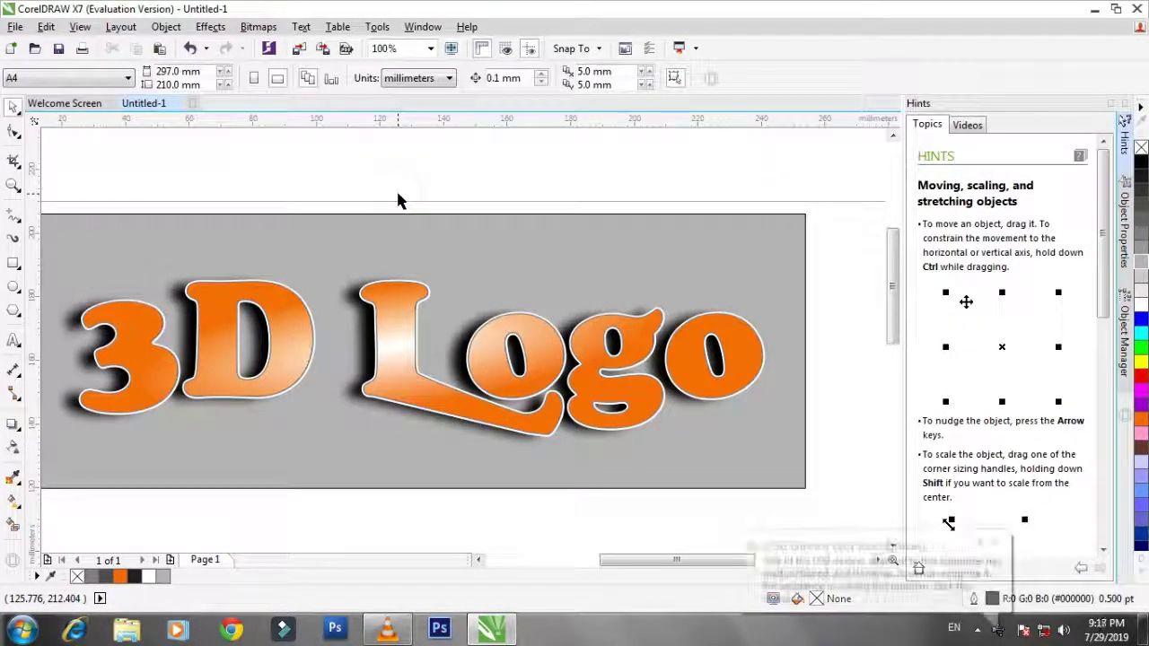
pyautogui.press('F5')
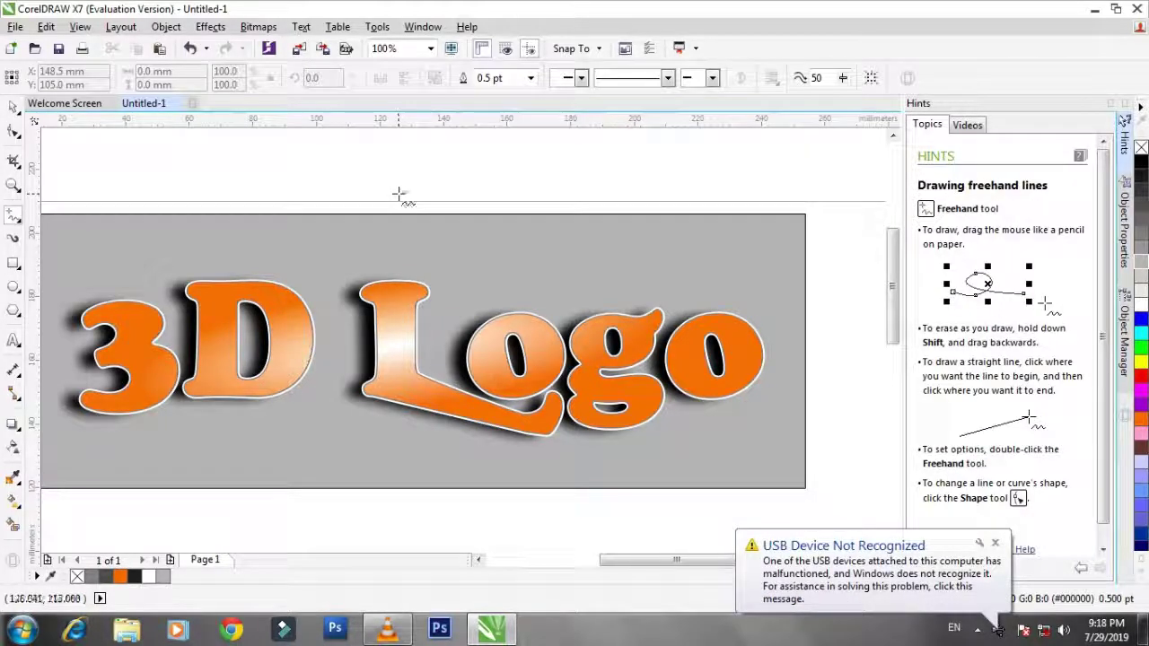
pyautogui.click(399, 191)
pyautogui.scroll(1, 469, 267)
pyautogui.scroll(-1, 516, 273)
pyautogui.click(516, 273)
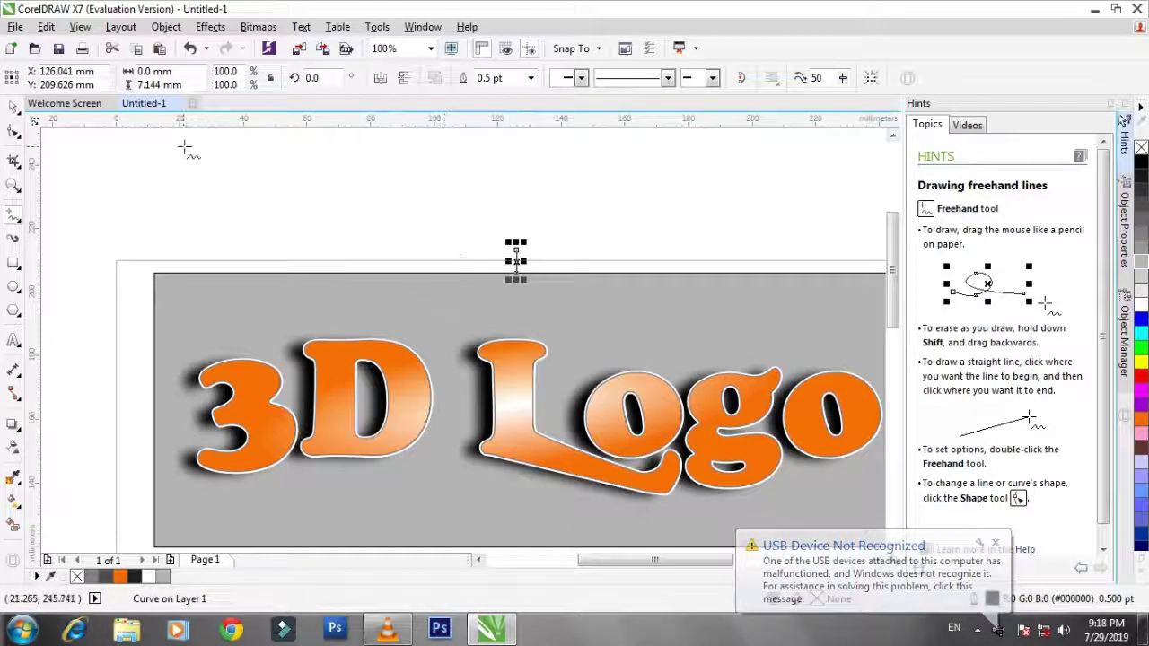
pyautogui.press('Delete')
pyautogui.click(13, 107)
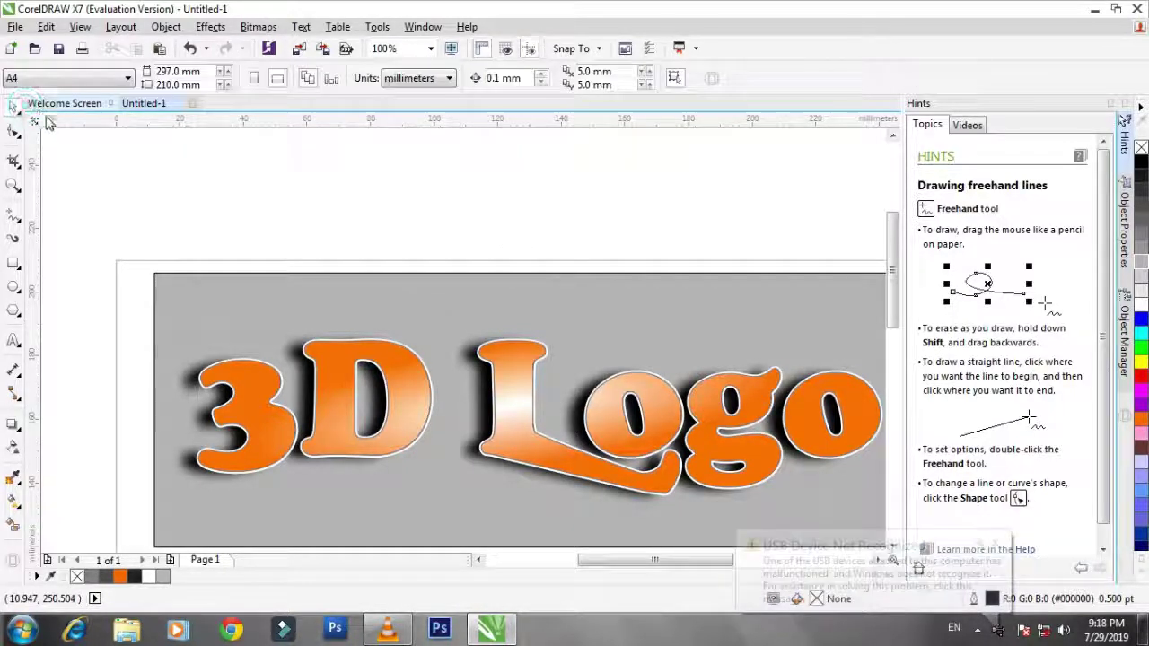
# Fit all objects in the view to examine the finished logo with its shadow and grey background.
pyautogui.press('F4')
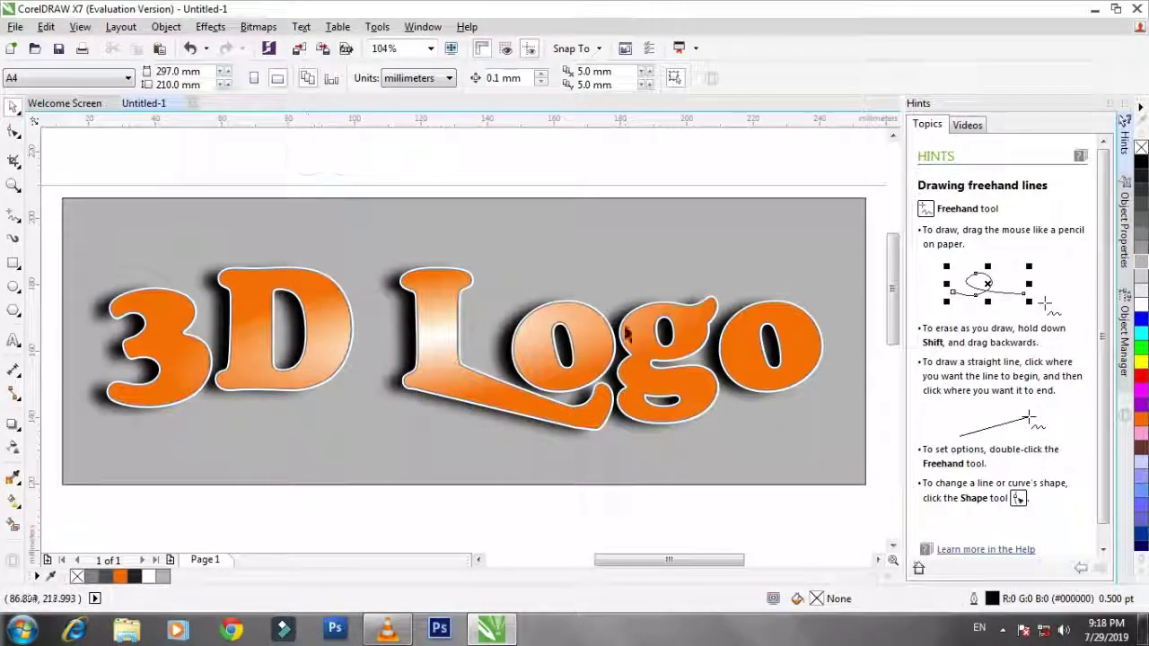